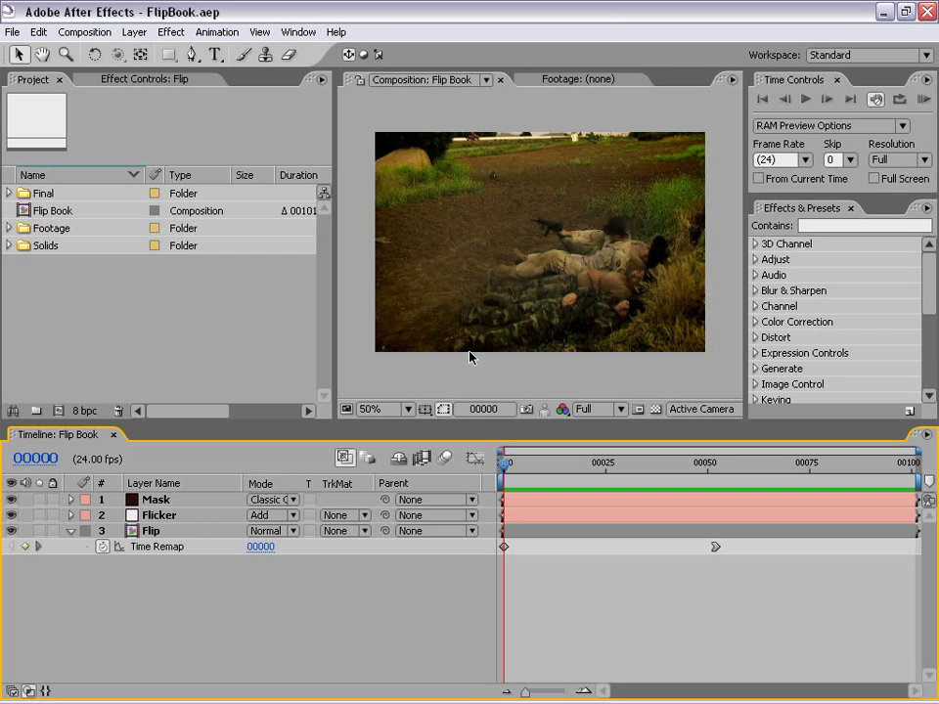
Preview the Flip Book composition enlarged and scrub through its timeline to examine the page-flip animation.
click(446, 392)
key(grave)
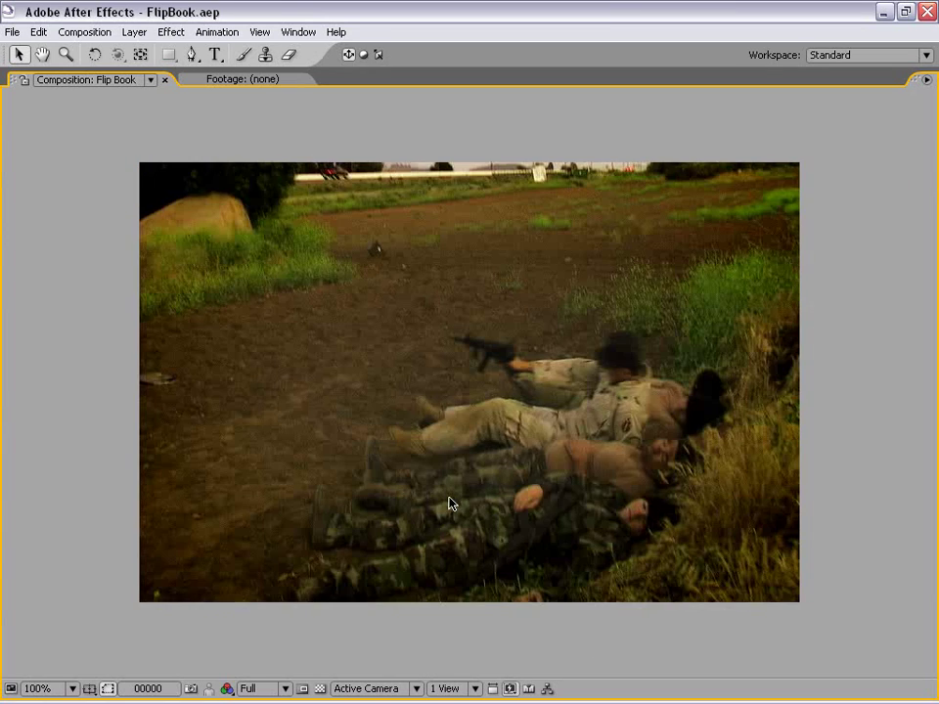
key(grave)
click(543, 463)
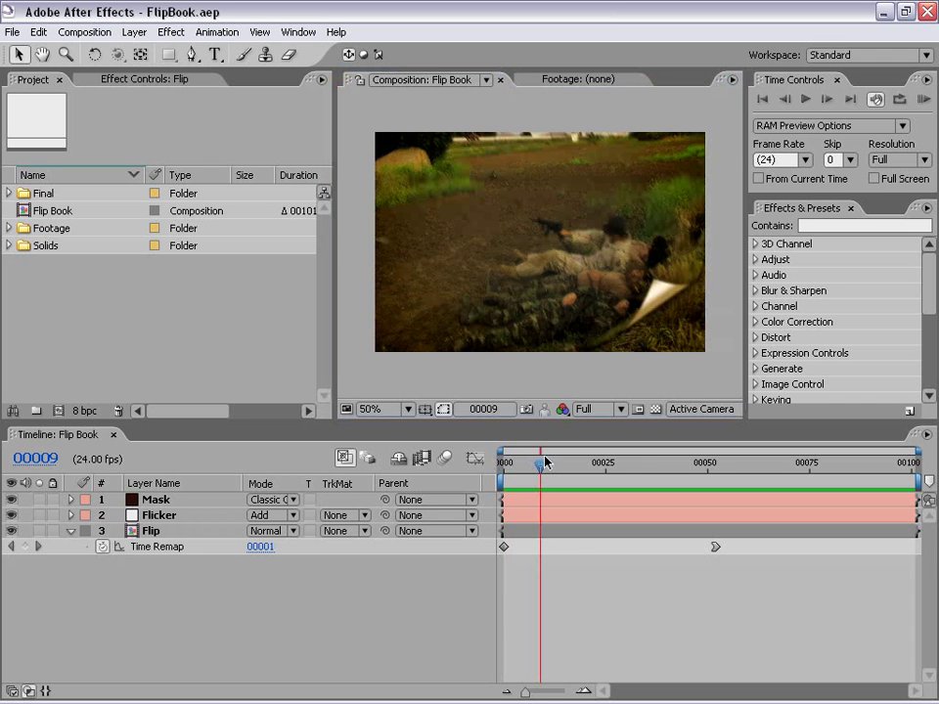
drag(545, 462, 865, 465)
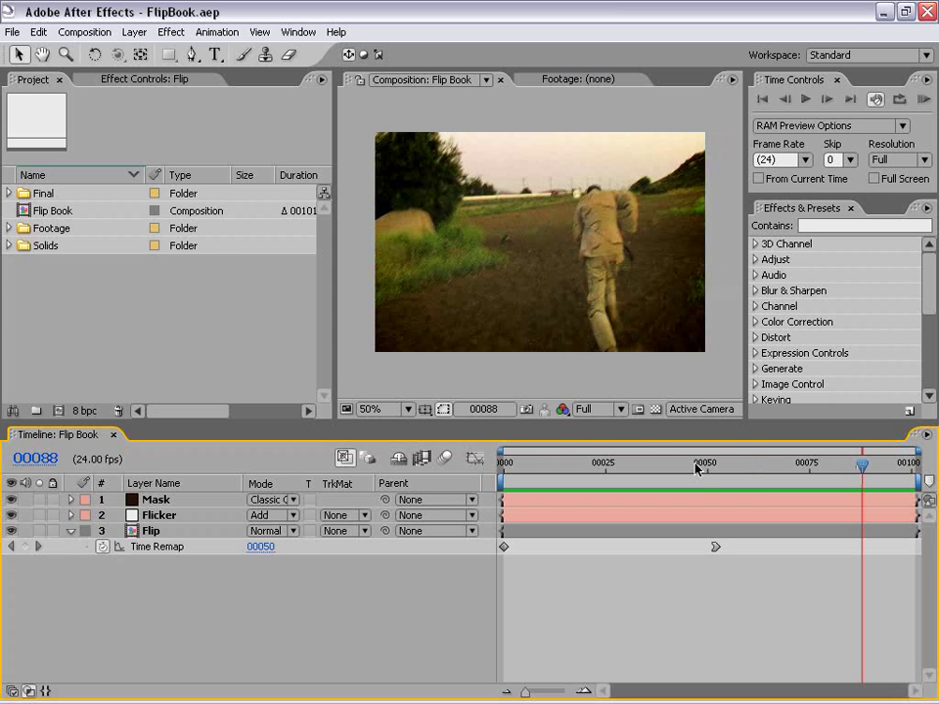
drag(526, 463, 690, 490)
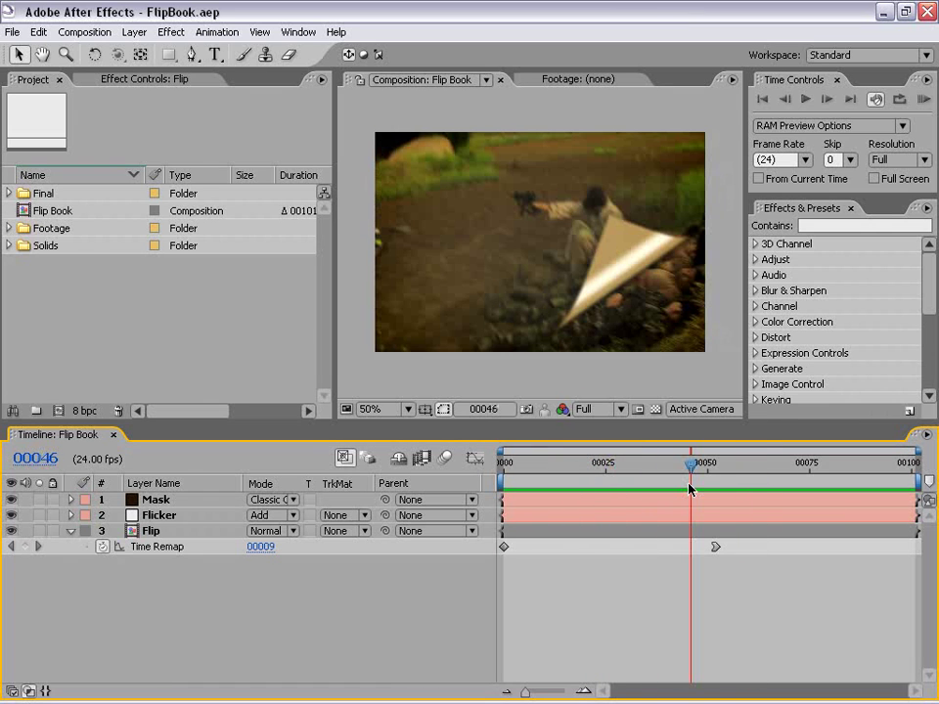
drag(689, 489, 625, 470)
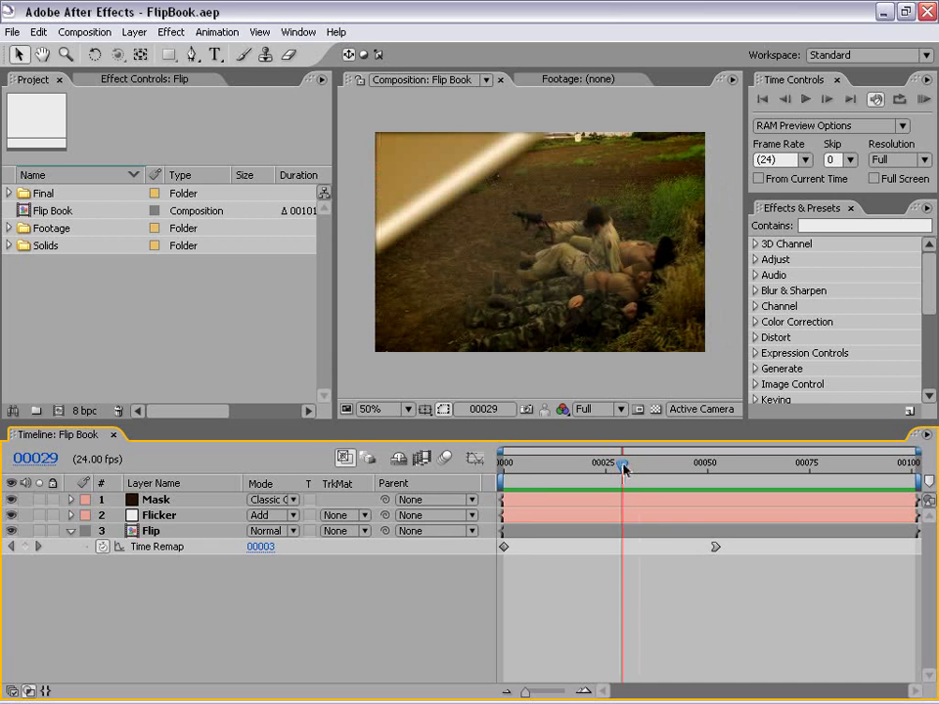
drag(624, 470, 516, 482)
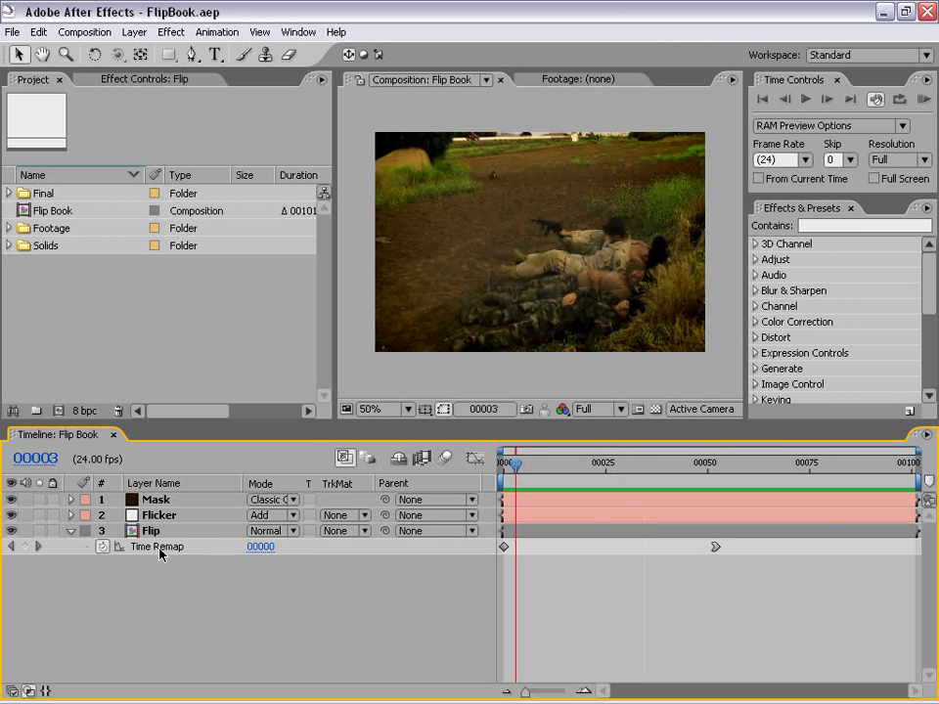
click(537, 466)
drag(537, 467, 766, 467)
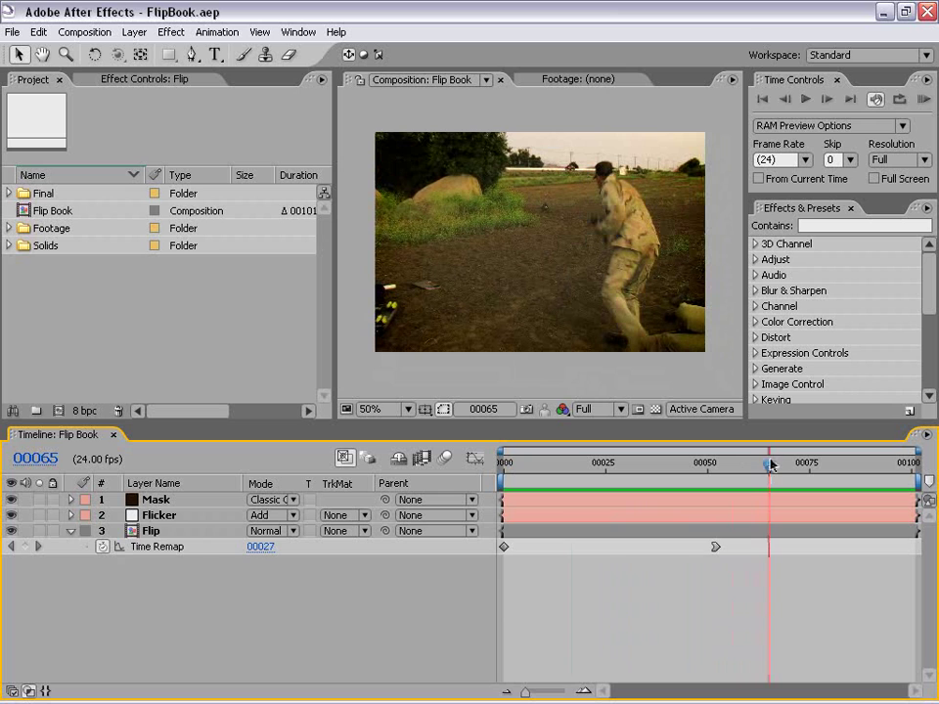
Inspect the Flip layer's Time Remap curve in the Graph Editor and check the composition at frame 50.
click(146, 547)
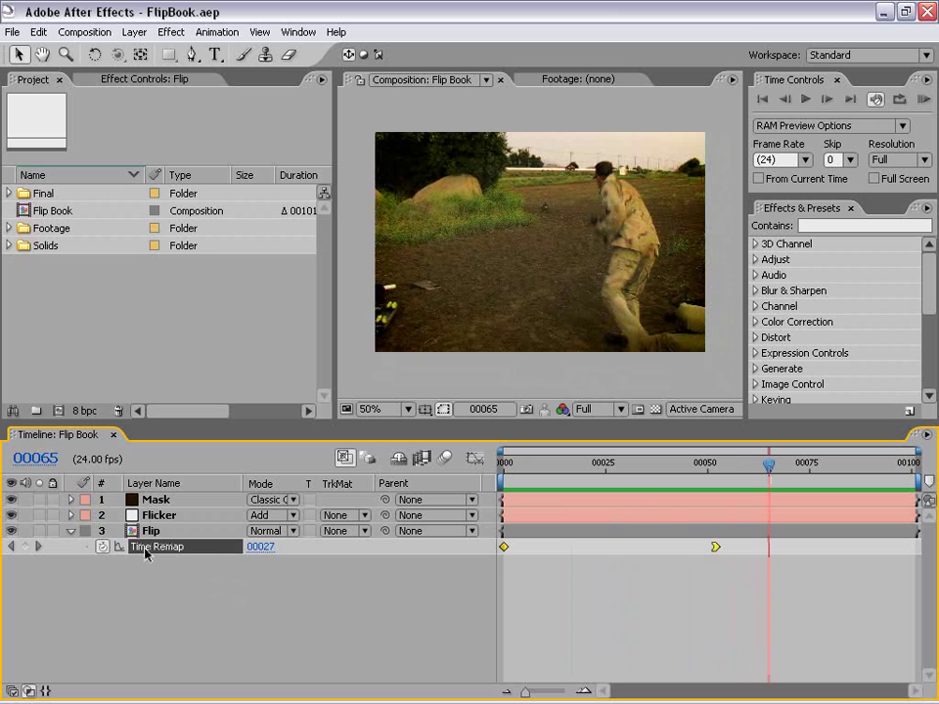
click(475, 458)
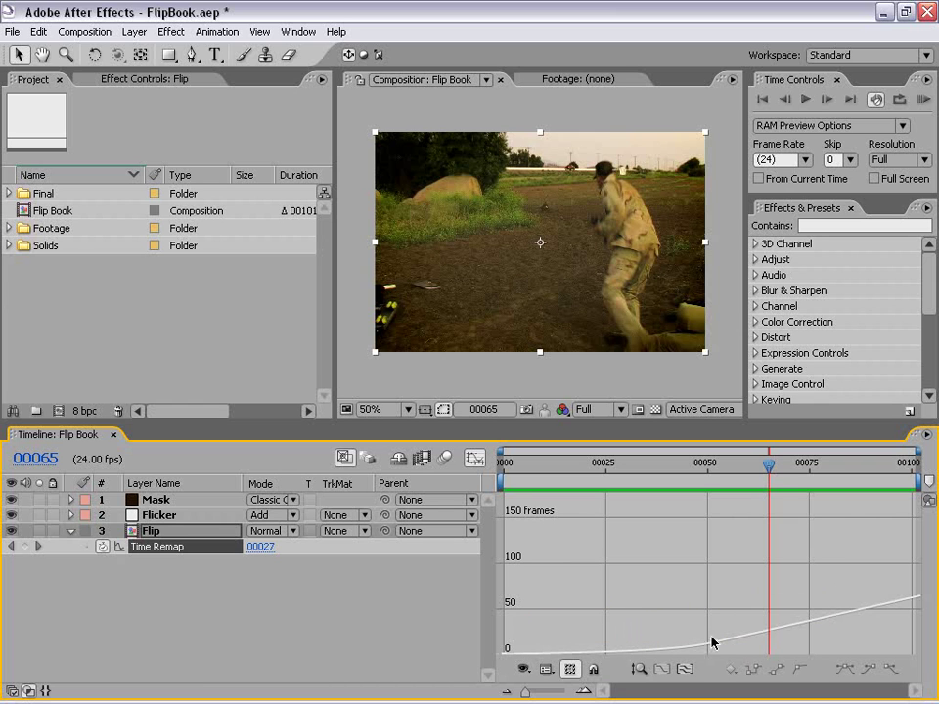
click(474, 459)
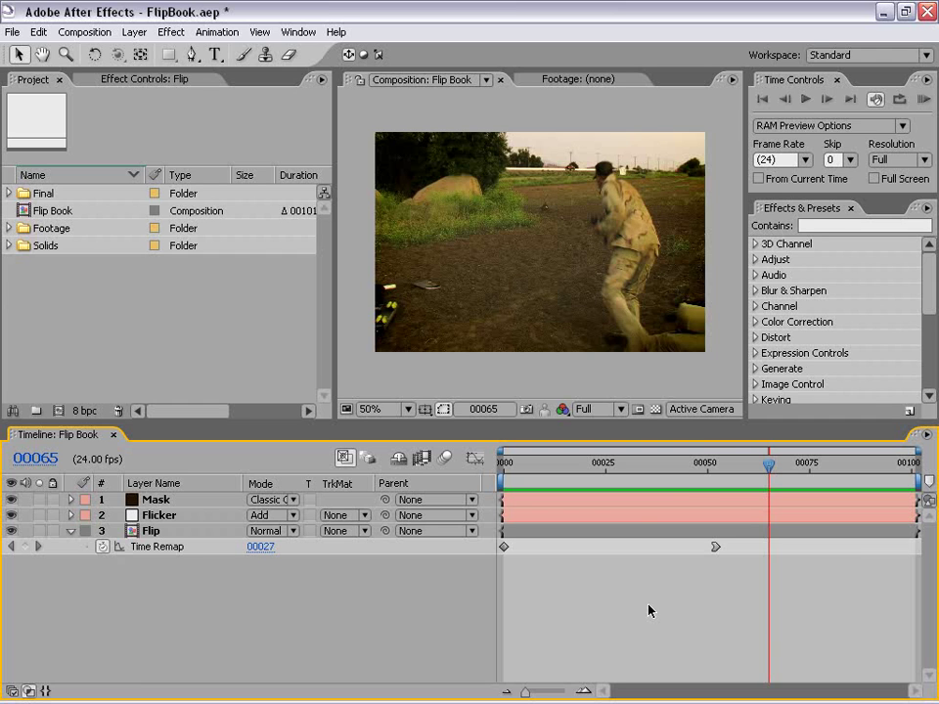
mouse_move(720, 465)
mouse_down()
mouse_move(503, 465)
mouse_move(718, 475)
mouse_move(710, 474)
mouse_up()
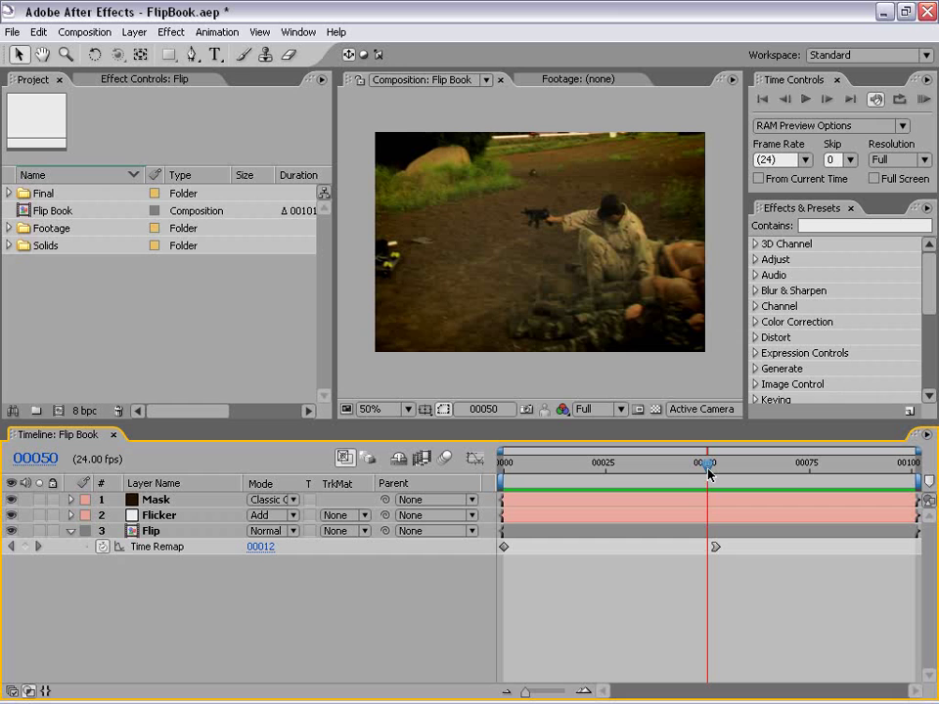
key(backslash)
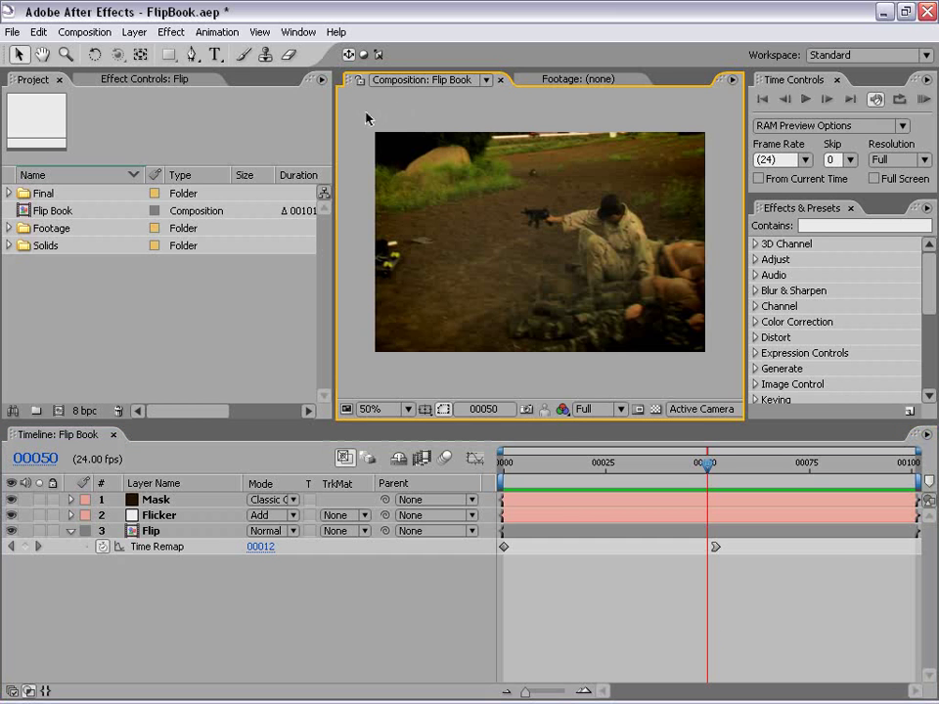
Preview running.mov from the Footage folder and create a new composition from that clip.
click(9, 228)
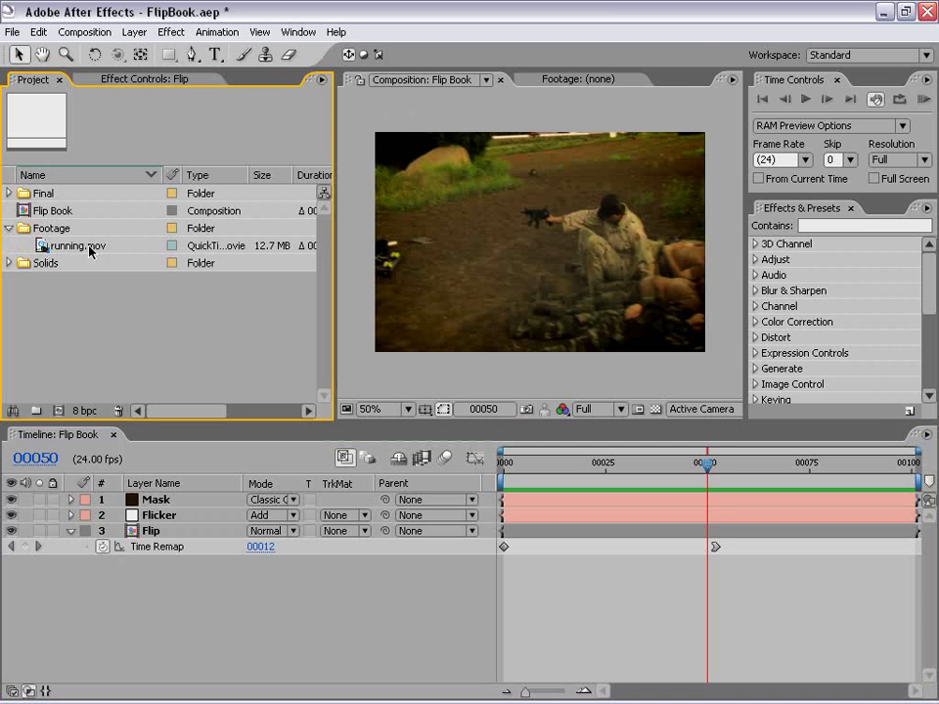
double_click(43, 251)
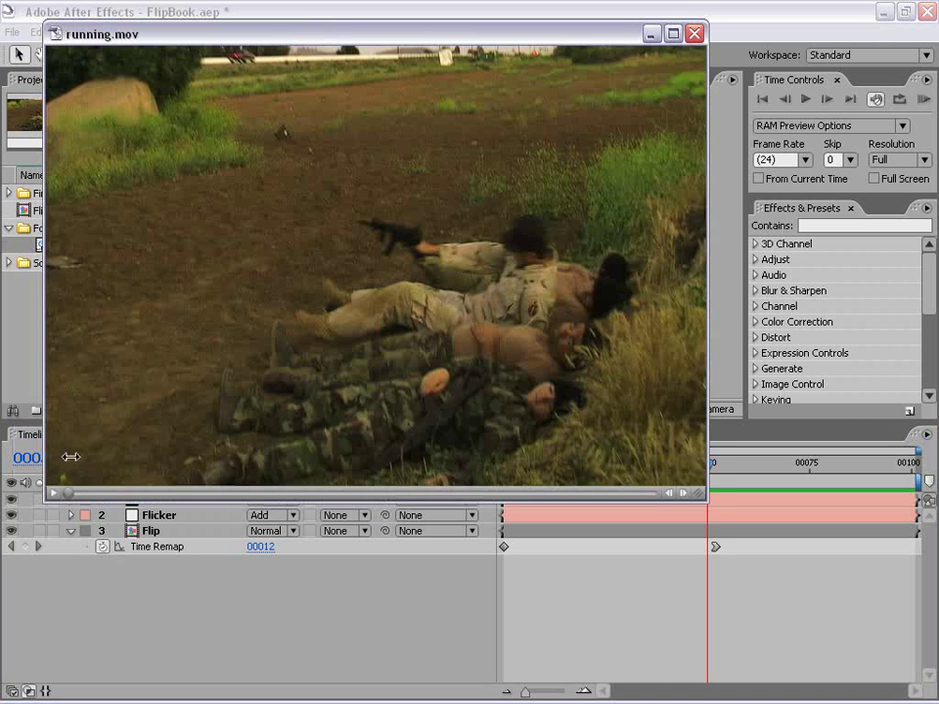
drag(54, 493, 347, 493)
click(695, 33)
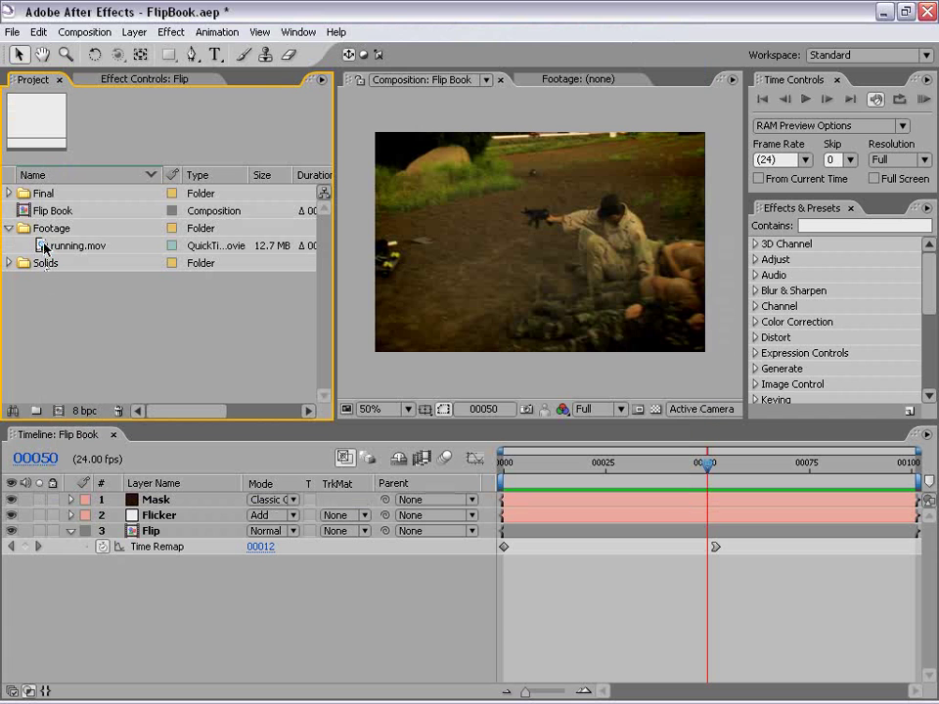
click(81, 250)
drag(81, 250, 59, 411)
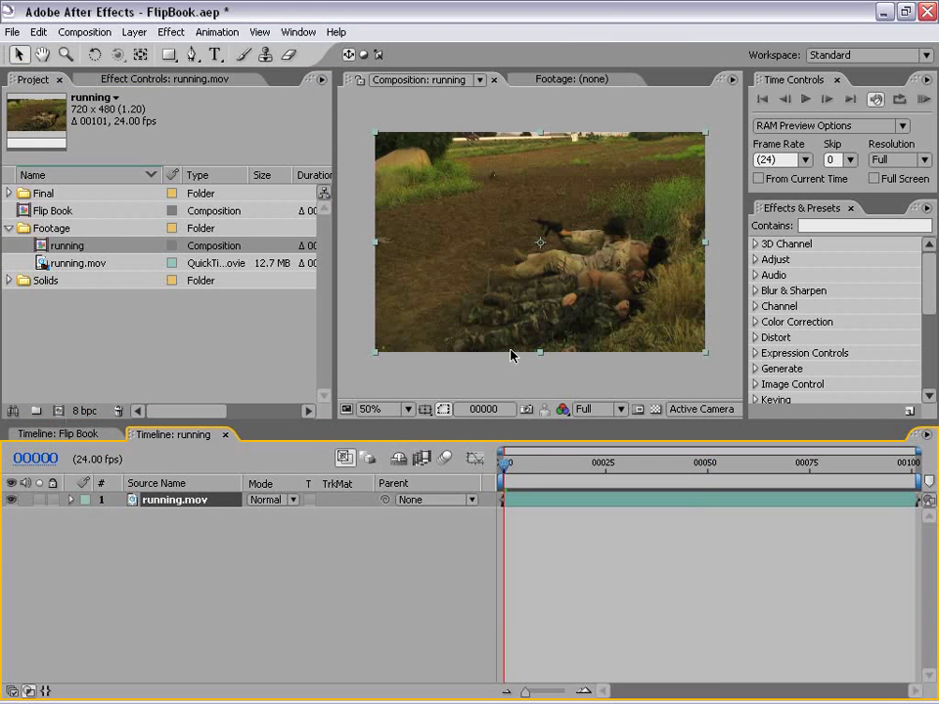
click(509, 387)
click(537, 568)
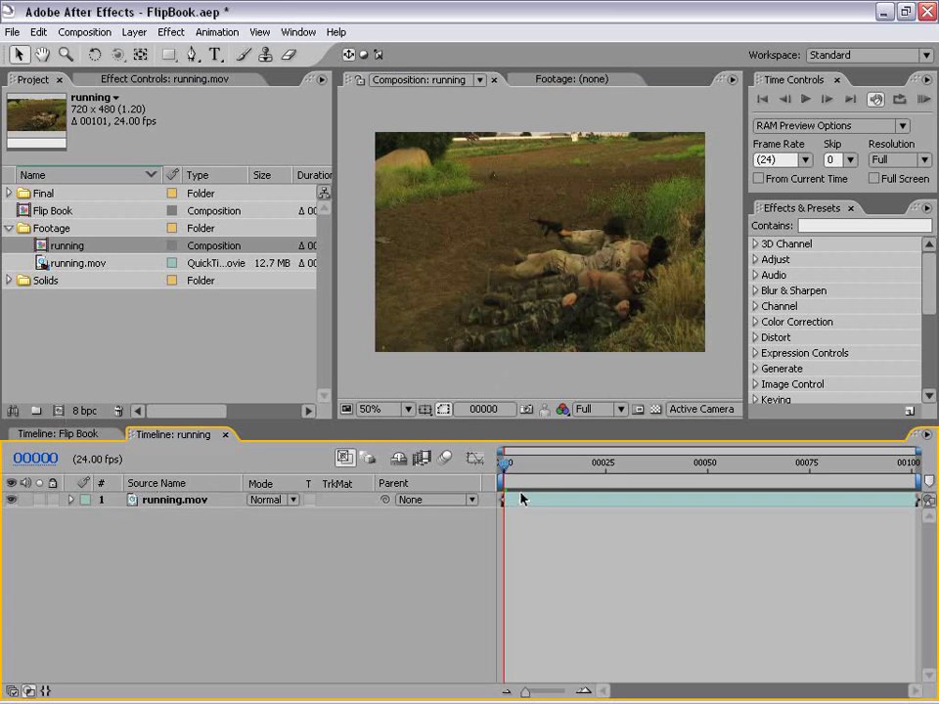
Pre-compose the running.mov layer as "Put Footage Here", leaving all attributes in the running composition.
click(179, 506)
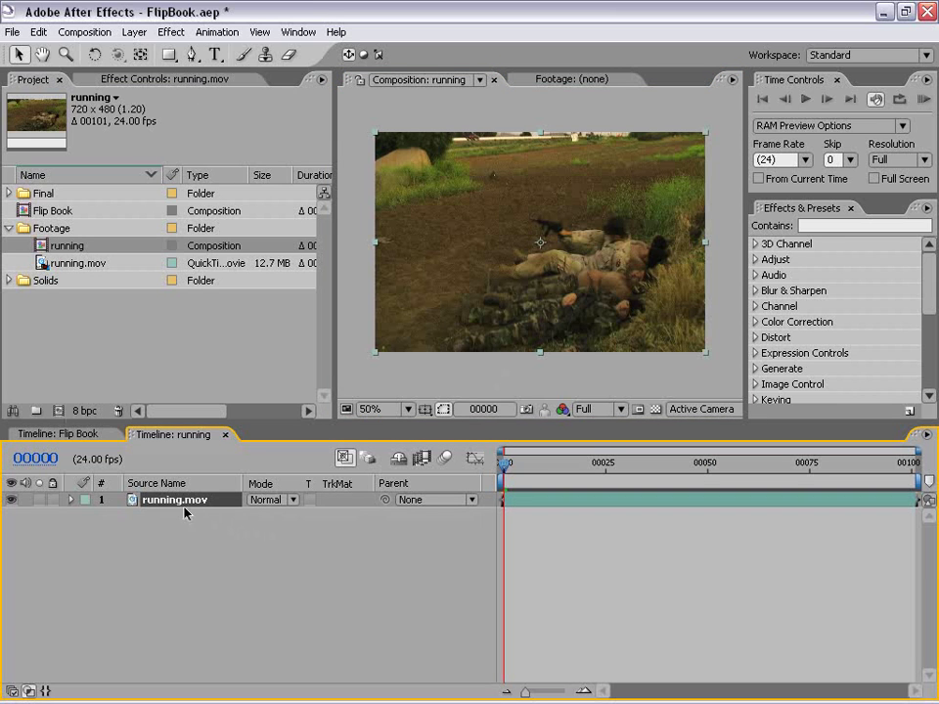
click(134, 32)
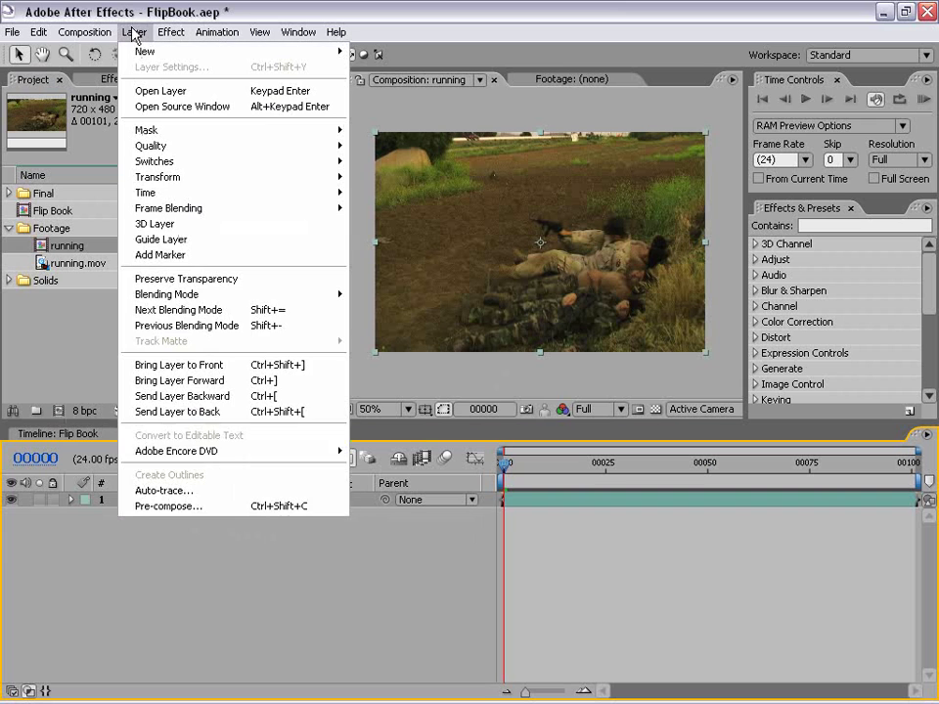
click(225, 514)
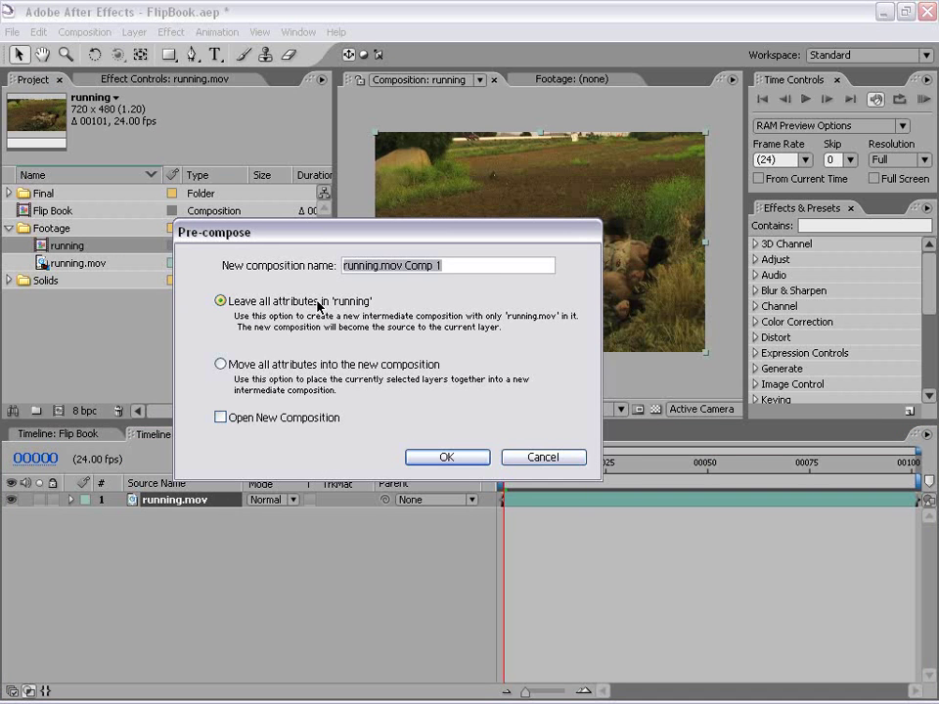
click(478, 267)
drag(477, 266, 310, 279)
text(Put Footage Here)
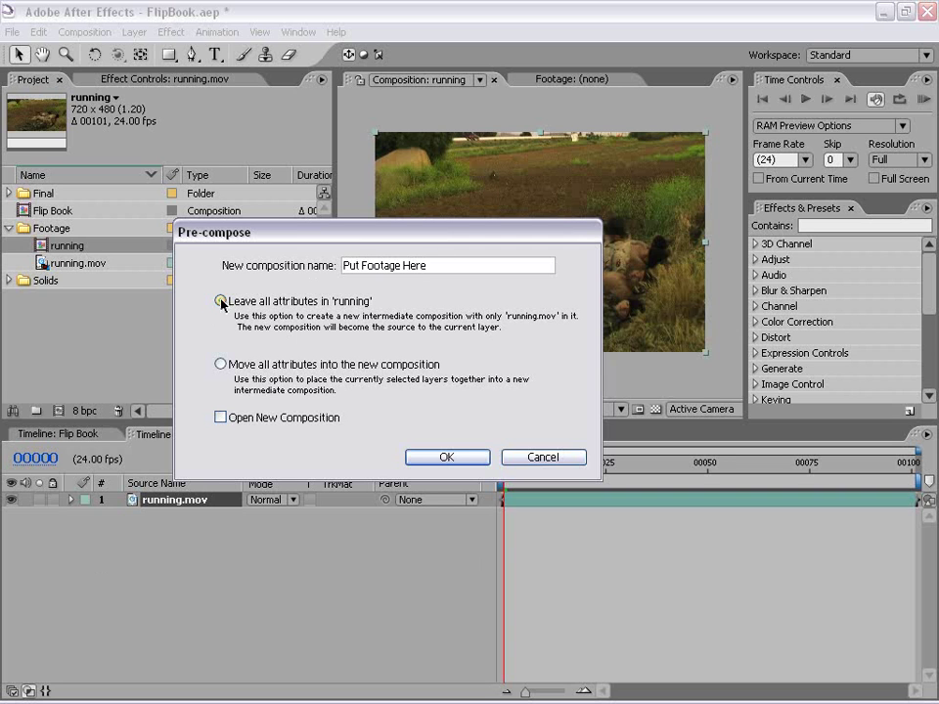
click(445, 461)
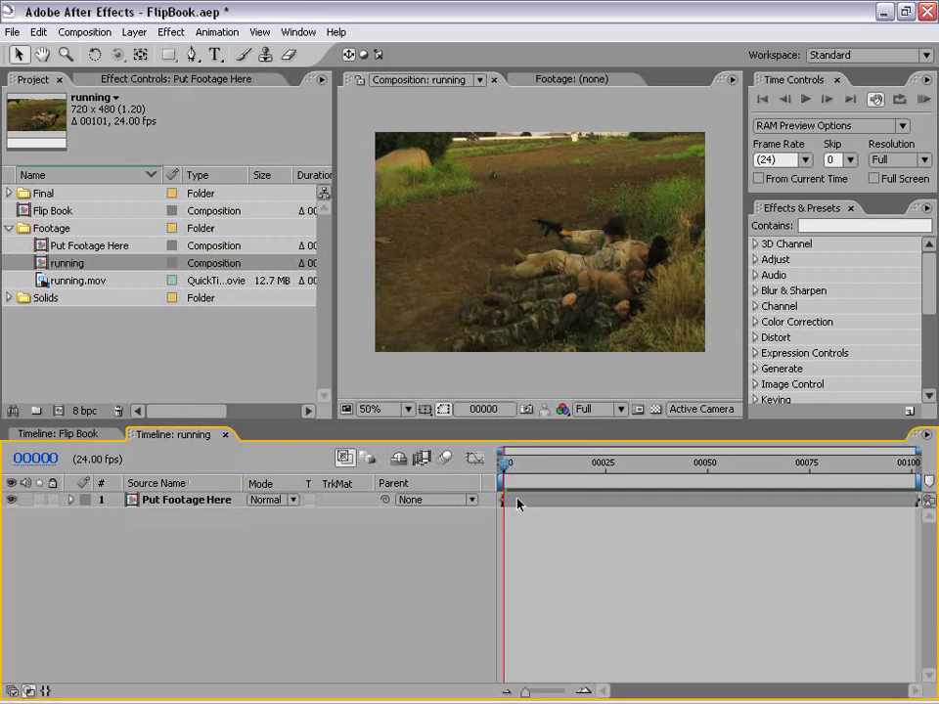
Apply the CC Page Turn effect to the Put Footage Here layer and move its fold position to about 536, 222.
click(822, 225)
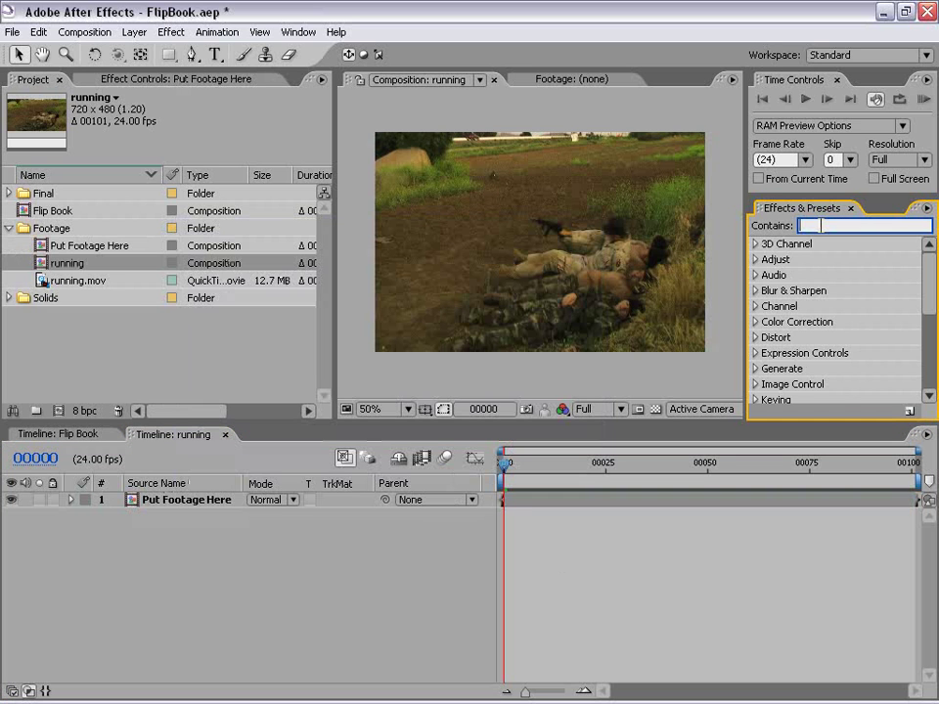
text(page)
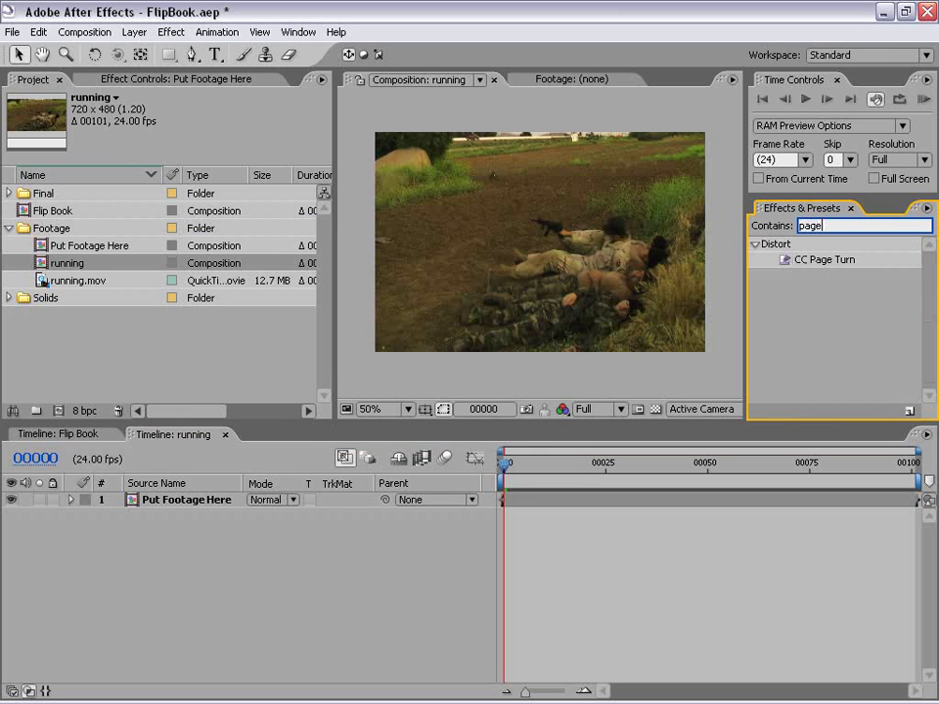
click(848, 262)
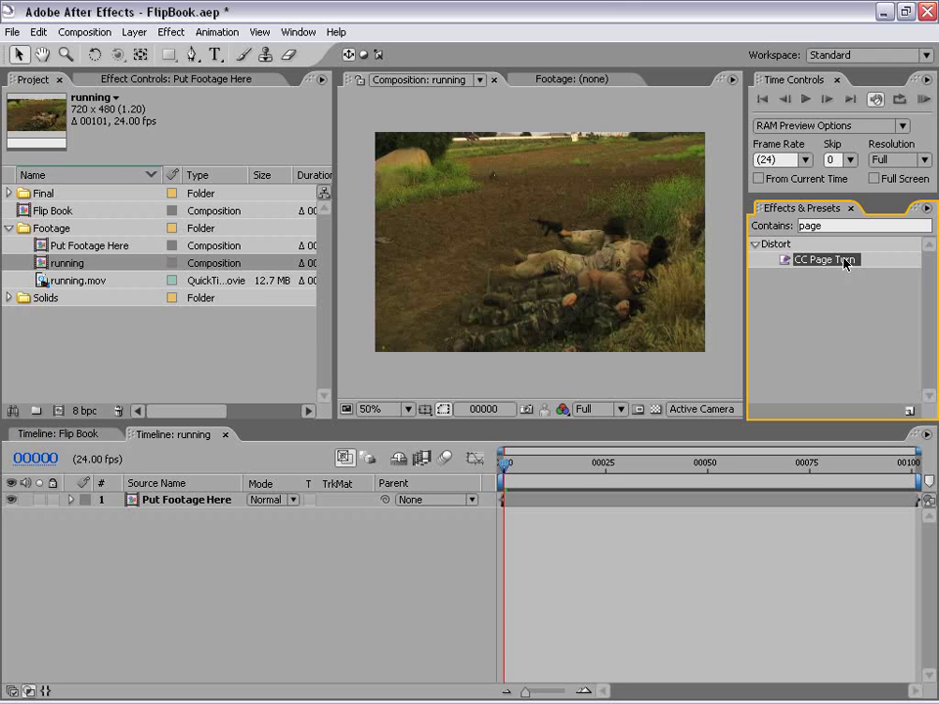
drag(822, 266, 501, 163)
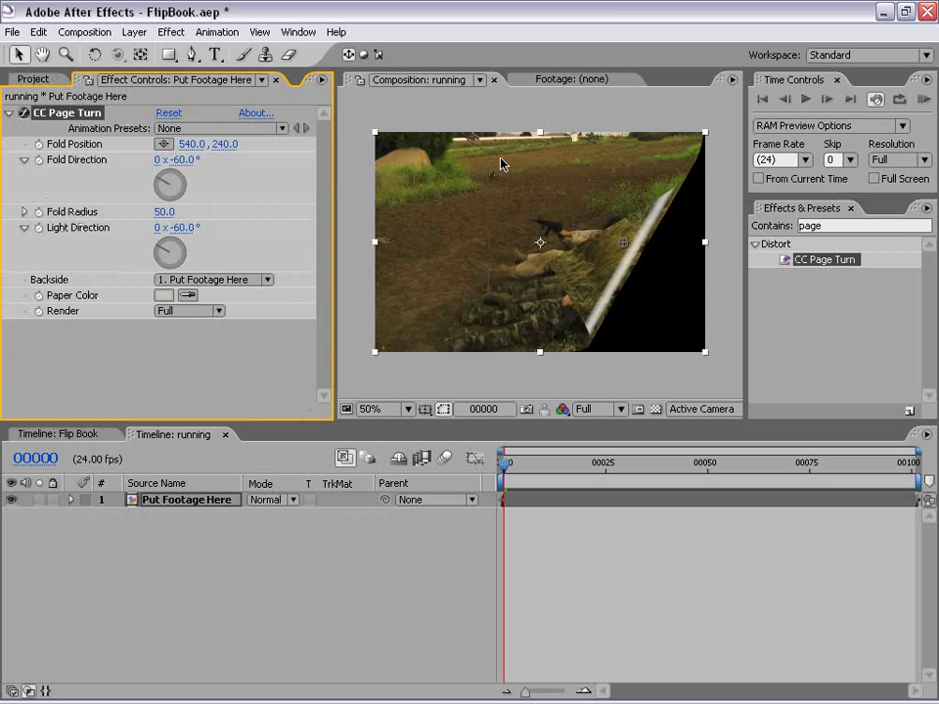
mouse_move(623, 249)
mouse_down()
mouse_move(556, 205)
mouse_move(662, 248)
mouse_move(574, 204)
mouse_move(622, 241)
mouse_up()
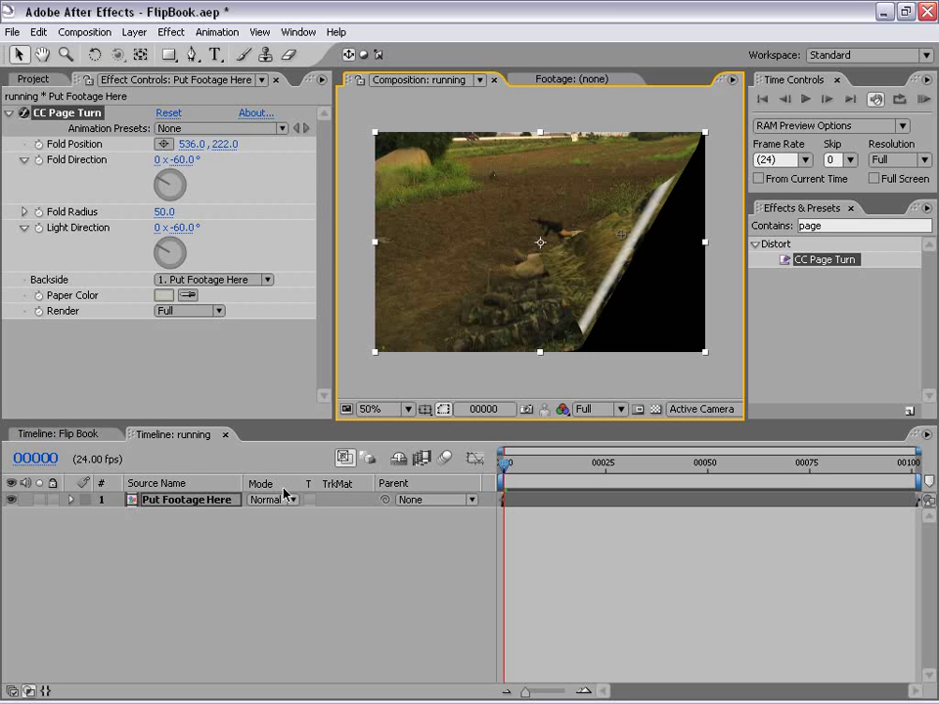
Using the Flip Book composition as reference, set the page turn's fold direction to -35° and move its fold position to about 550, 244.
click(58, 433)
click(583, 465)
drag(584, 465, 629, 465)
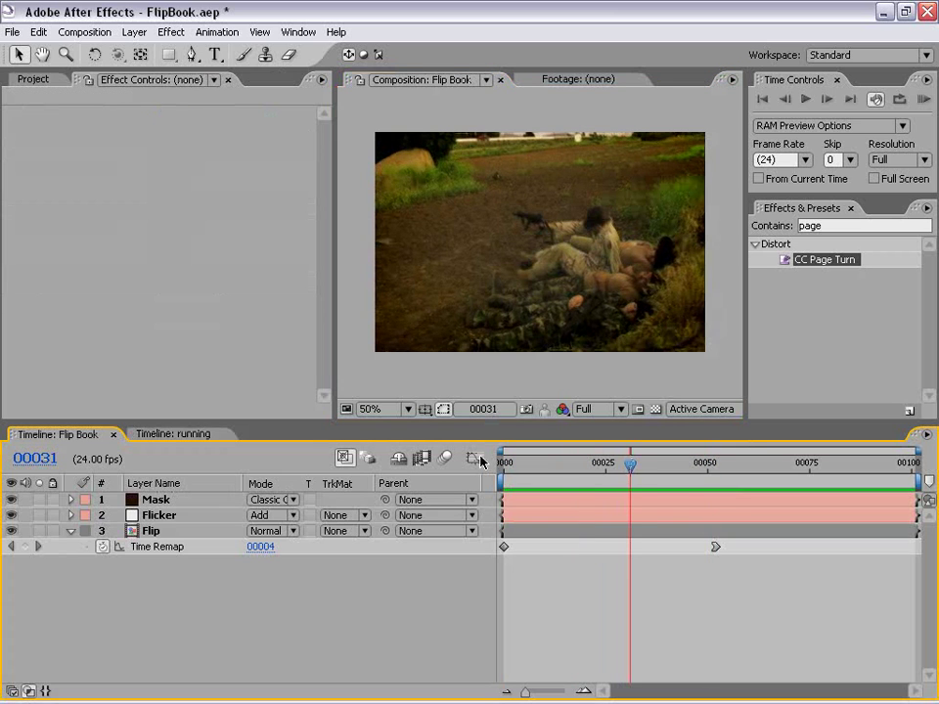
click(190, 437)
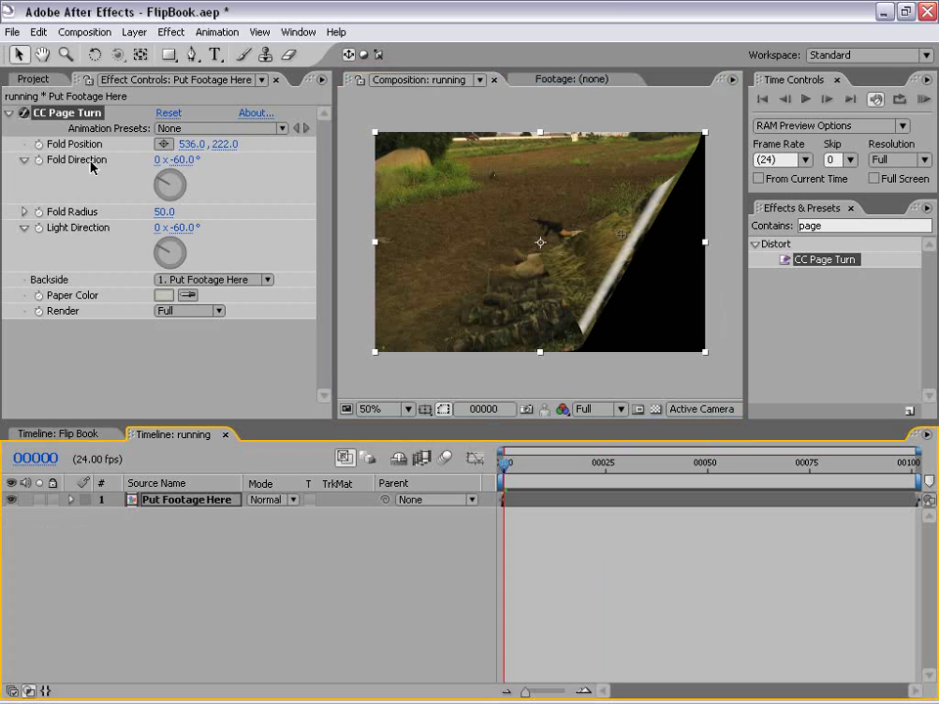
click(183, 160)
text(-35)
key(Return)
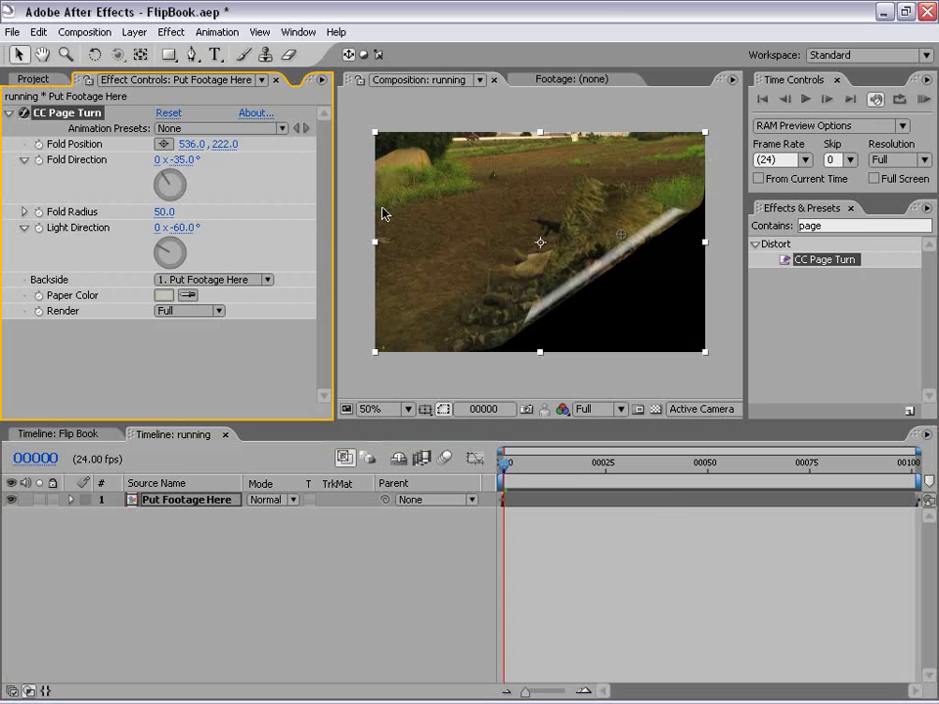
mouse_move(626, 235)
mouse_down()
mouse_move(585, 202)
mouse_move(656, 276)
mouse_move(625, 246)
mouse_up()
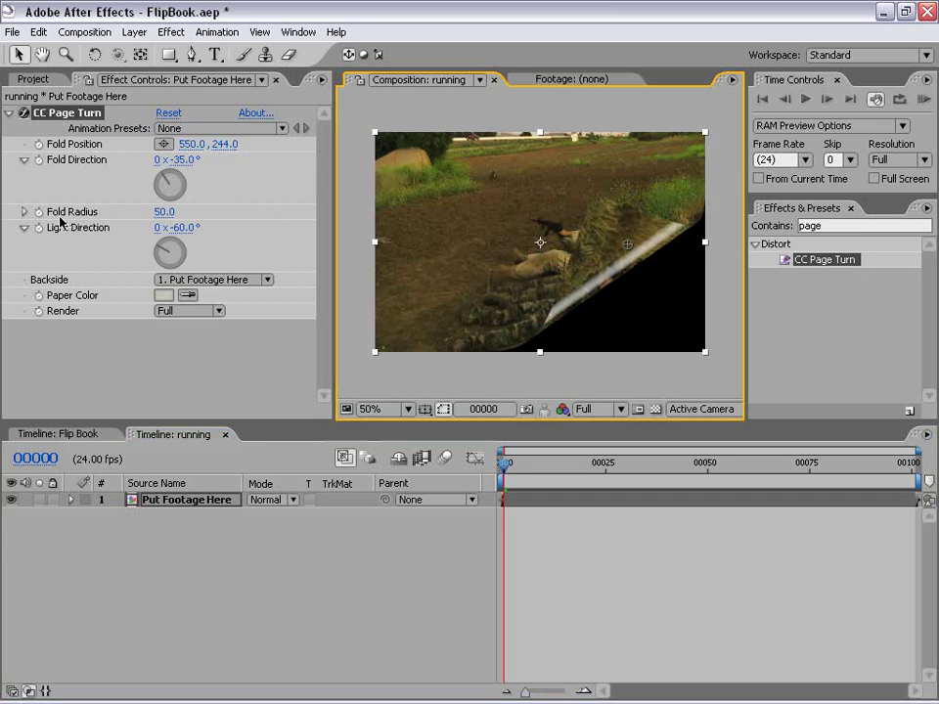
Set the page turn's fold radius to 75.
click(164, 211)
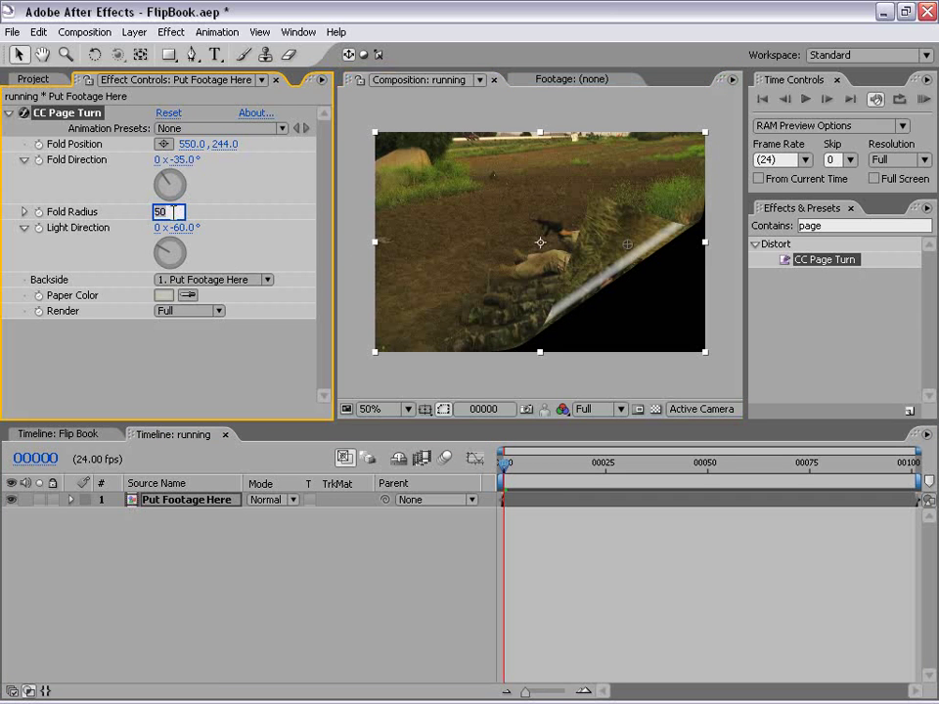
text(75)
key(Return)
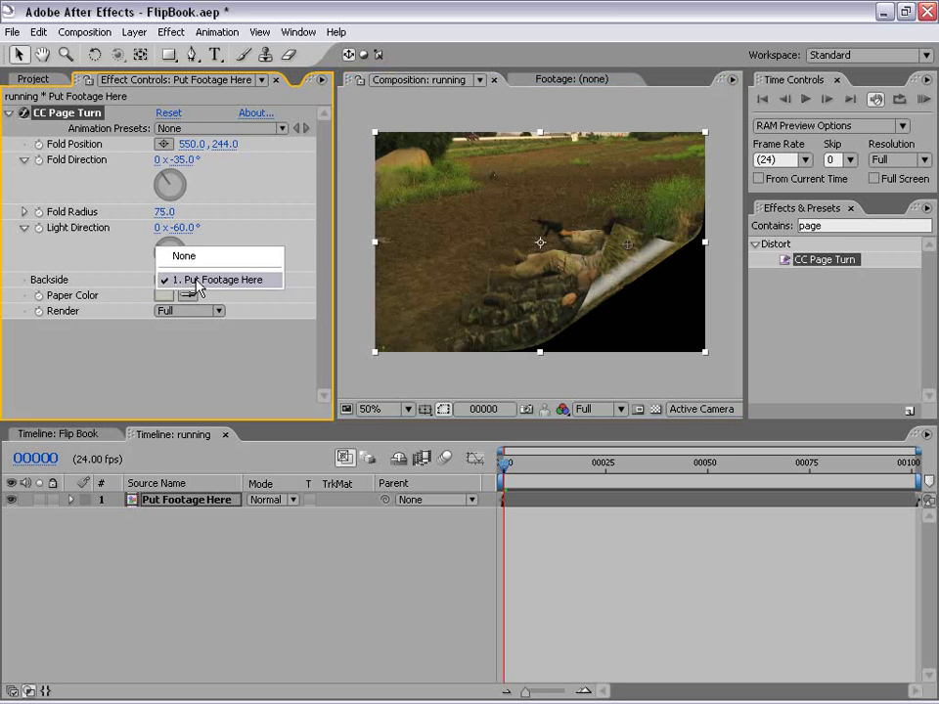
Try None as the page turn's backside, and switch it back to the Put Footage Here layer.
click(191, 282)
click(186, 255)
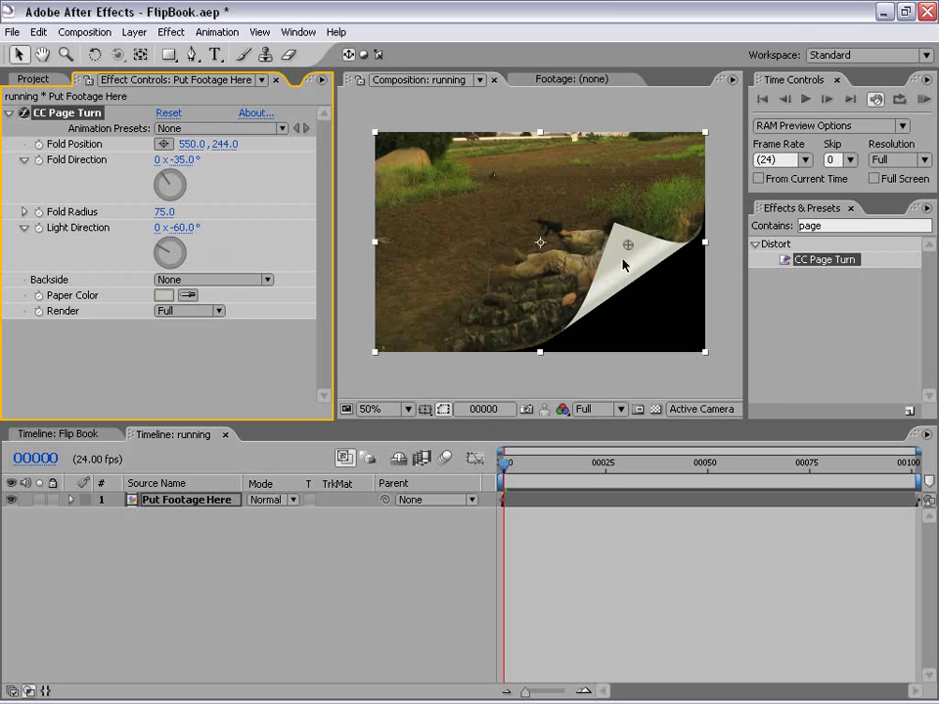
click(210, 282)
click(196, 306)
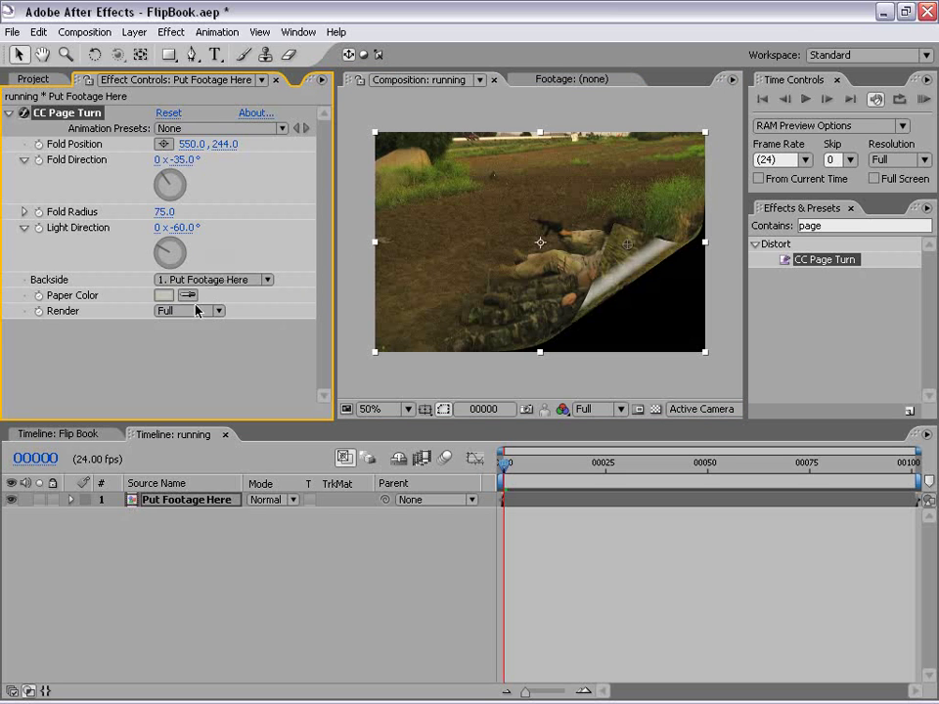
Set the page turn's backside to None and its paper color to a tan shade.
click(227, 280)
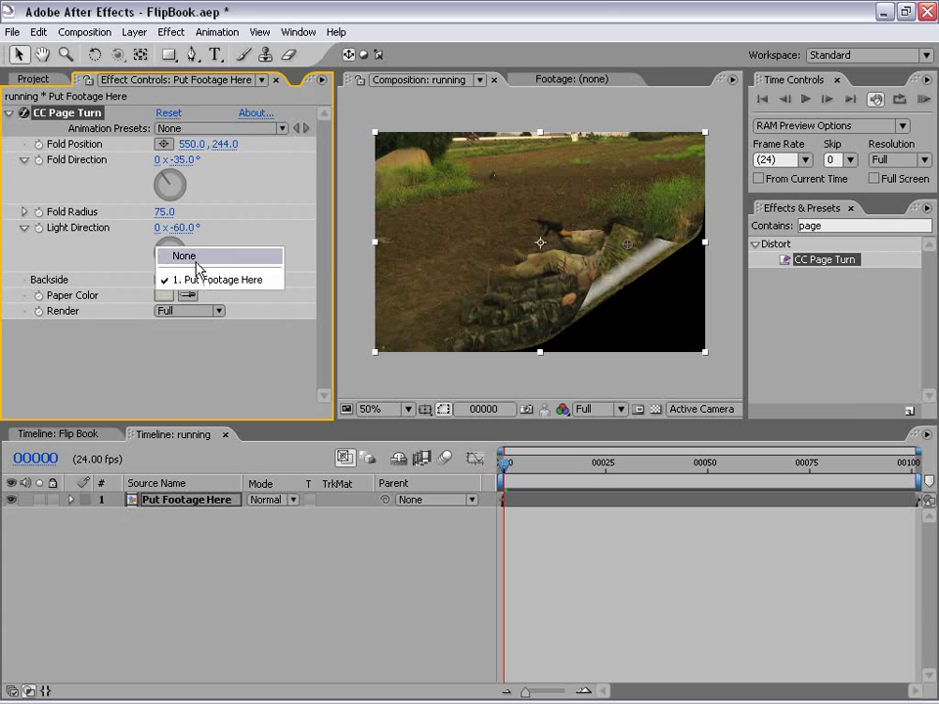
click(196, 260)
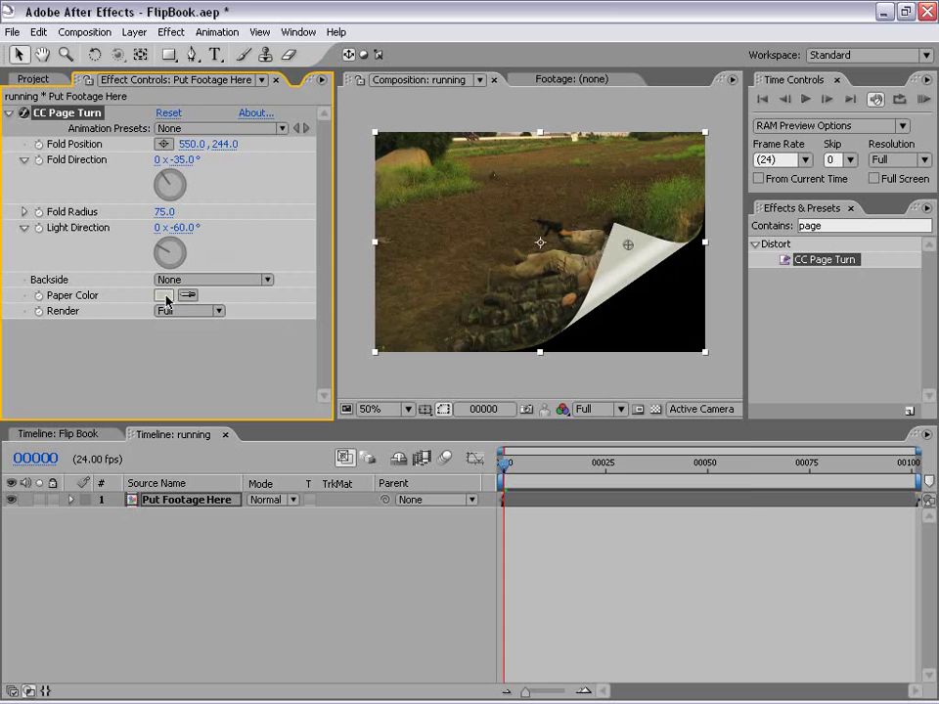
click(166, 298)
click(551, 476)
click(401, 300)
click(399, 305)
click(723, 260)
click(163, 295)
click(394, 319)
click(398, 349)
click(700, 259)
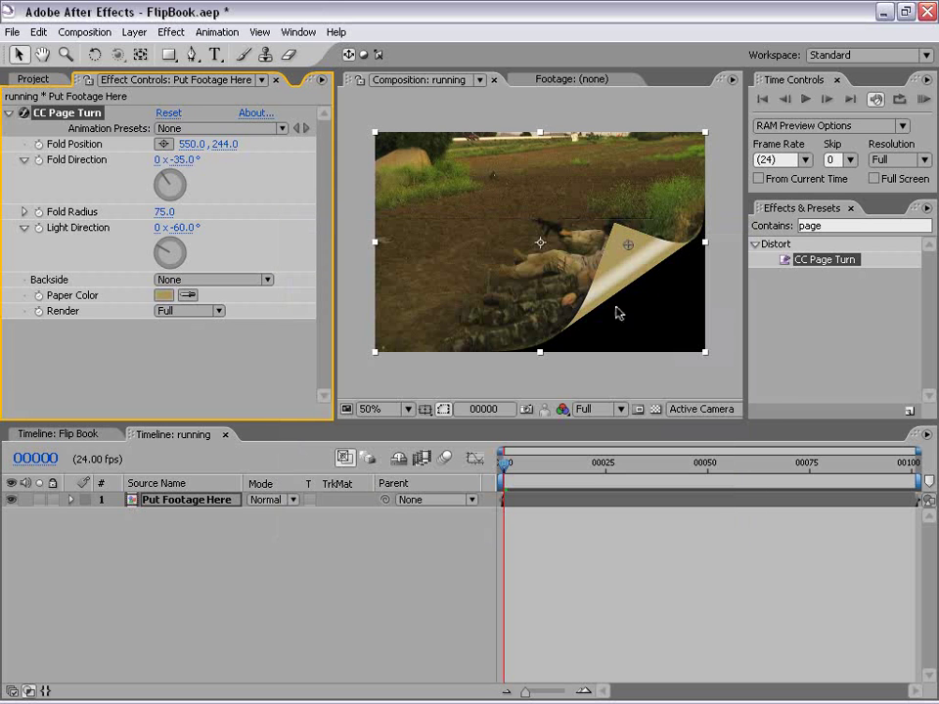
click(565, 390)
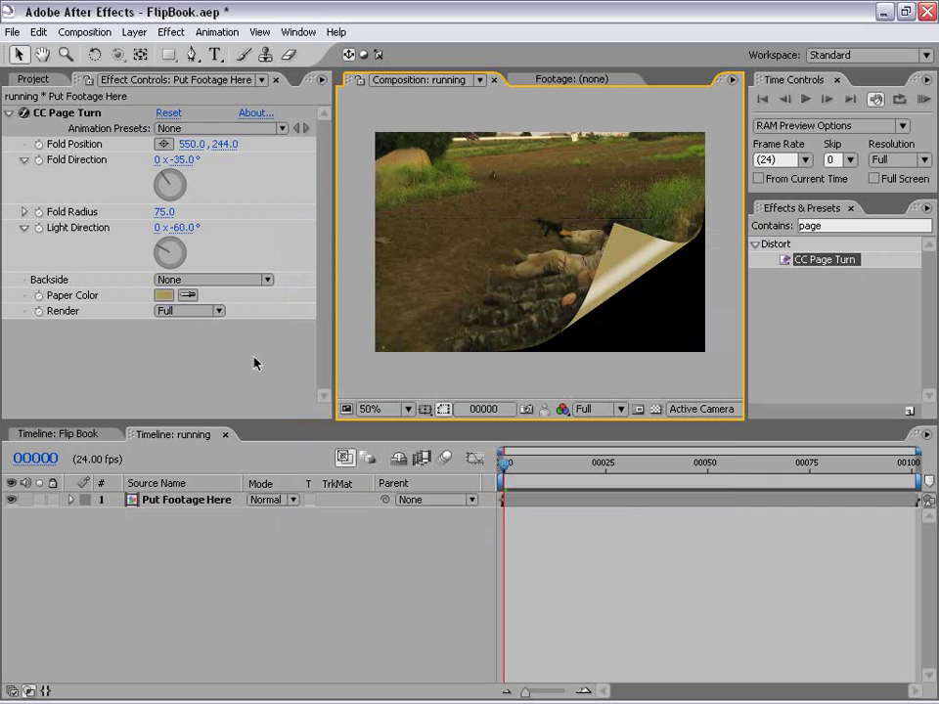
Move the page turn's fold position on the Put Footage Here layer to about 748, 478, just outside the frame's lower-right corner.
click(533, 501)
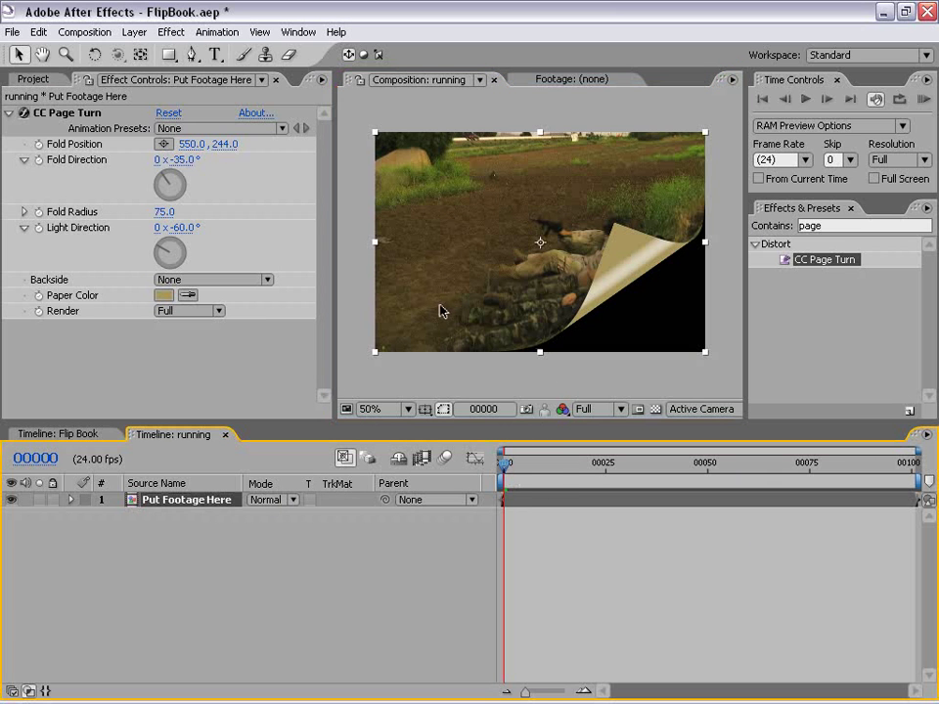
click(58, 114)
drag(626, 249, 722, 358)
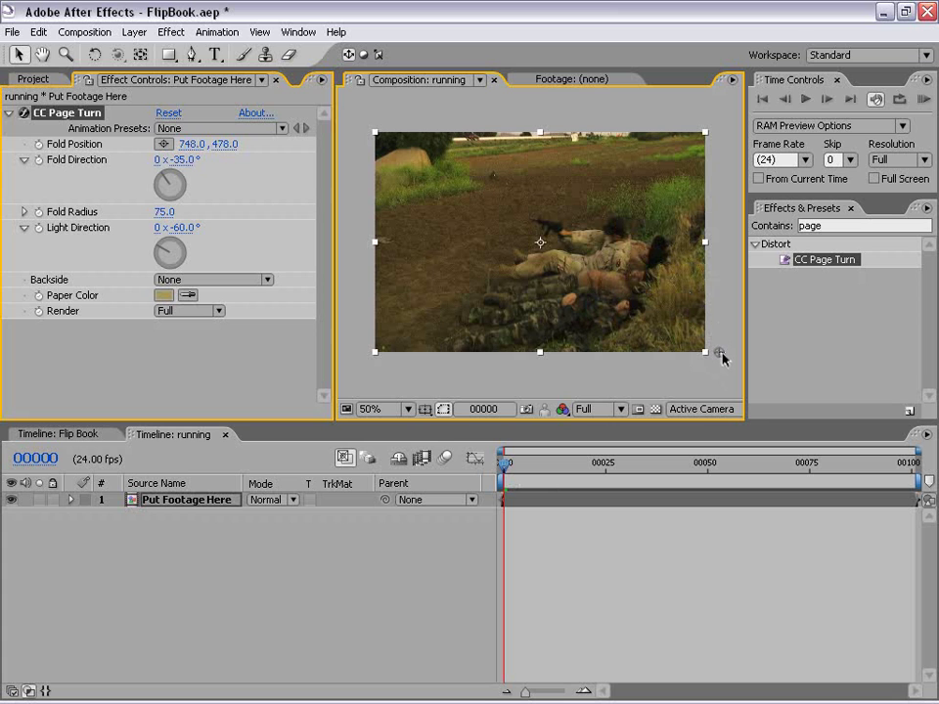
click(714, 352)
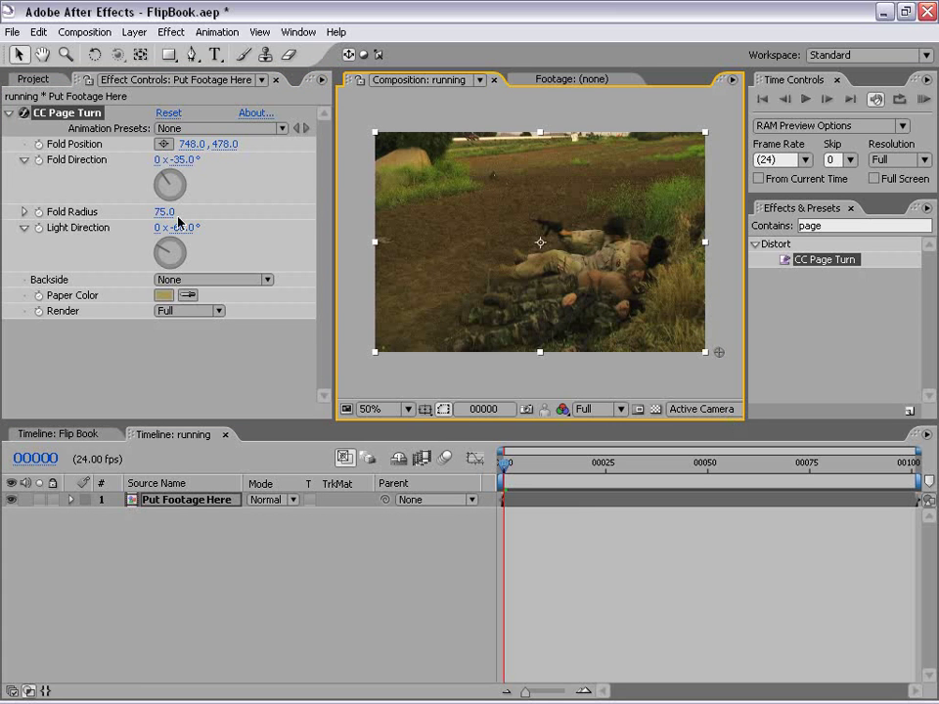
Keyframe the fold position at frame 0, and at frame 1 move it beyond the image's upper-left corner to about -28, -70.
click(38, 145)
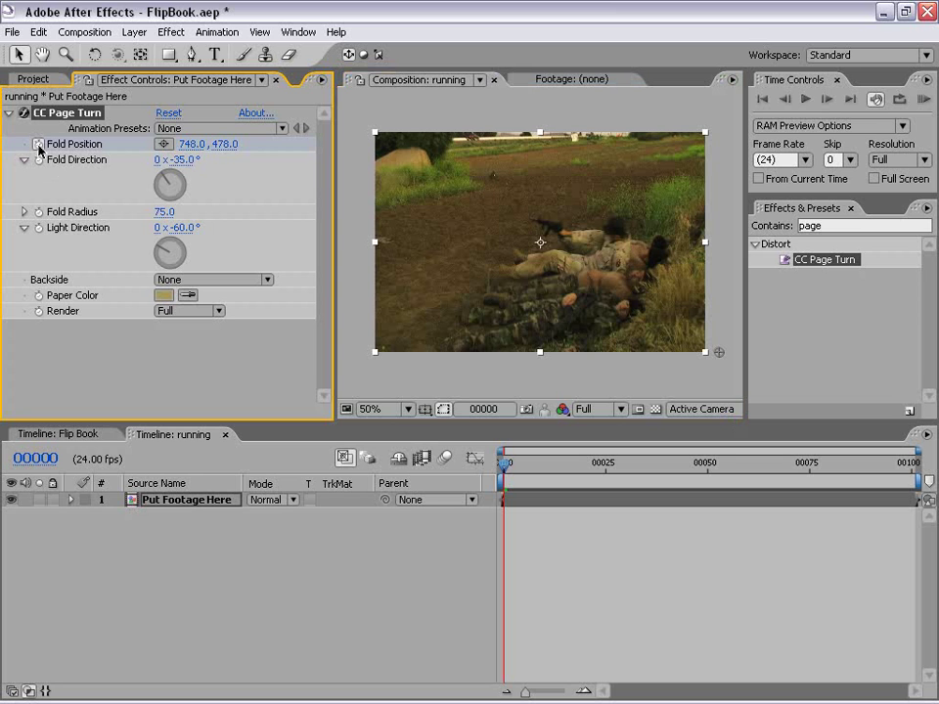
key(Page_Down)
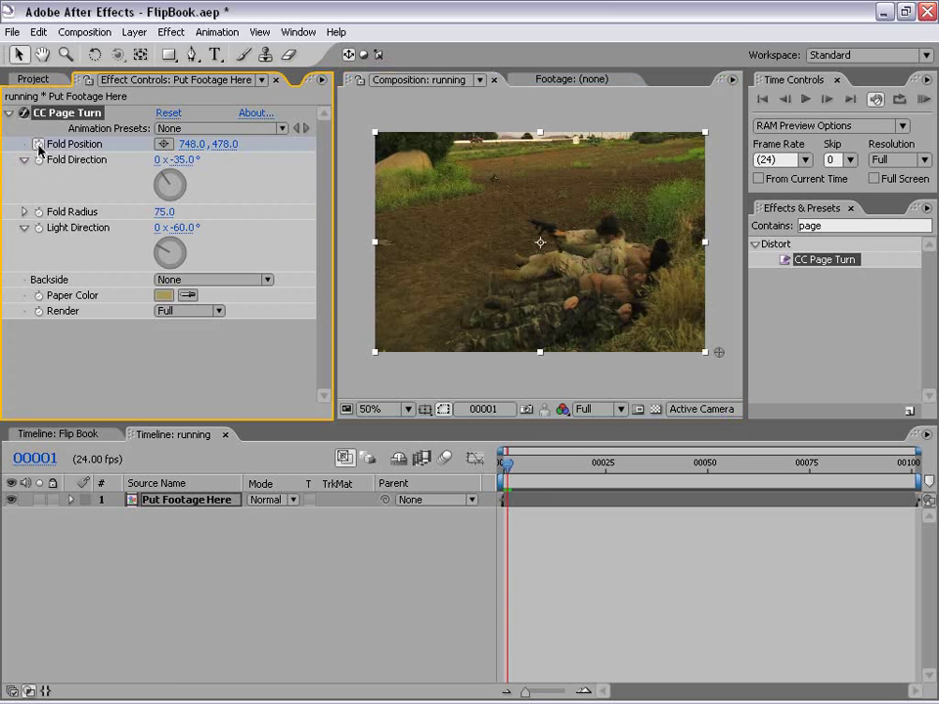
key(equal)
key(equal)
key(equal)
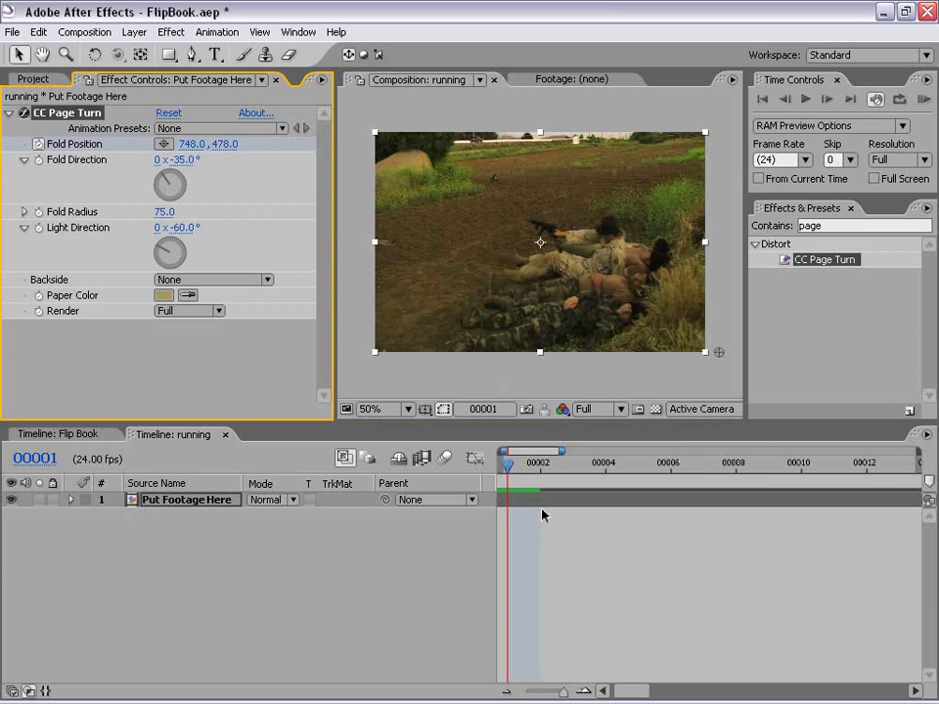
drag(532, 500, 557, 500)
key(Home)
click(544, 473)
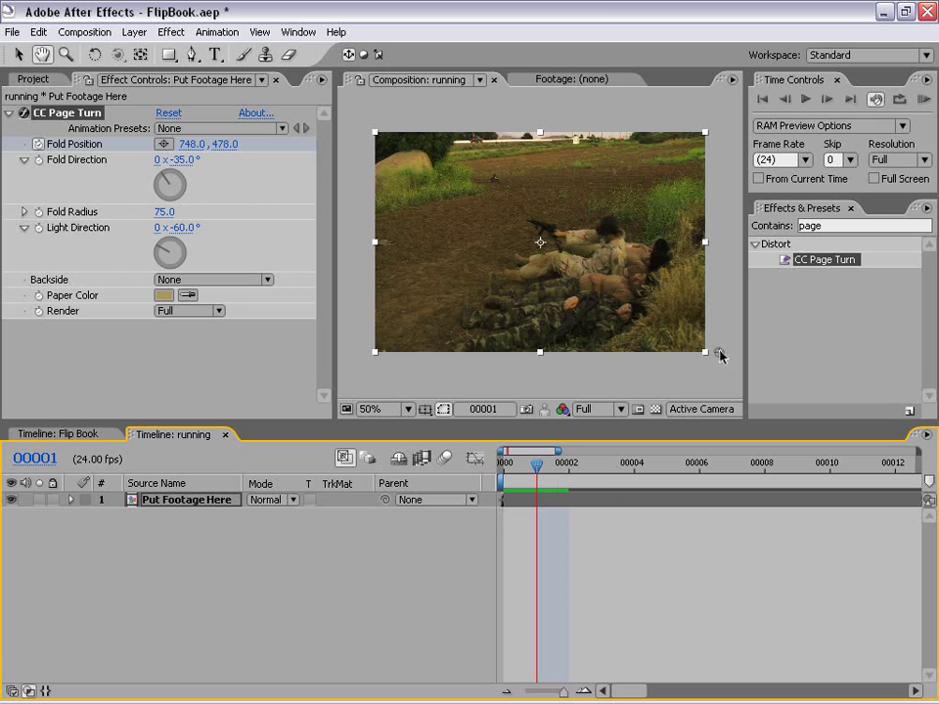
mouse_move(719, 352)
mouse_down()
mouse_move(478, 207)
mouse_move(382, 136)
mouse_move(361, 99)
mouse_up()
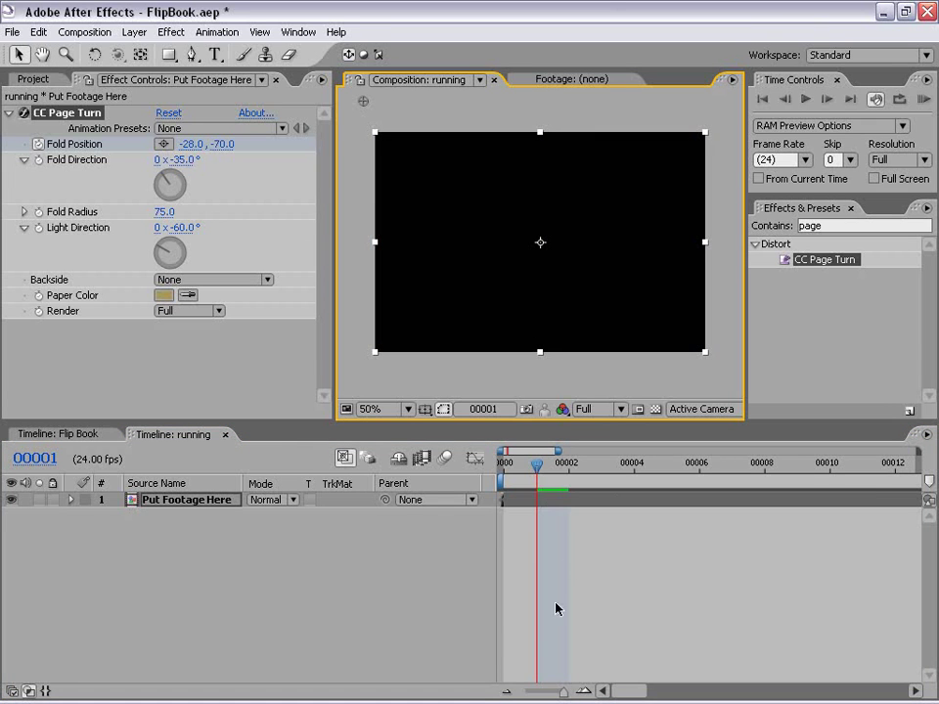
click(513, 467)
click(525, 467)
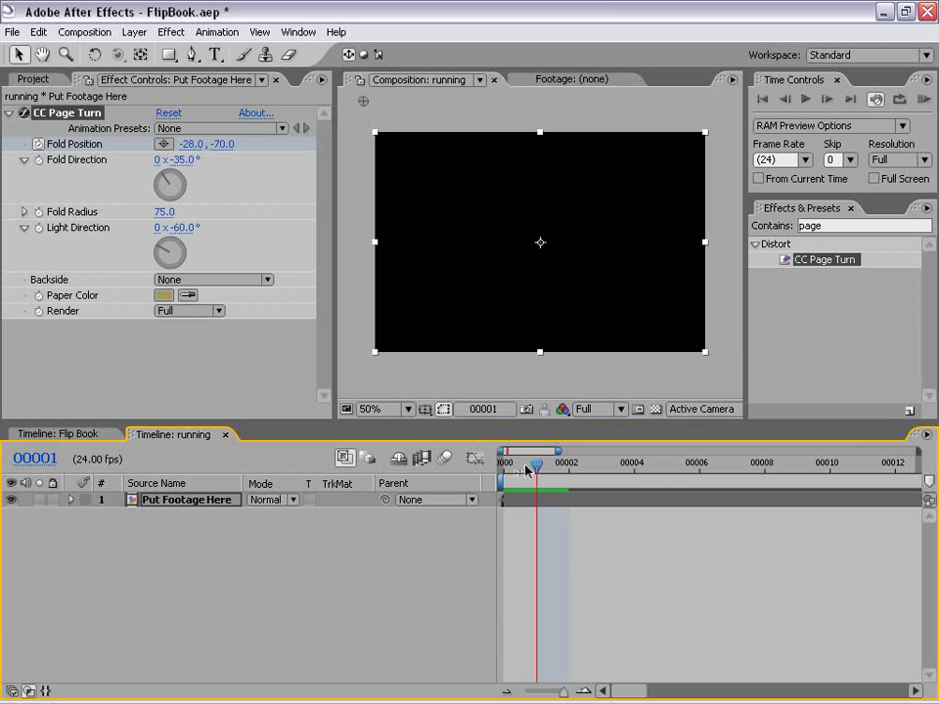
click(511, 463)
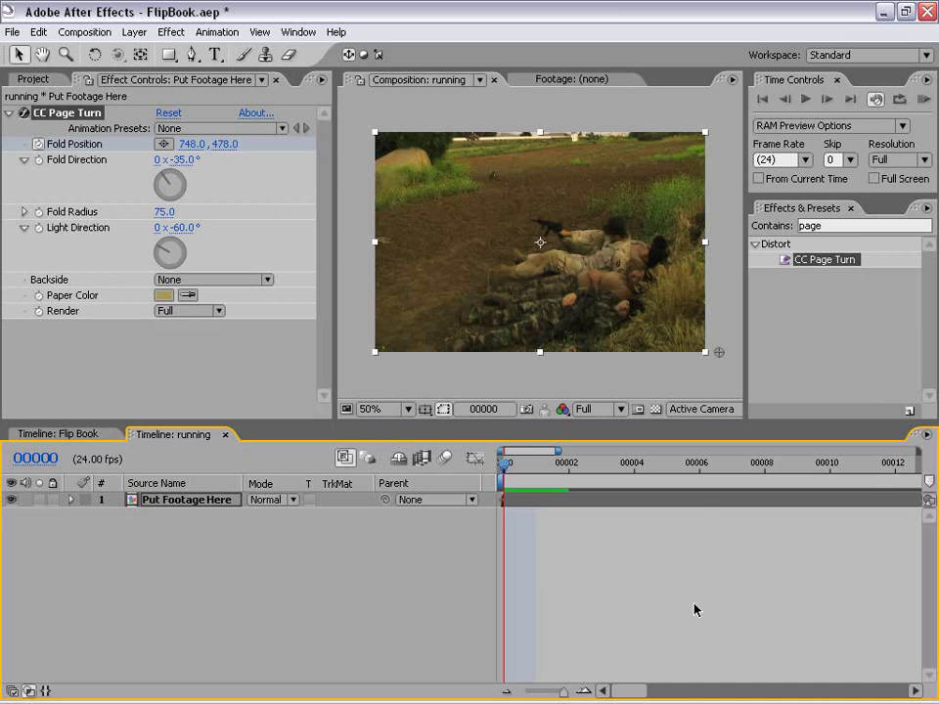
Find the Directional Blur effect and apply it to the Put Footage Here layer.
click(812, 225)
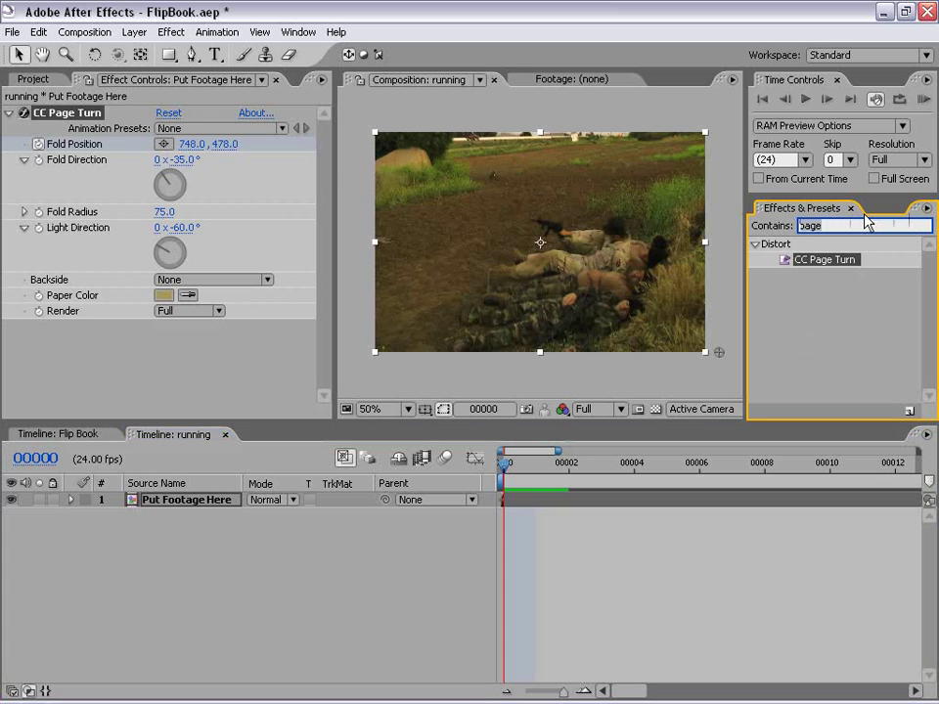
text(direc)
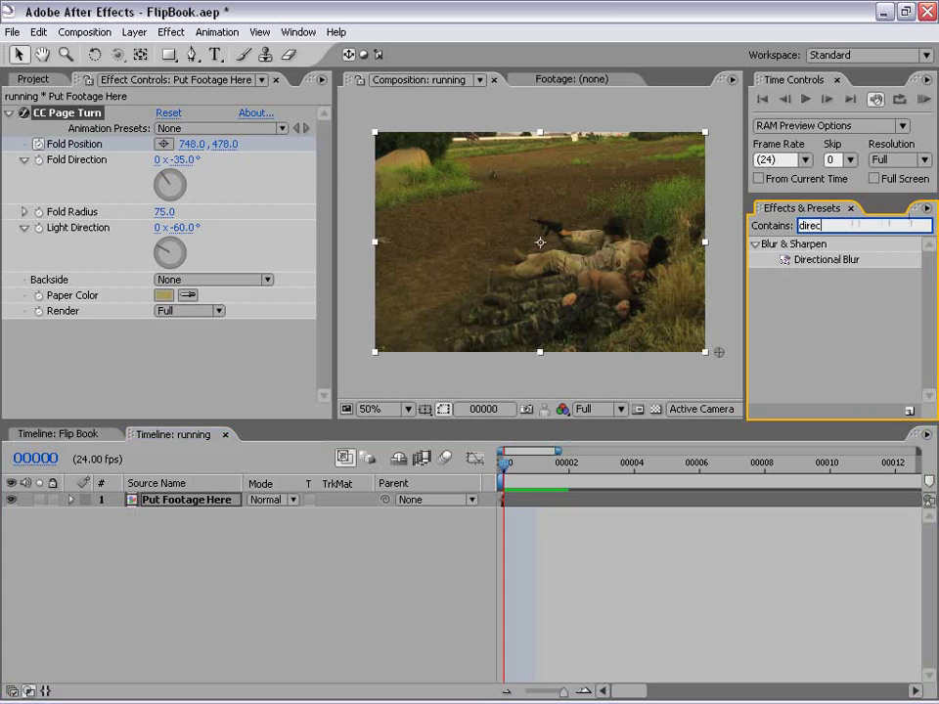
drag(804, 262, 590, 252)
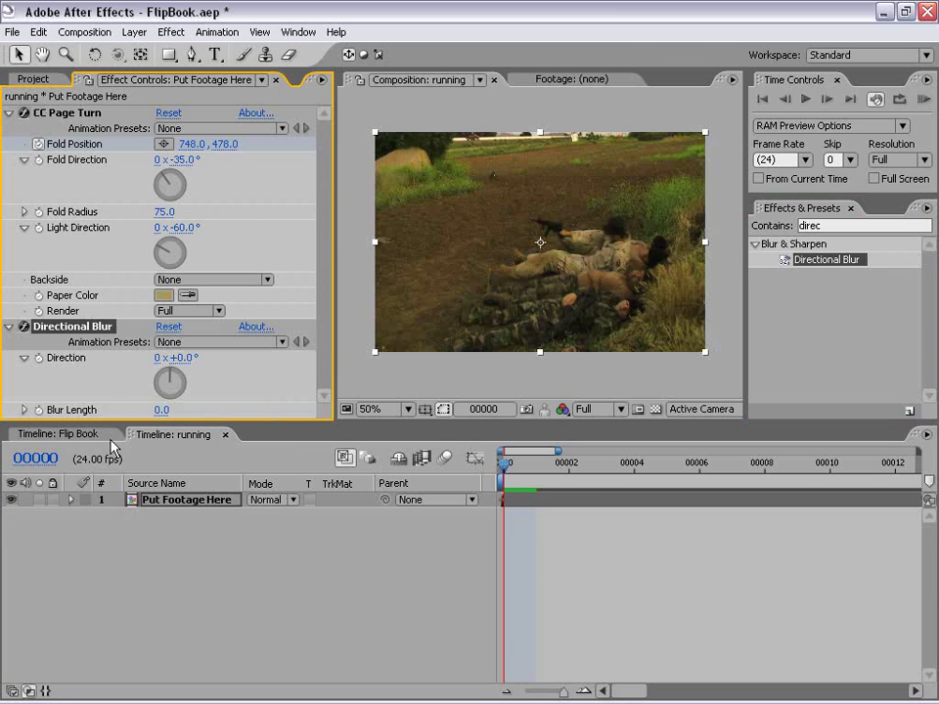
Keyframe the Directional Blur's blur length at 0 on frame 0 and at 30 on frame 1.
click(38, 411)
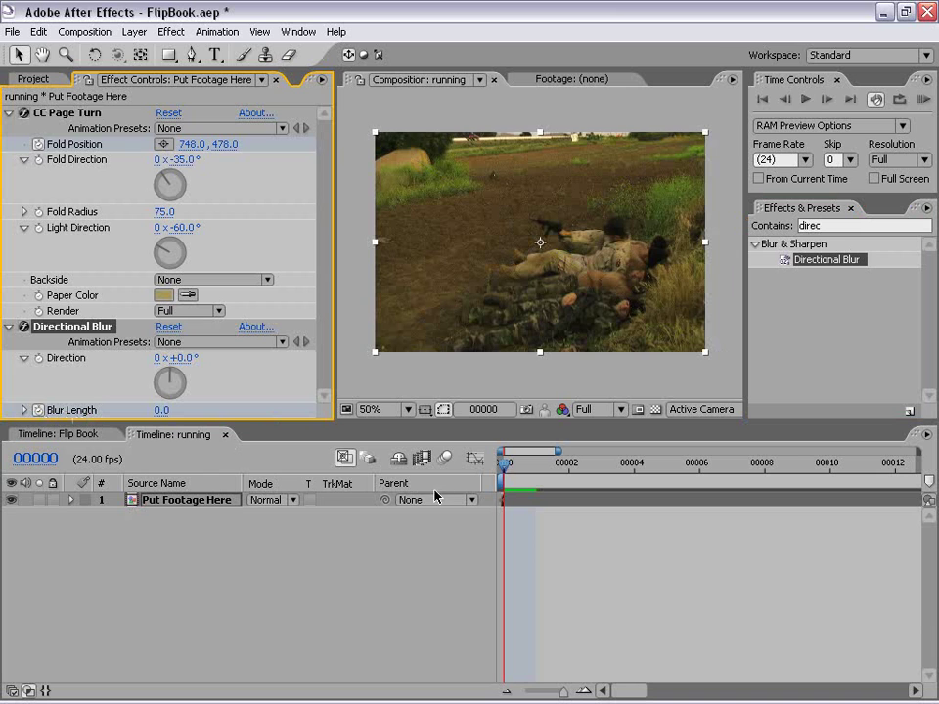
drag(503, 470, 537, 468)
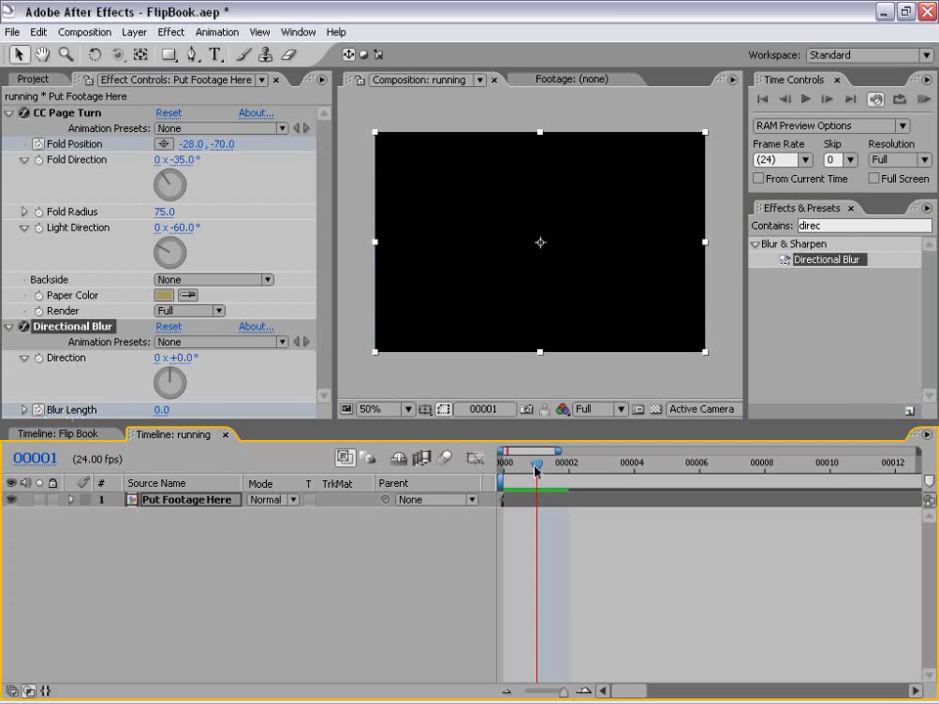
click(161, 410)
text(30)
key(Return)
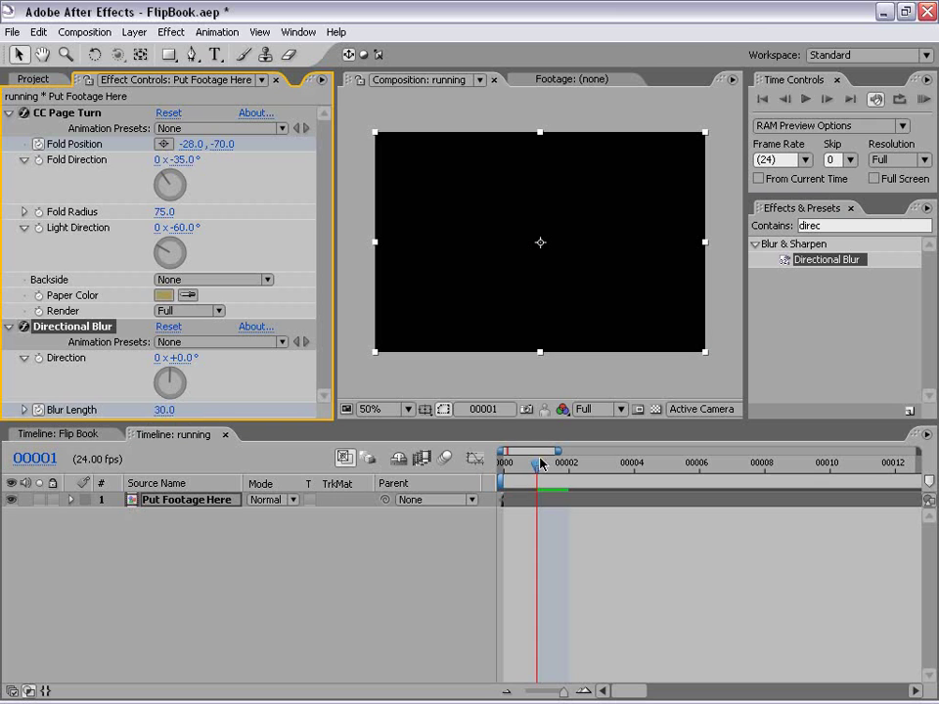
key(Home)
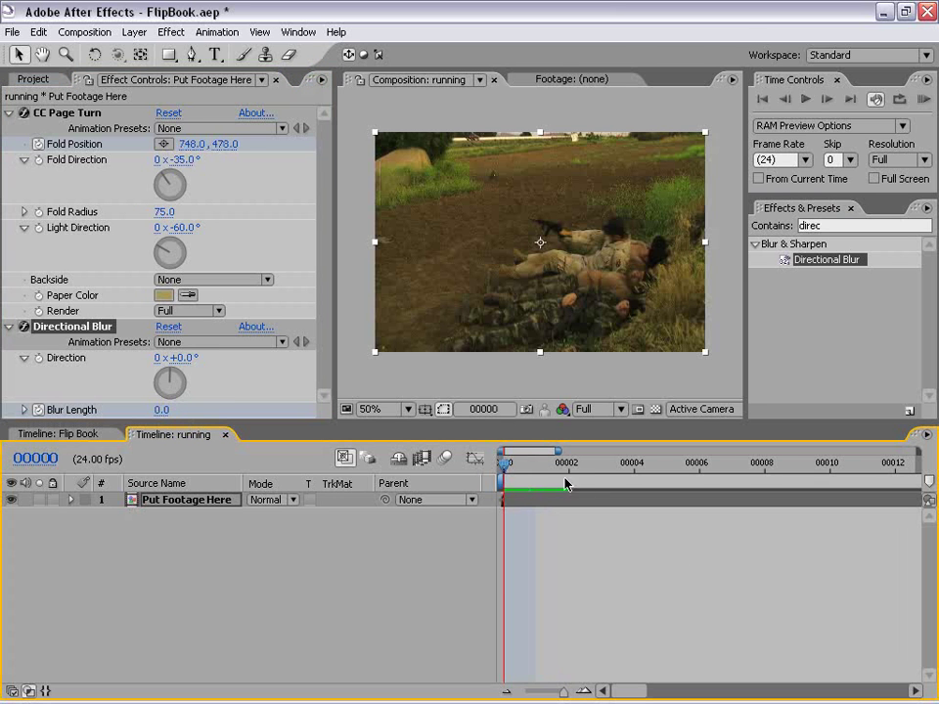
click(537, 470)
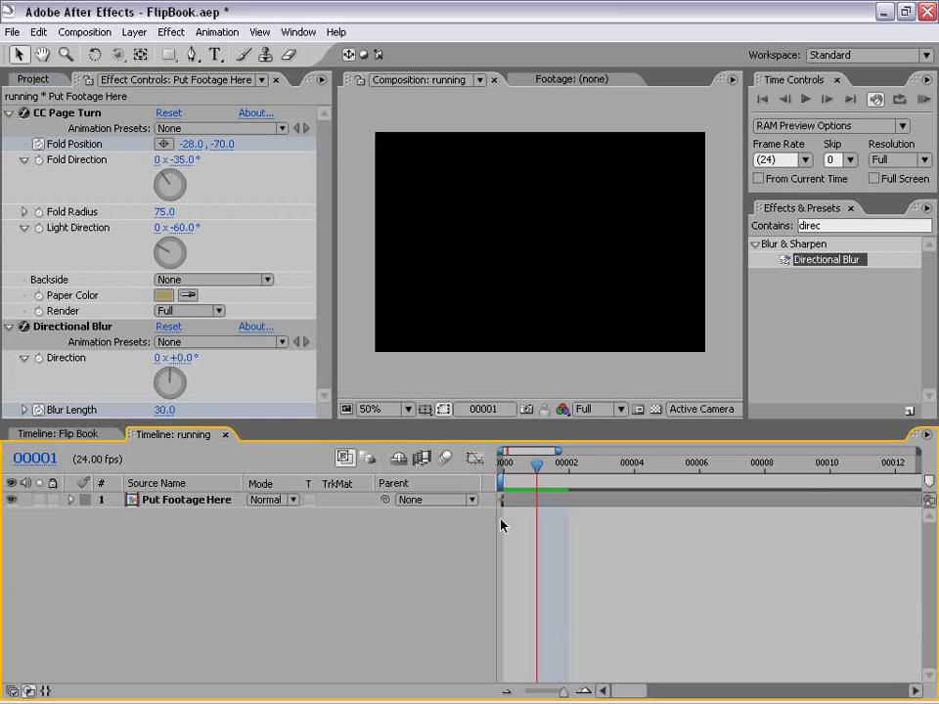
Return to frame 0 and reveal the keyframed properties of the Put Footage Here layer in the timeline.
click(528, 505)
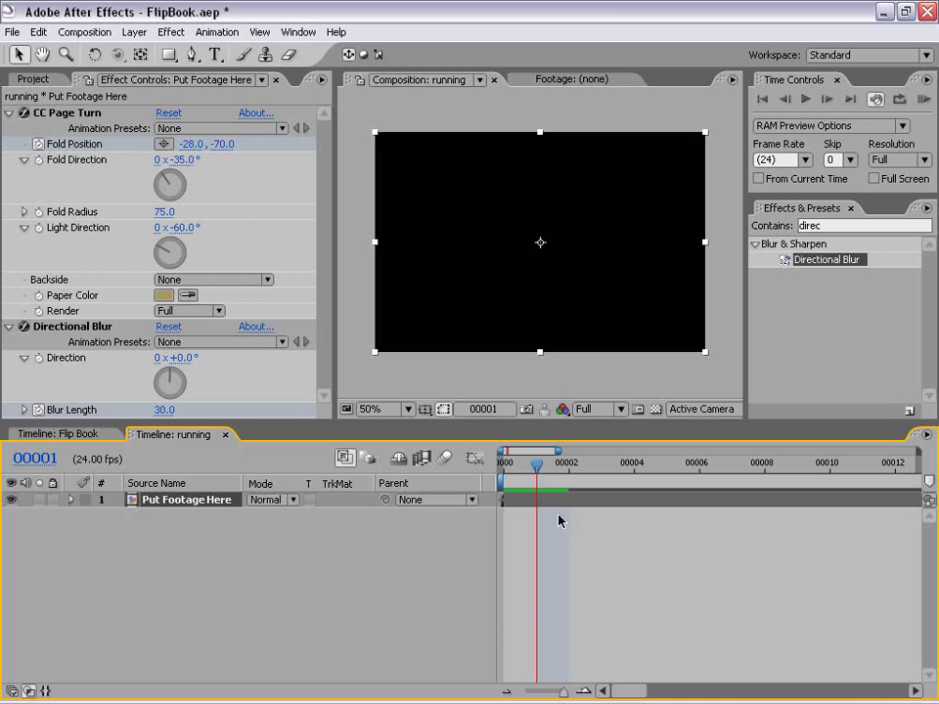
key(Home)
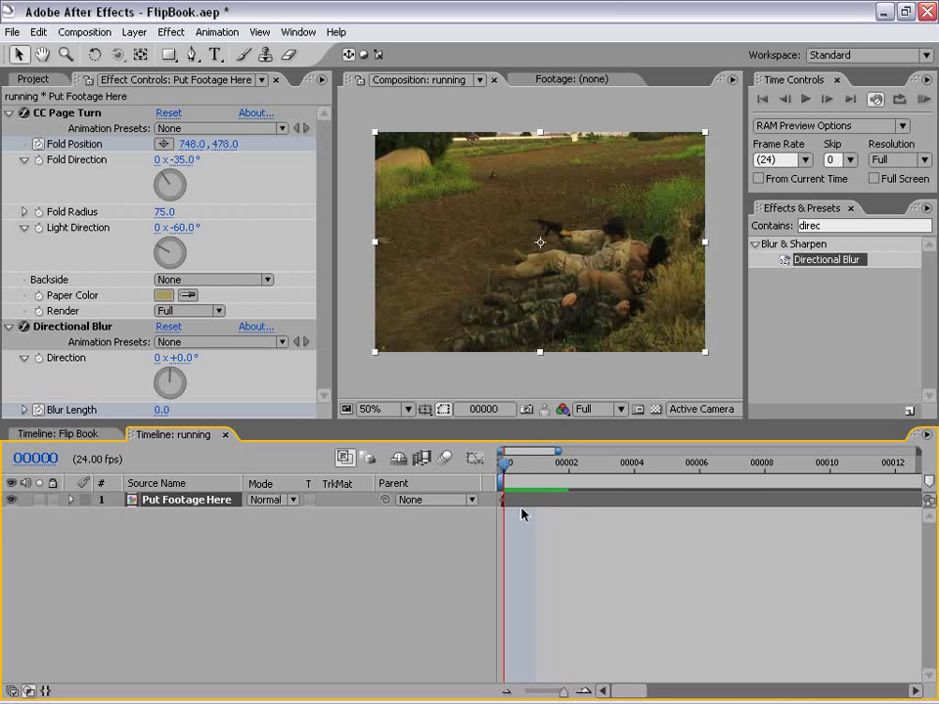
key(u)
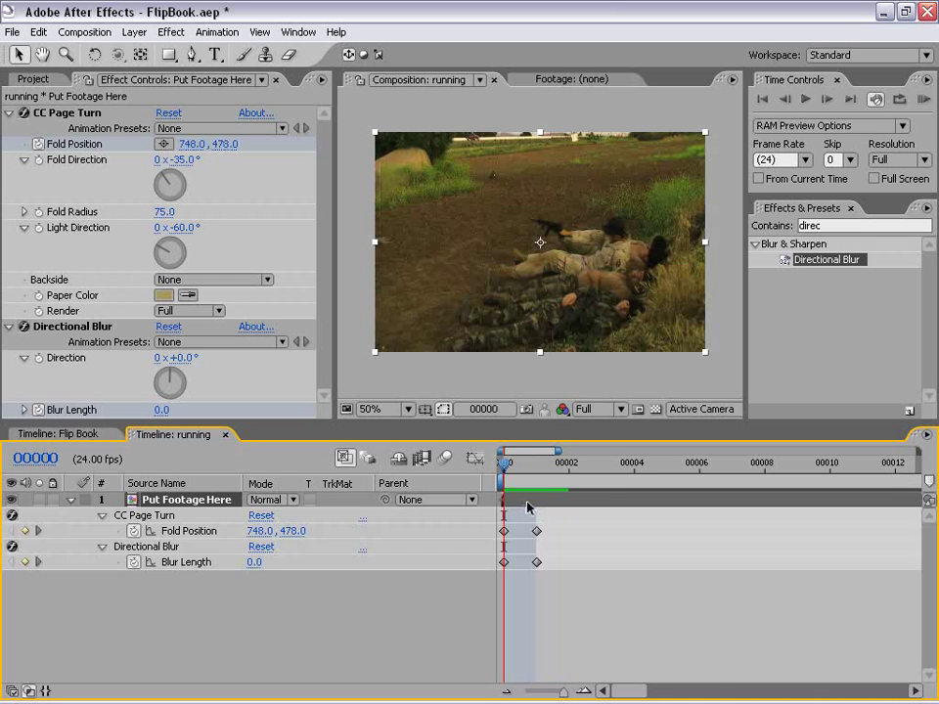
click(243, 577)
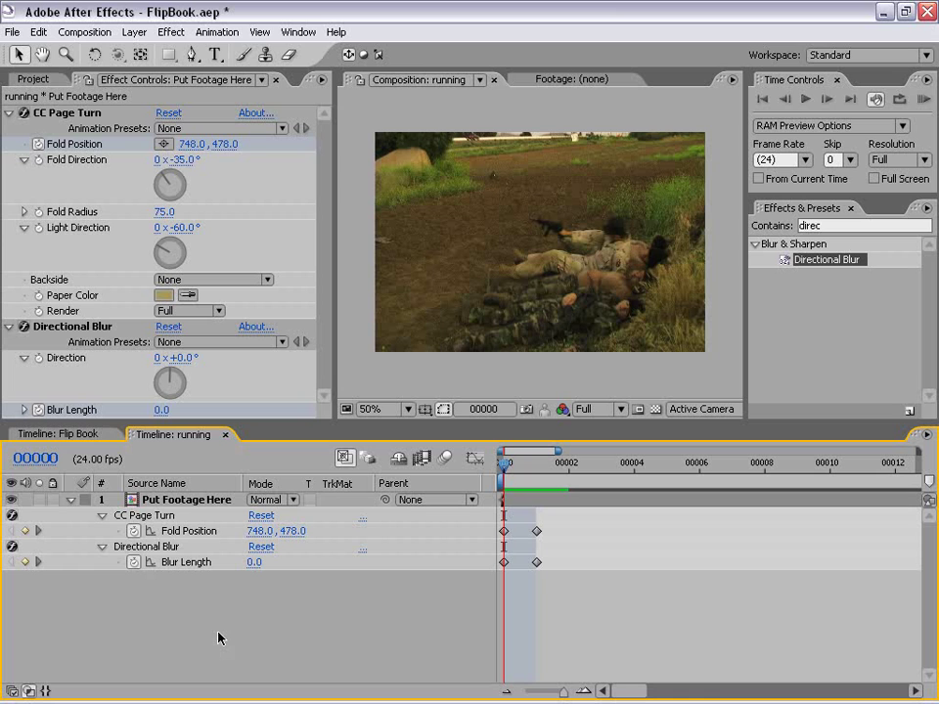
Add the expression loopOut(type = "cycle", numKeyframes = 0) to the page turn's fold position.
alt+click(132, 533)
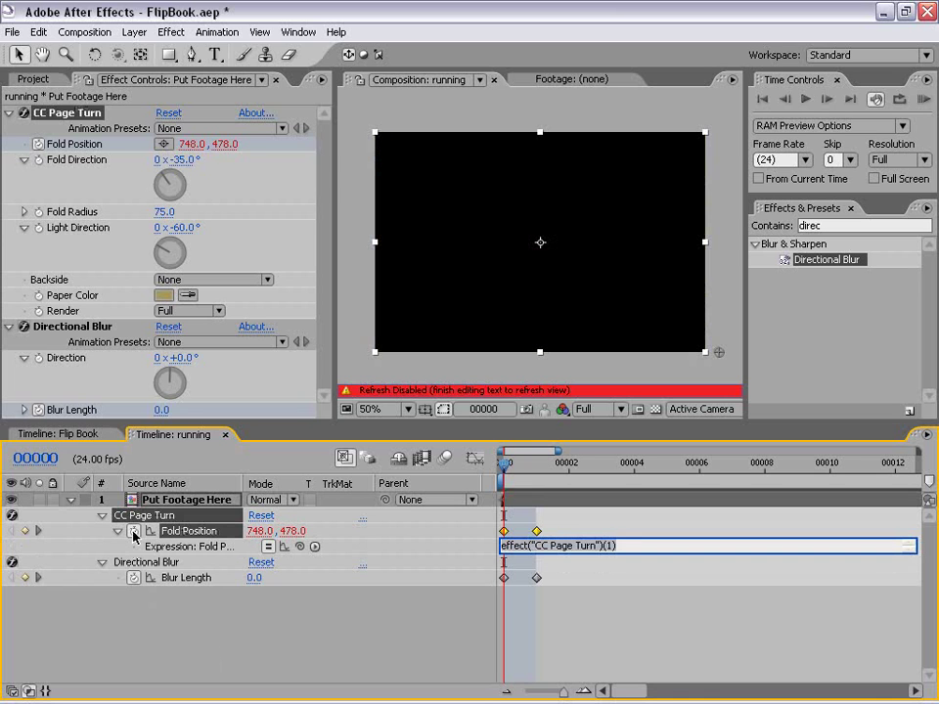
click(314, 547)
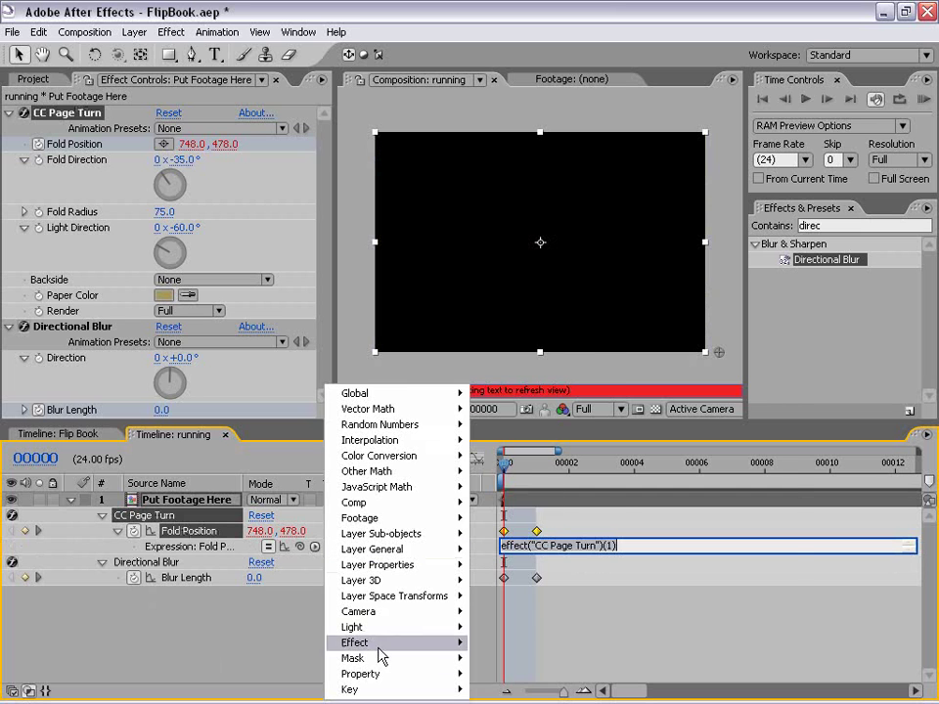
mouse_move(384, 674)
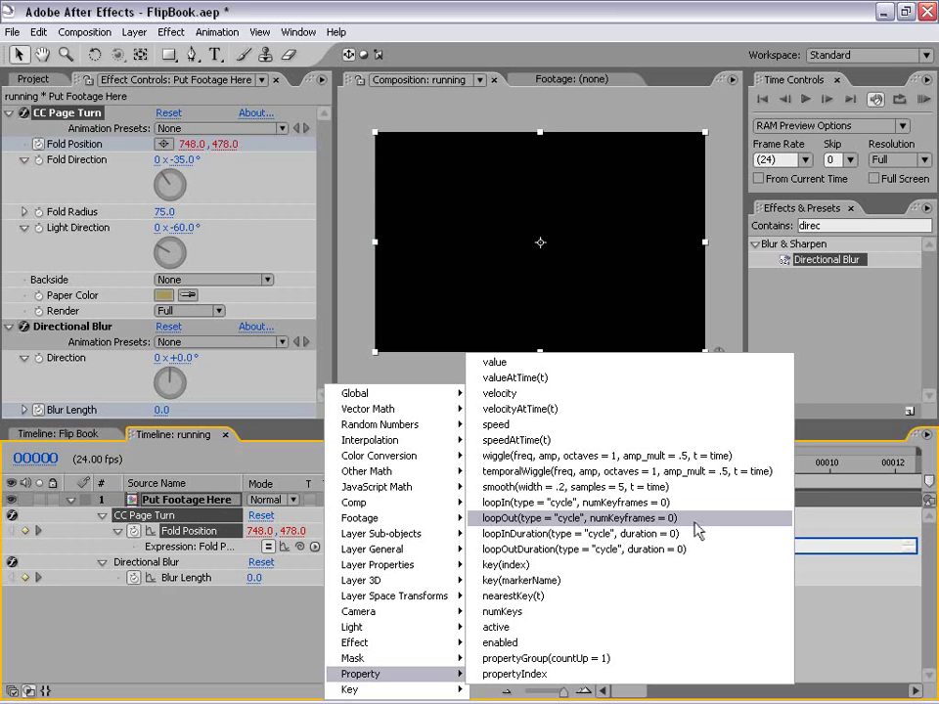
click(699, 528)
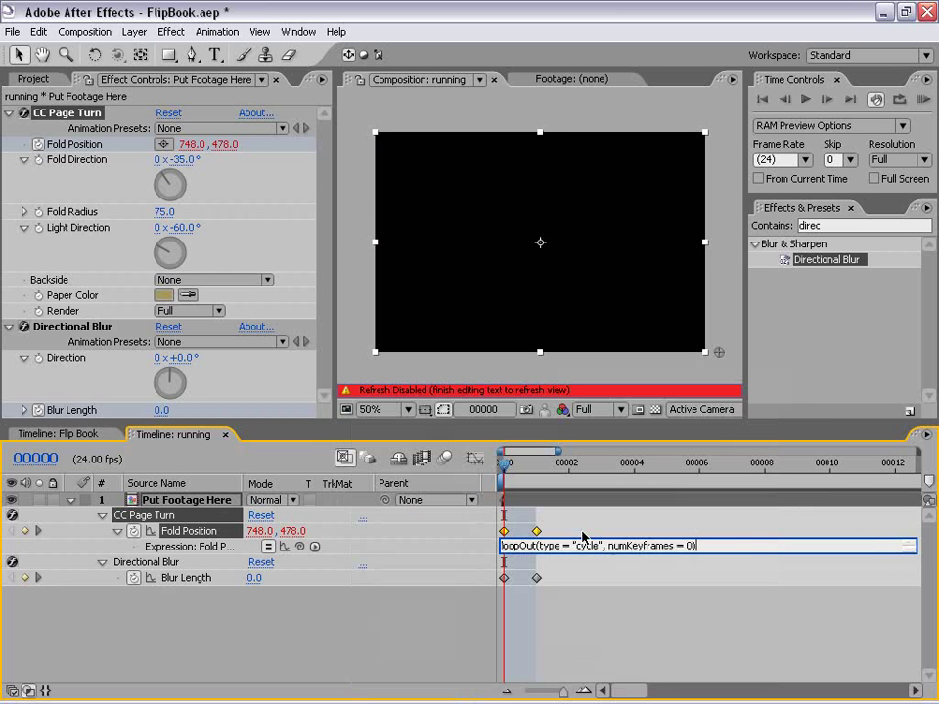
click(608, 638)
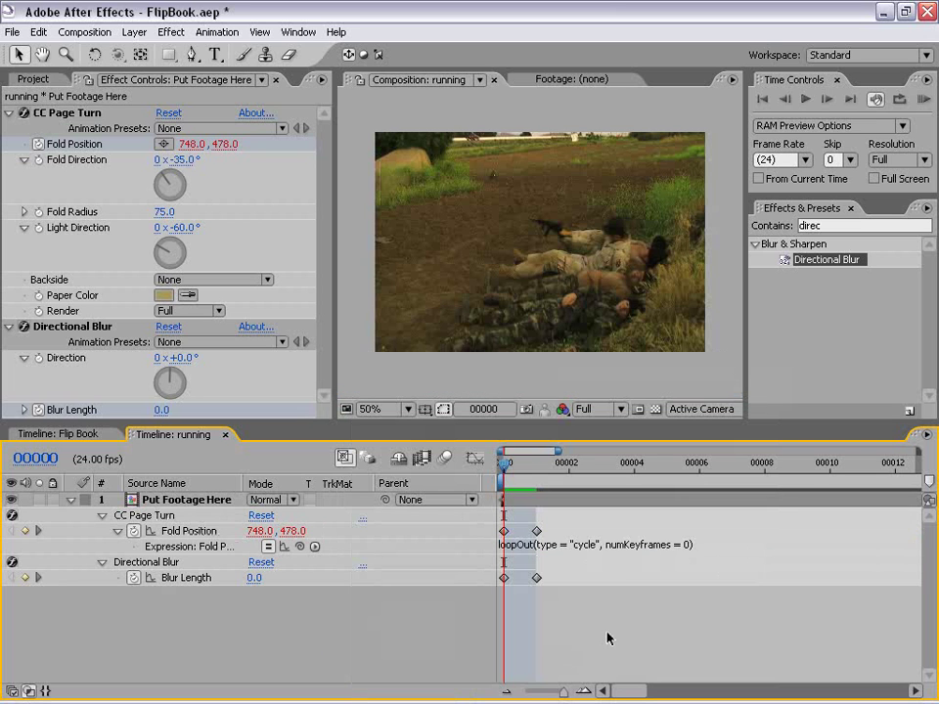
Add the expression loopOut(type = "cycle", numKeyframes = 0) to the Directional Blur's blur length.
alt+click(135, 578)
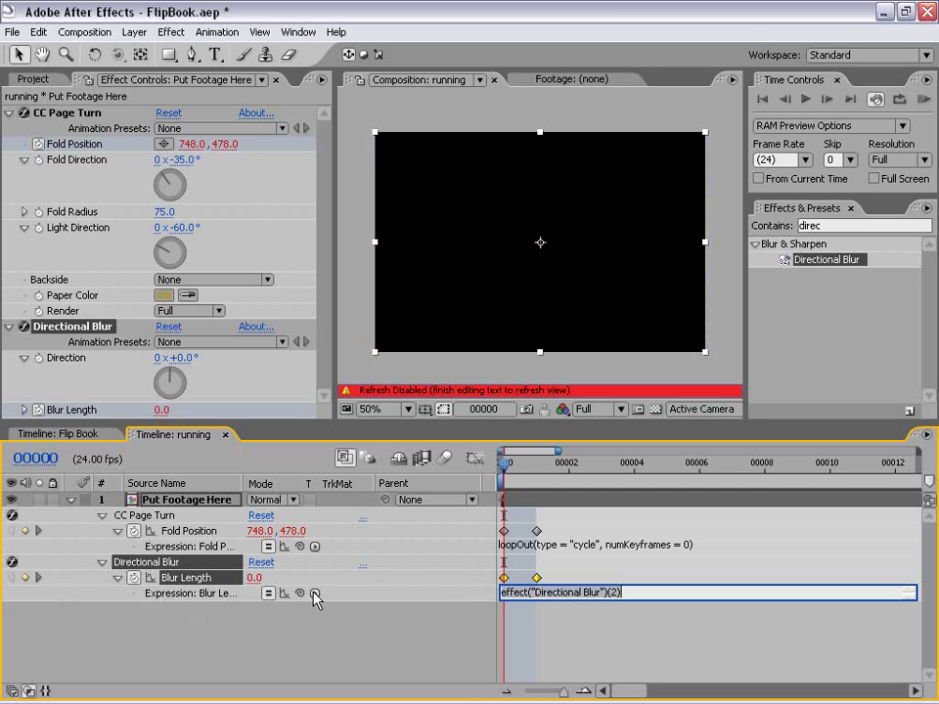
click(315, 593)
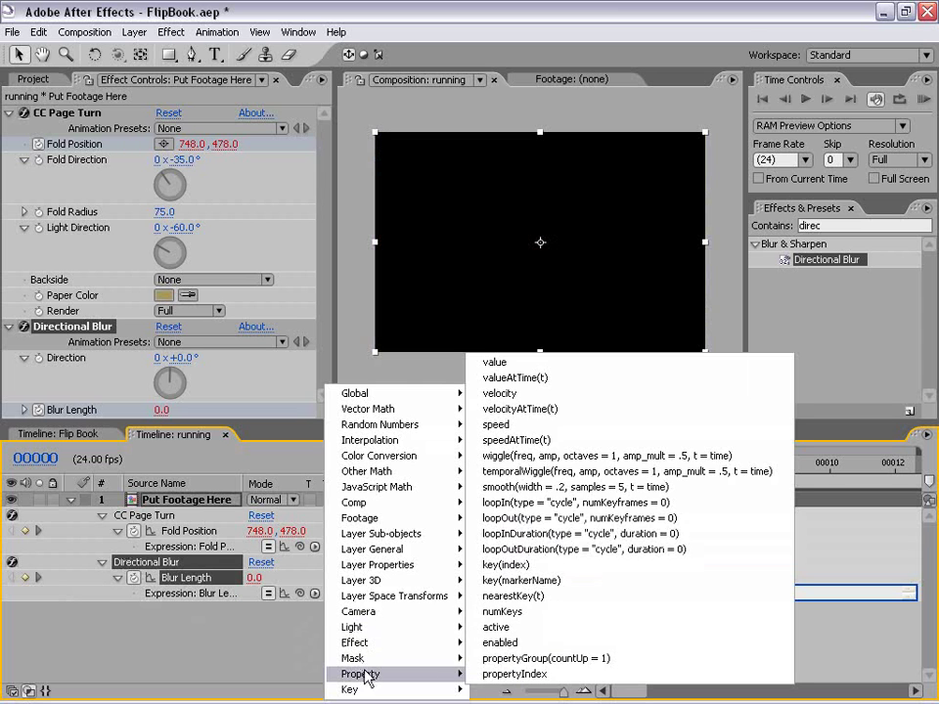
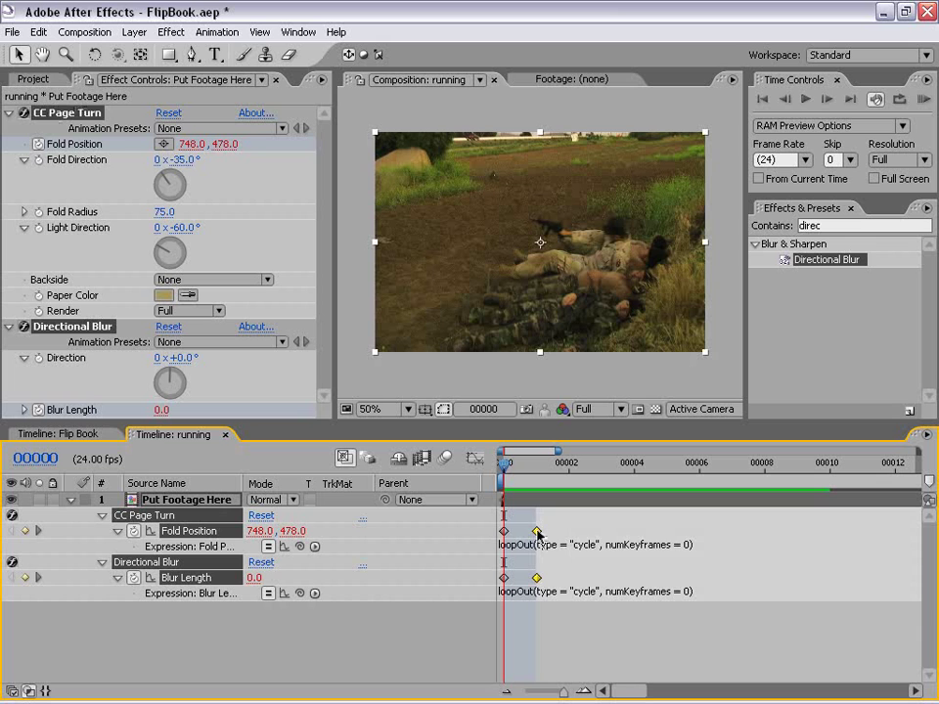
Move the second keyframes of fold position and blur length together to frame 10.
drag(537, 534, 835, 537)
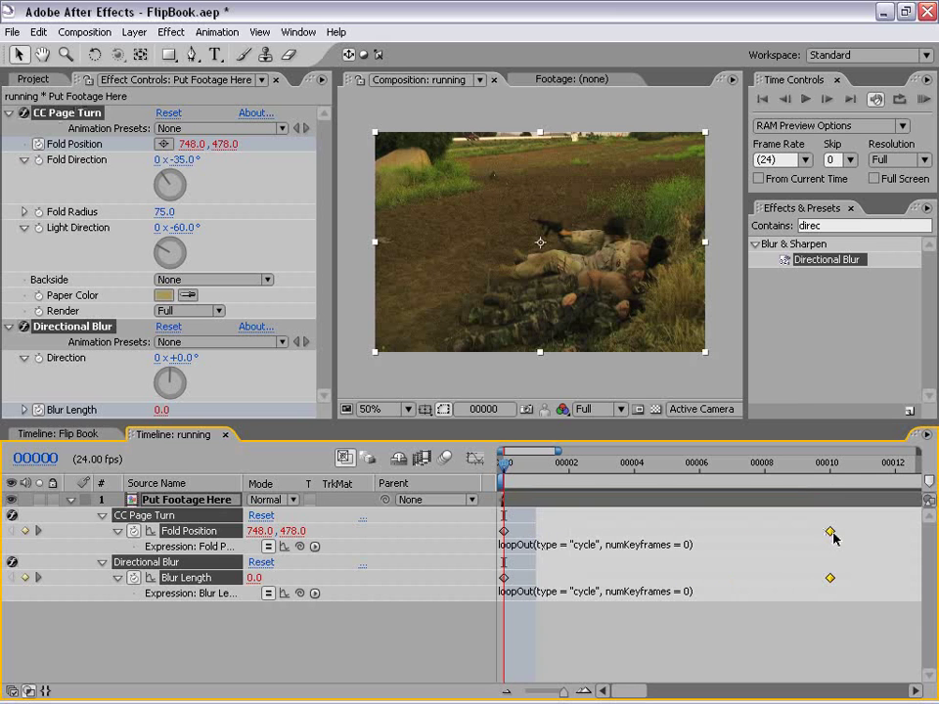
Duplicate the Put Footage Here layer at frame 4 and reveal the copy's keyframed effect properties in the timeline.
drag(506, 478, 646, 478)
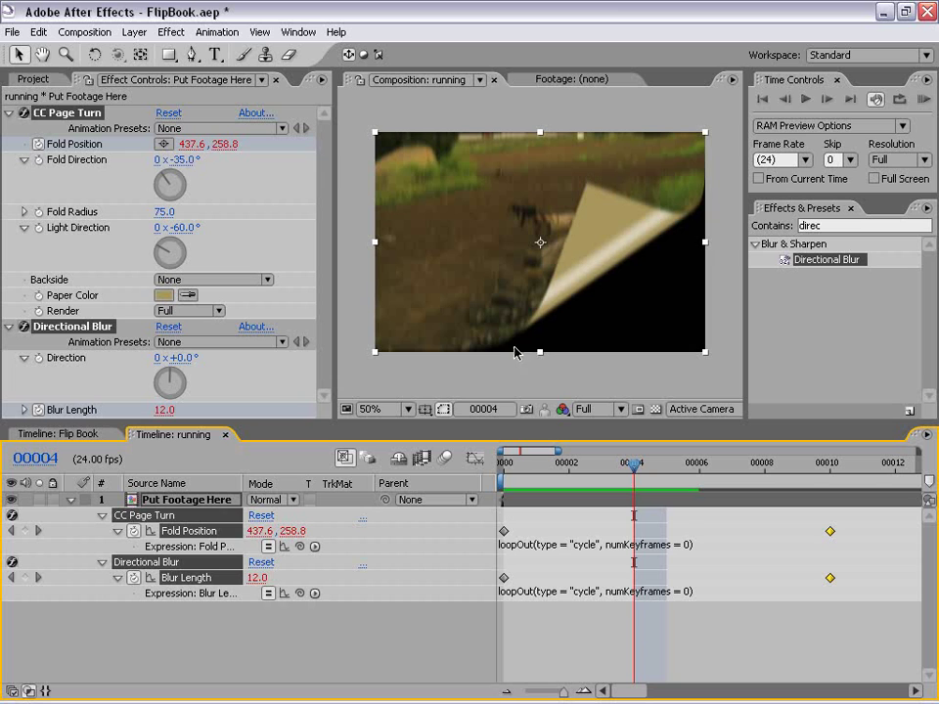
click(564, 671)
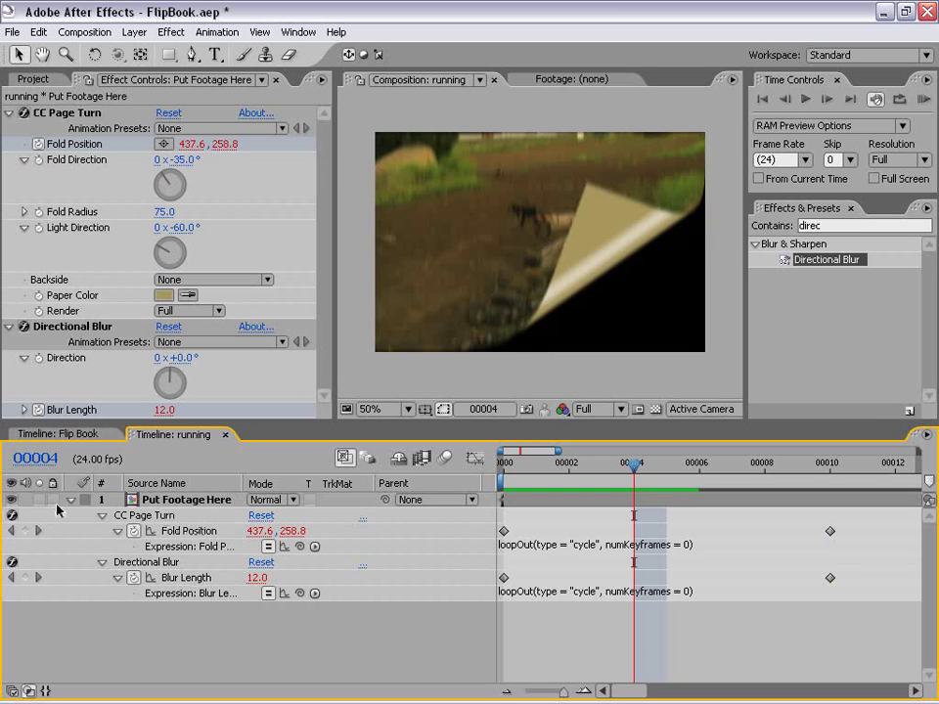
click(166, 501)
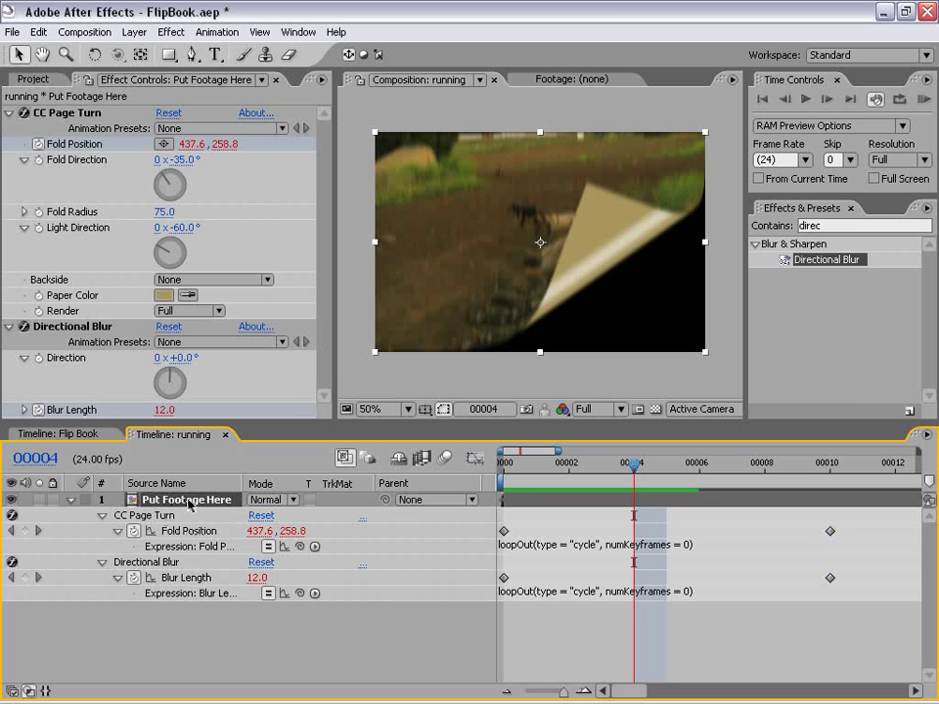
click(38, 32)
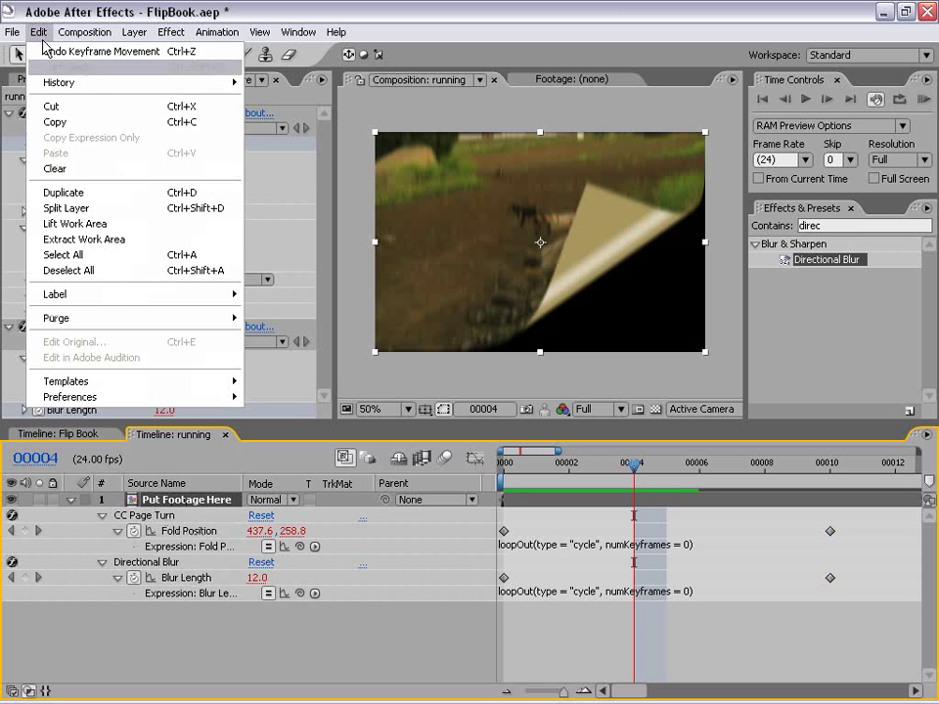
click(71, 193)
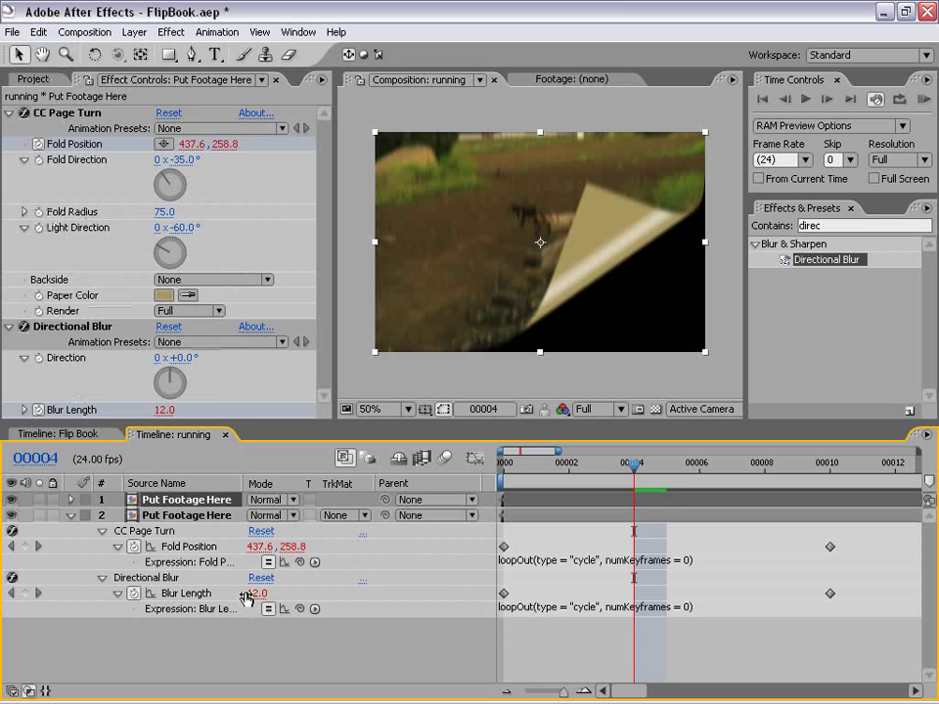
key(e)
key(e)
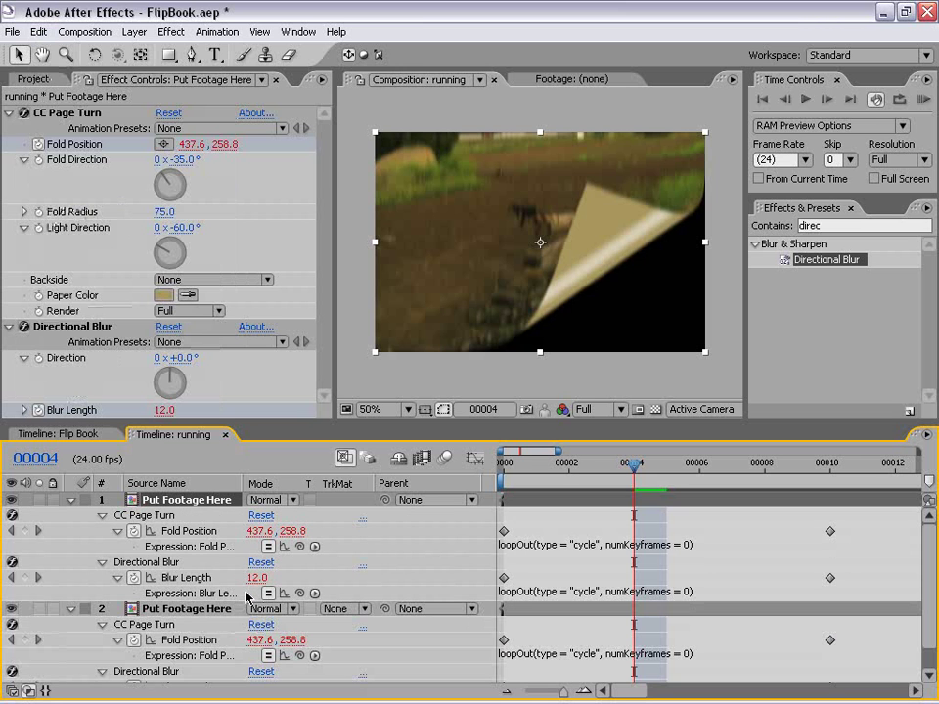
drag(475, 432, 474, 415)
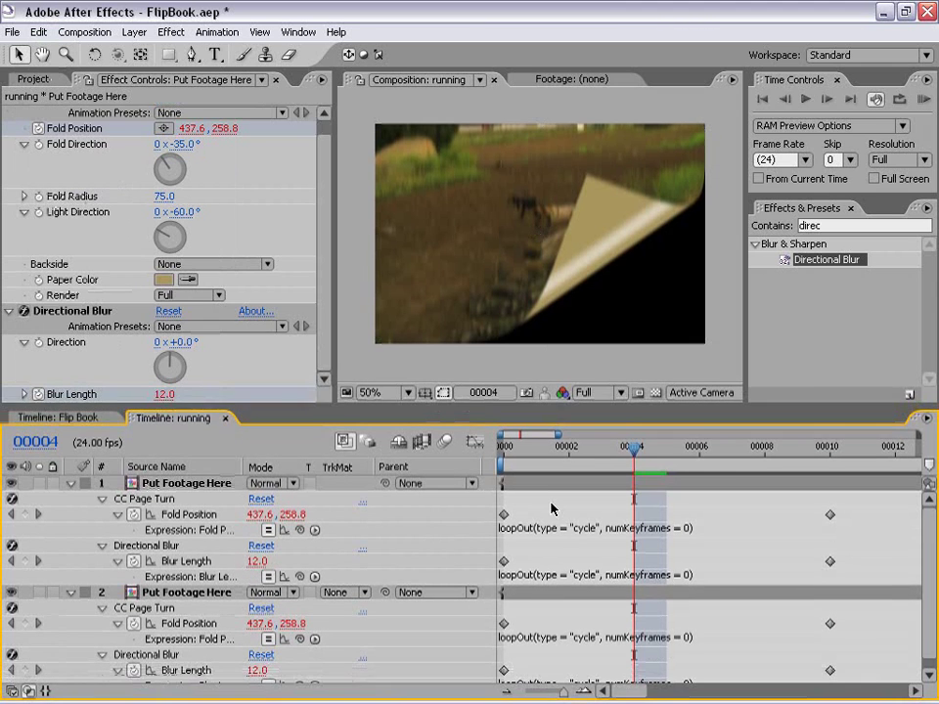
Set the upper Put Footage Here layer's CC Page Turn render to Backside and check it with the lower layer temporarily hidden.
click(620, 485)
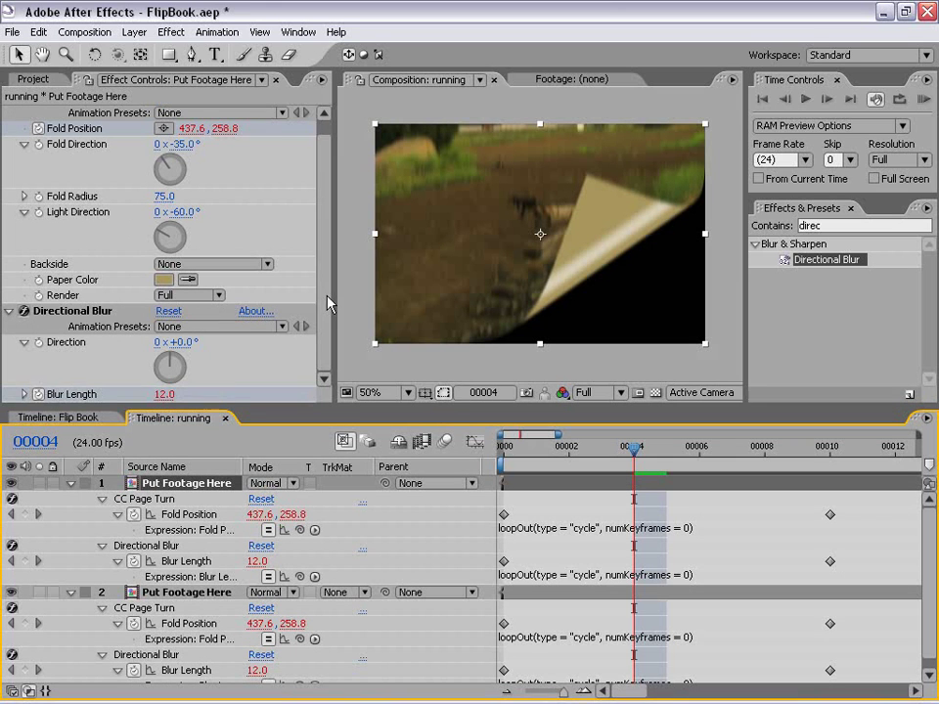
scroll(47, 134, up, 1)
click(178, 311)
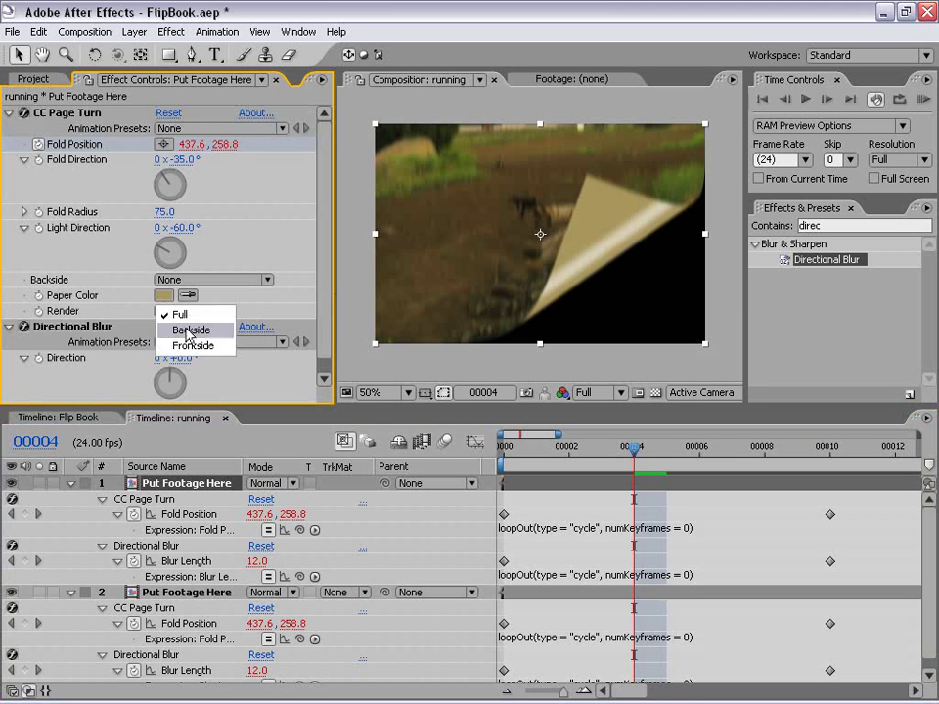
click(191, 330)
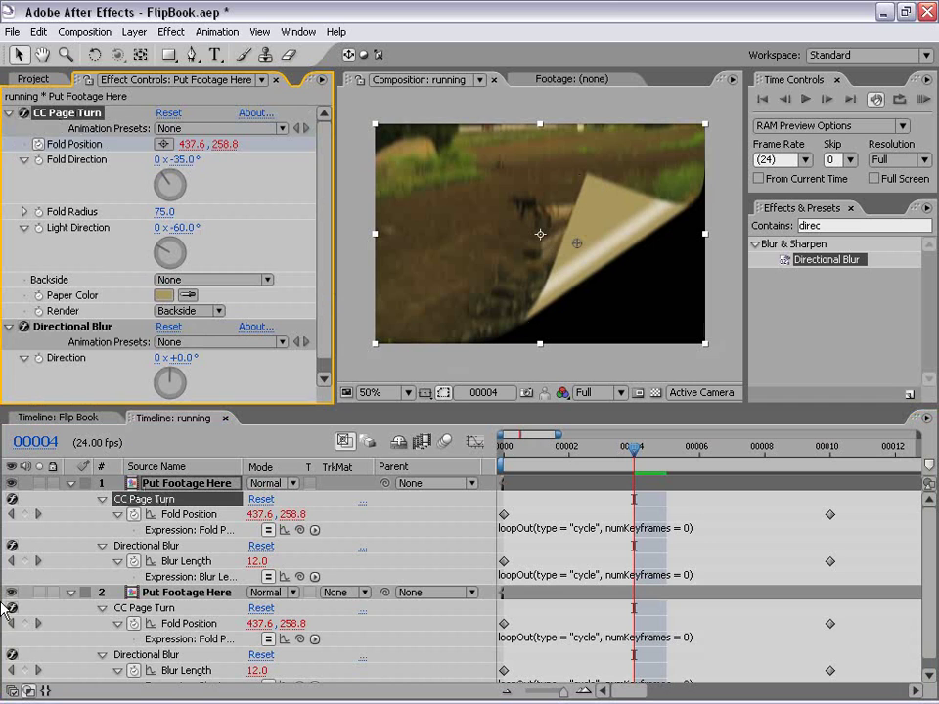
click(11, 594)
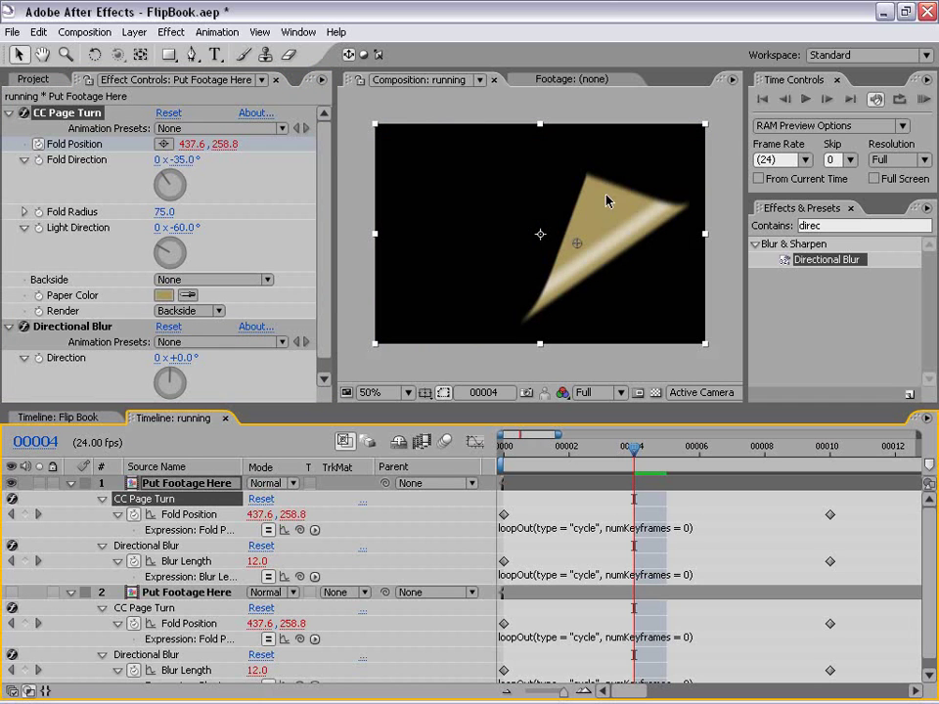
click(12, 593)
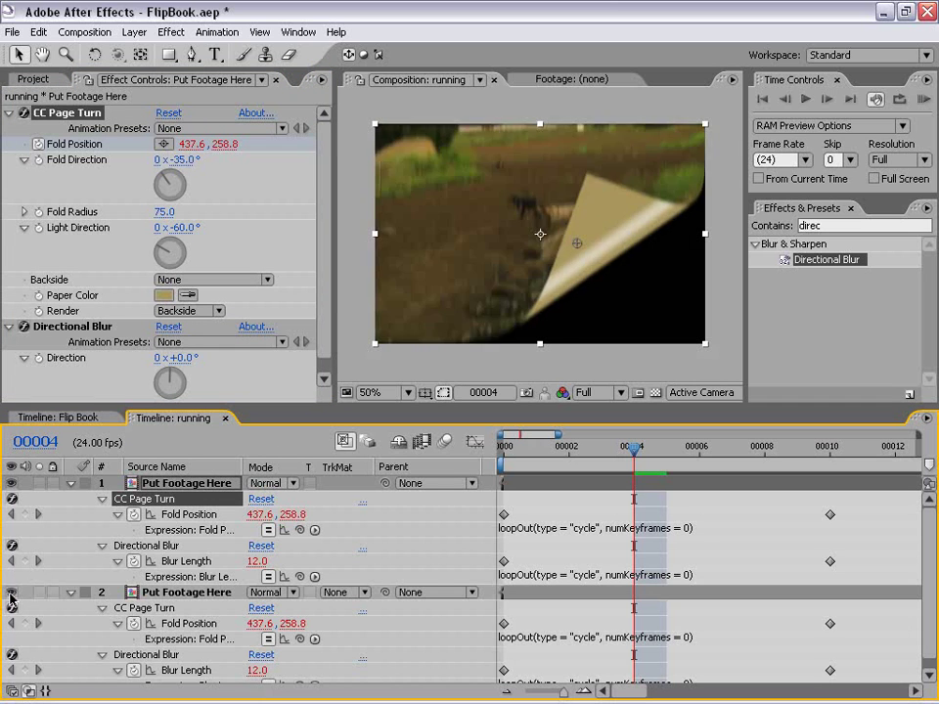
Set the lower Put Footage Here layer's CC Page Turn render to Frontside and check each layer by toggling the other's visibility.
click(225, 596)
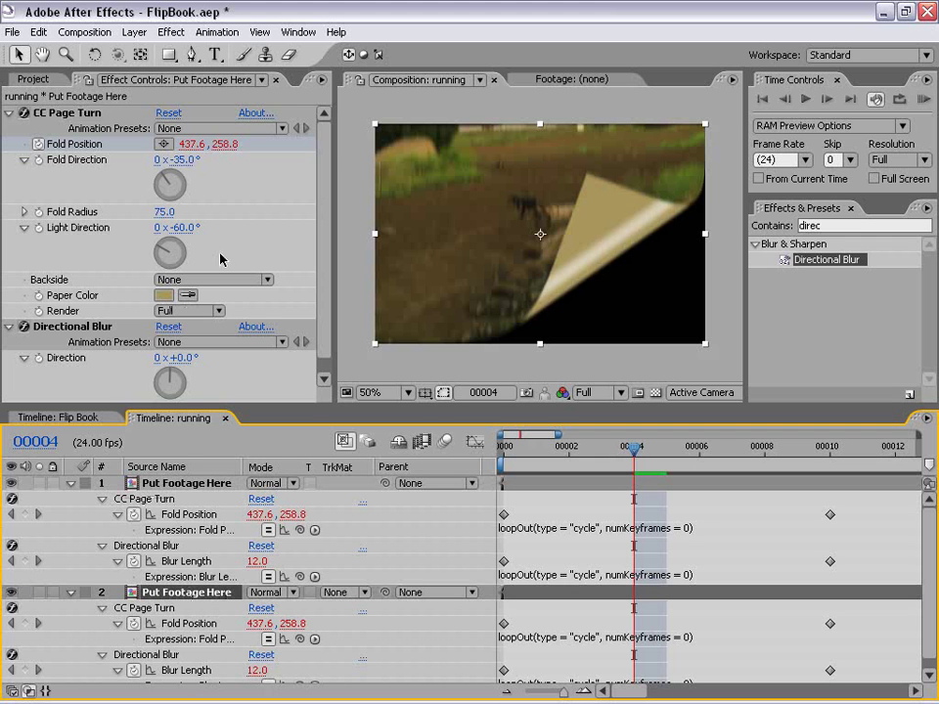
click(181, 311)
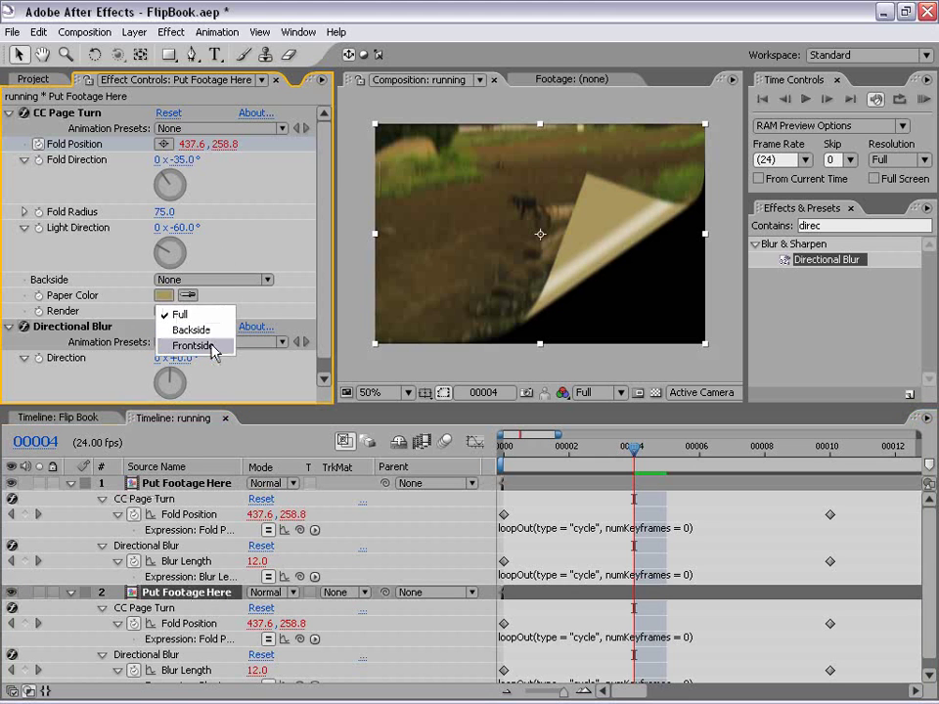
click(208, 345)
click(12, 483)
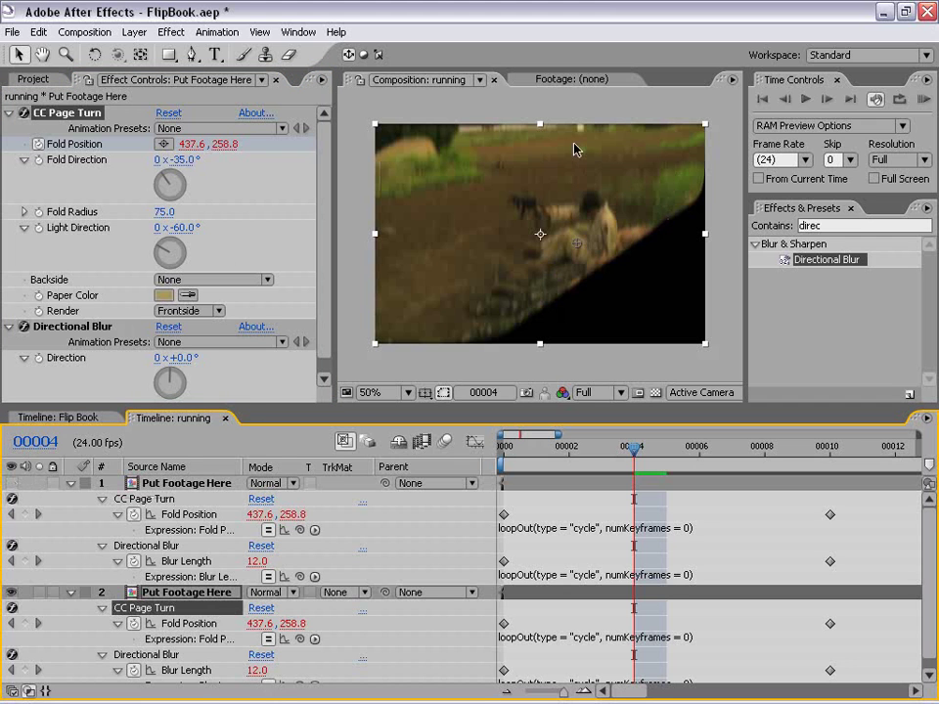
click(12, 483)
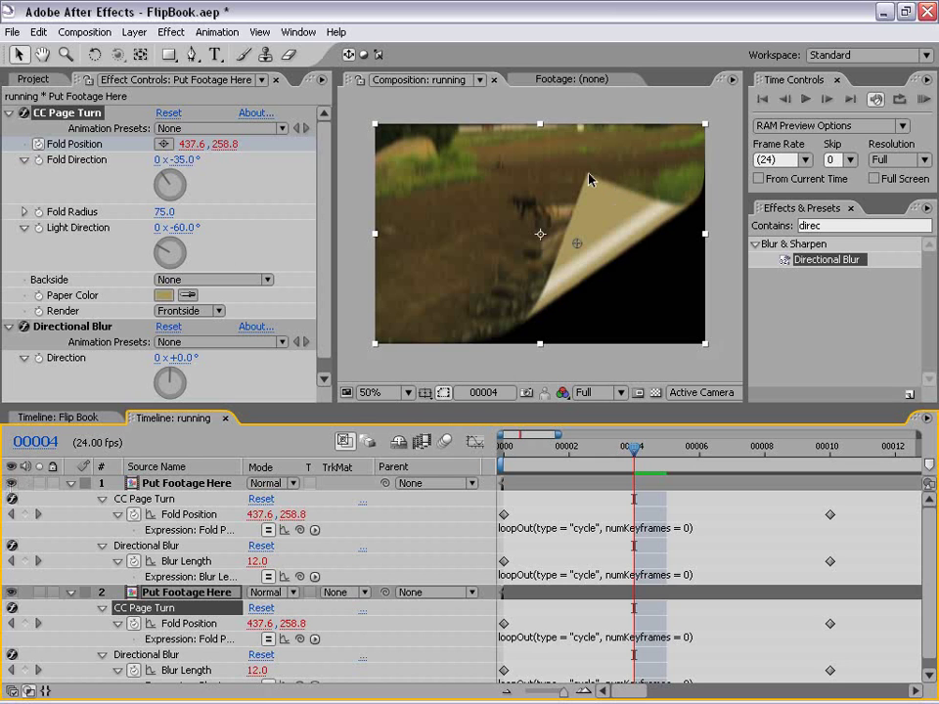
click(13, 593)
click(13, 593)
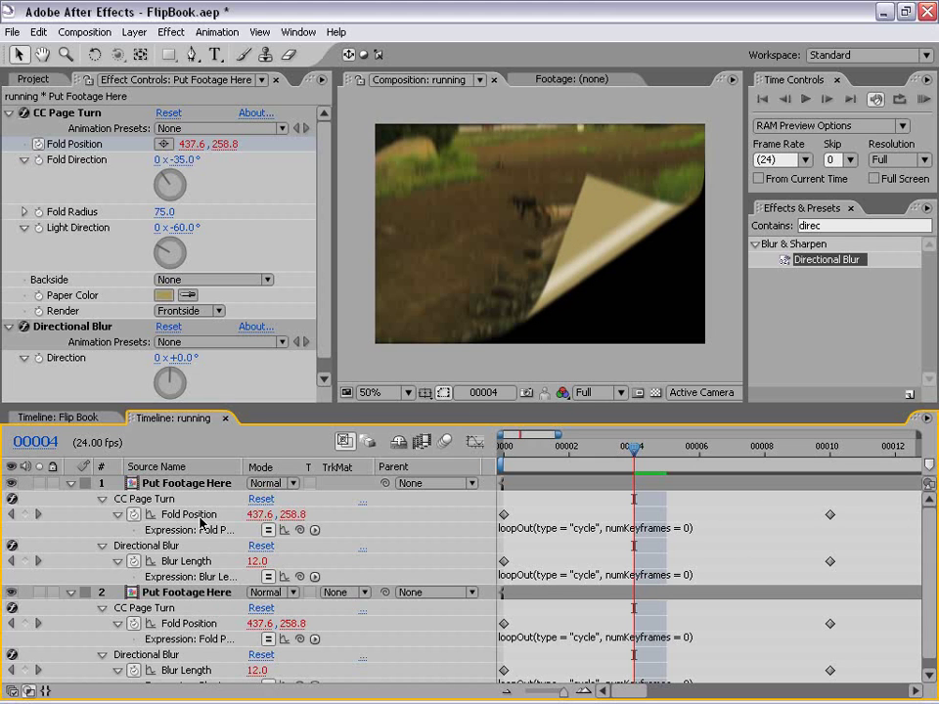
Find the Drop Shadow effect and apply it to the upper, backside-rendered Put Footage Here layer.
click(188, 485)
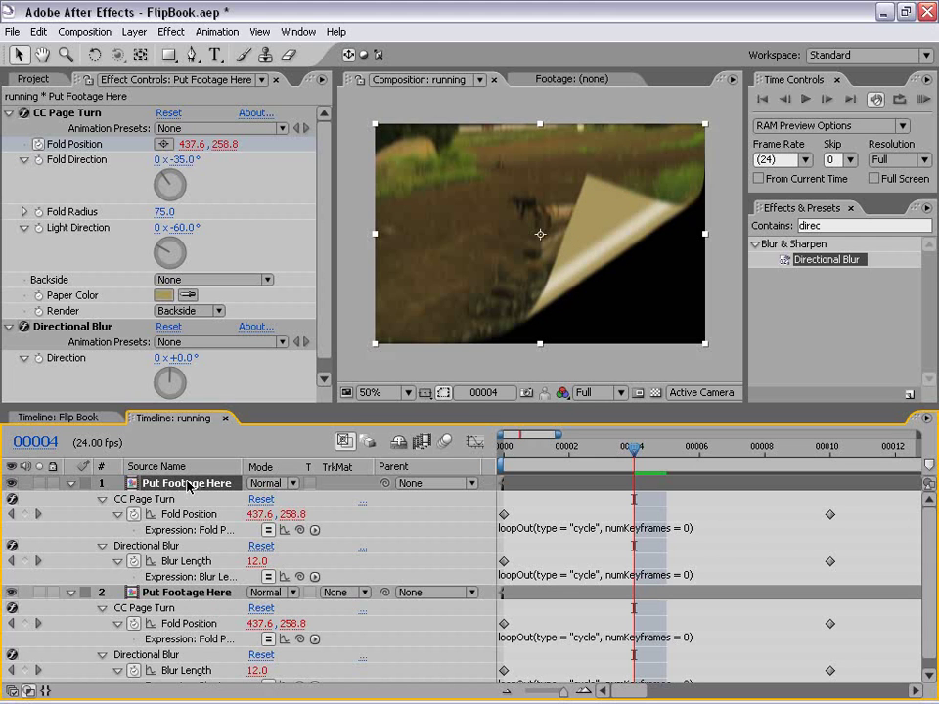
click(829, 226)
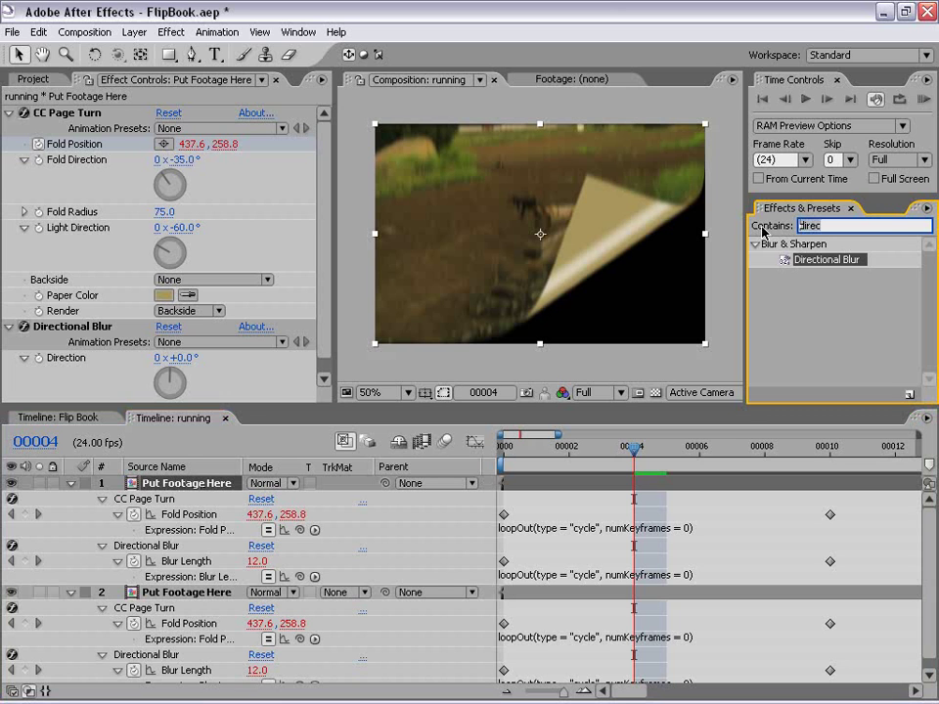
key(BackSpace)
text(drop)
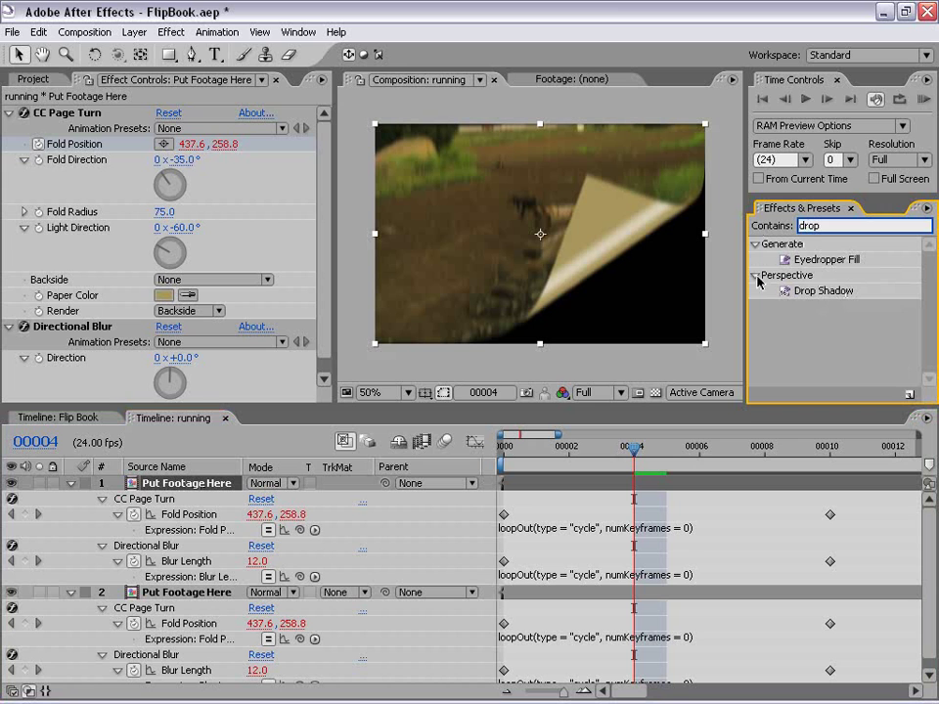
click(822, 292)
drag(824, 293, 646, 484)
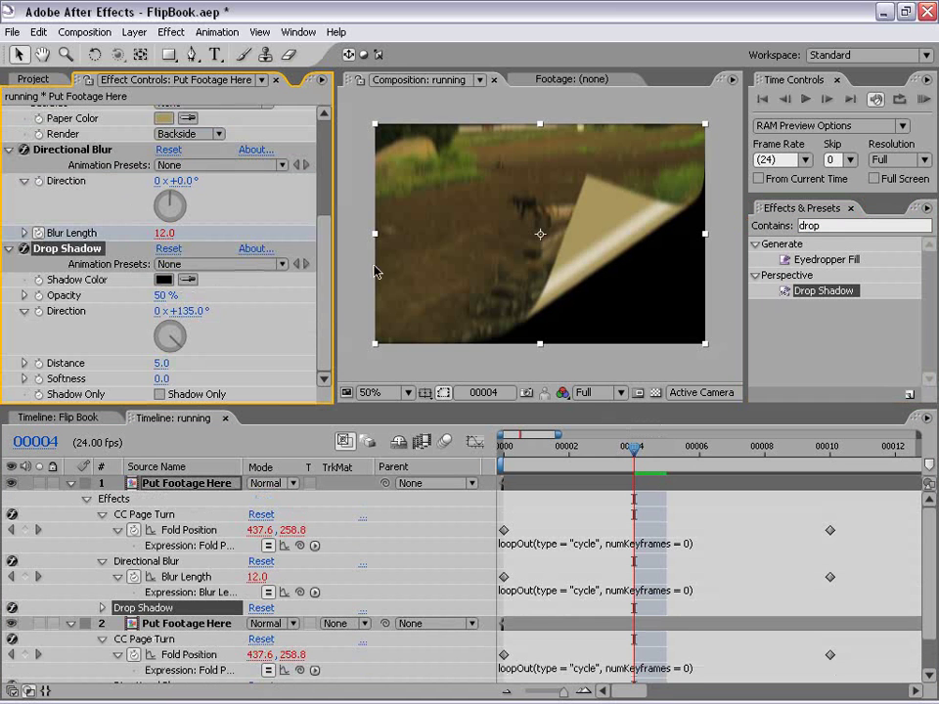
Set the upper layer's drop shadow direction to -35°, matching the page turn's fold direction.
drag(324, 311, 324, 255)
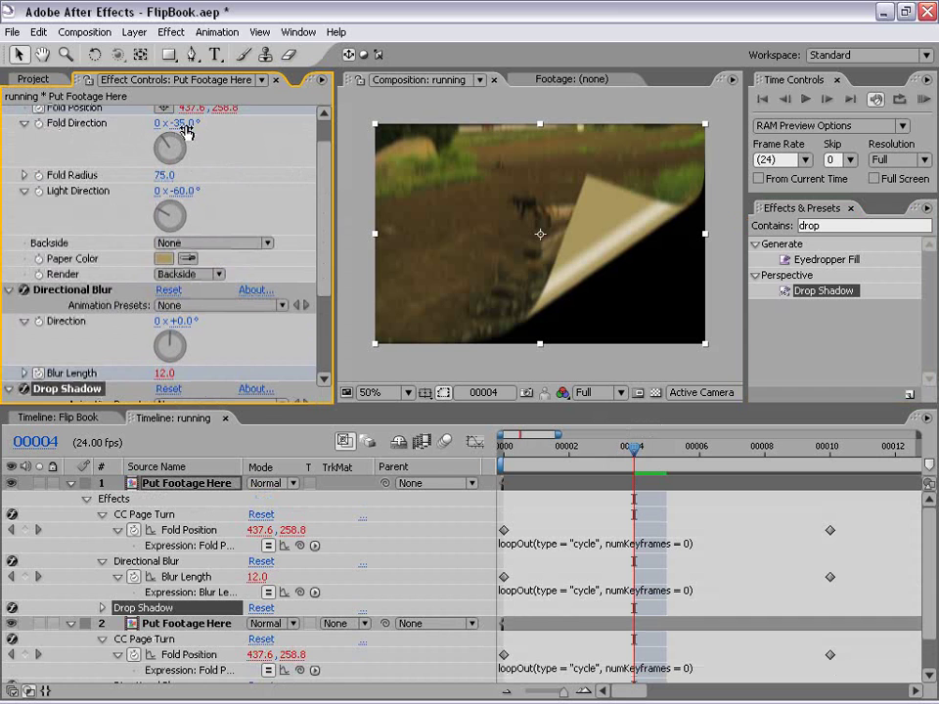
scroll(316, 209, down, 3)
scroll(316, 210, down, 2)
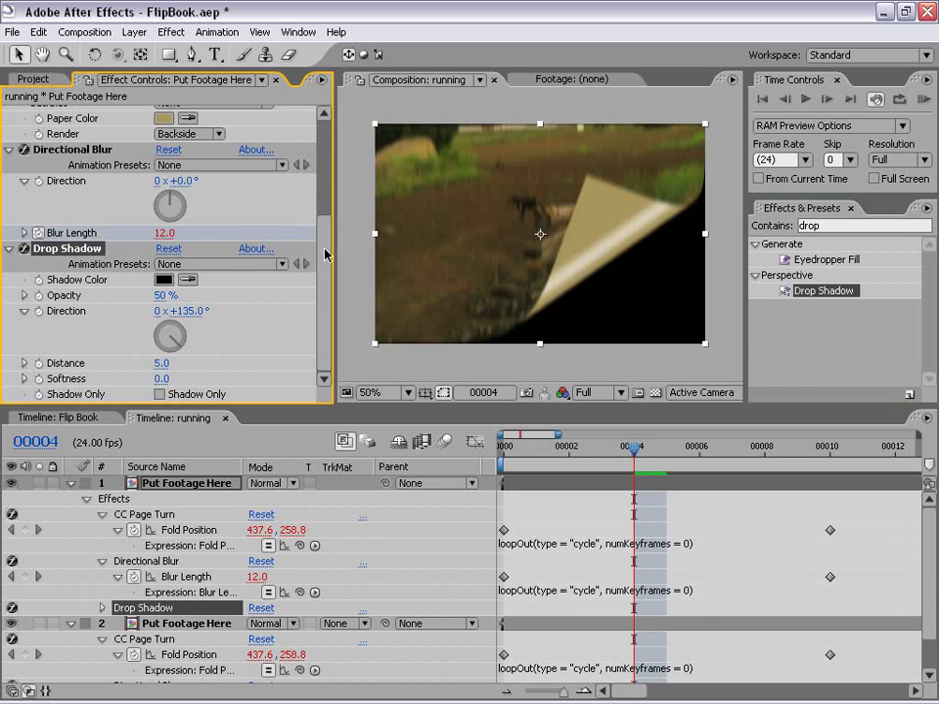
click(195, 311)
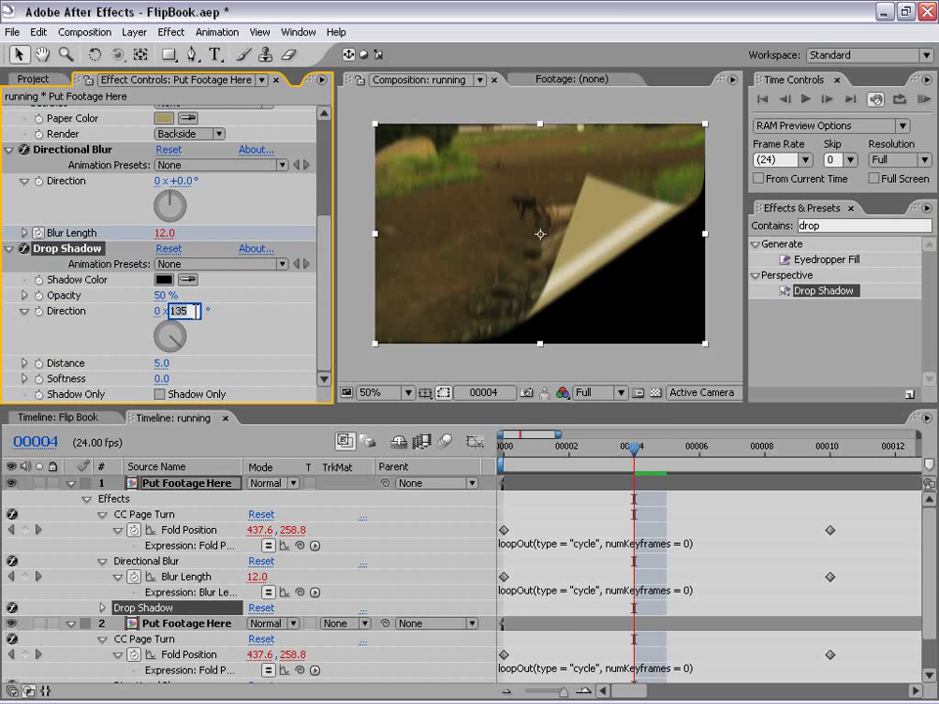
text(-)
key(Return)
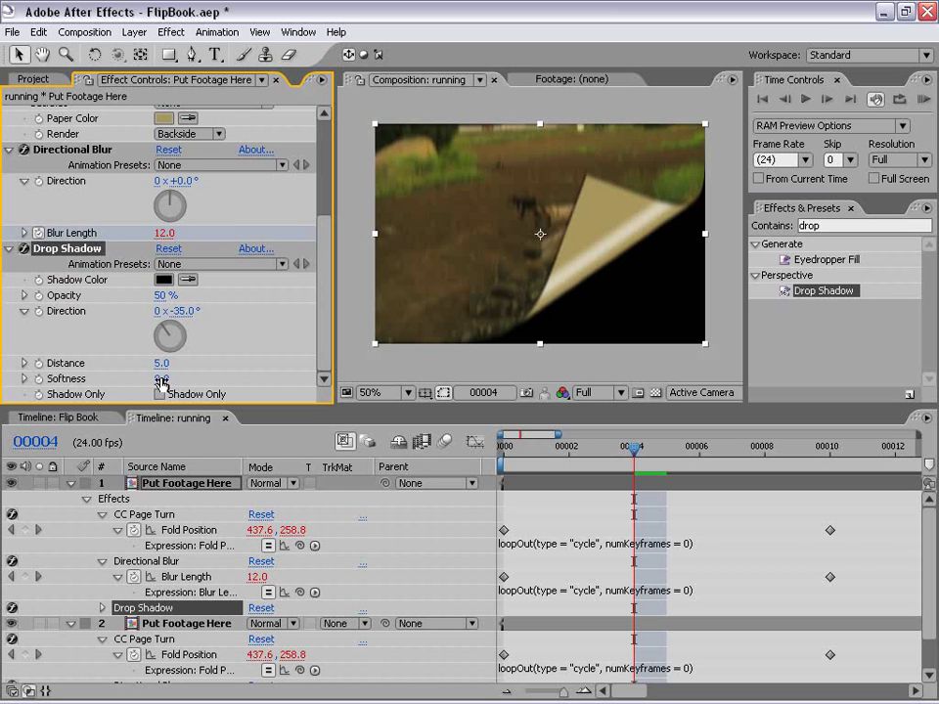
Set the upper layer's drop shadow softness to 88, distance to 25 and opacity to 70%.
drag(161, 383, 177, 379)
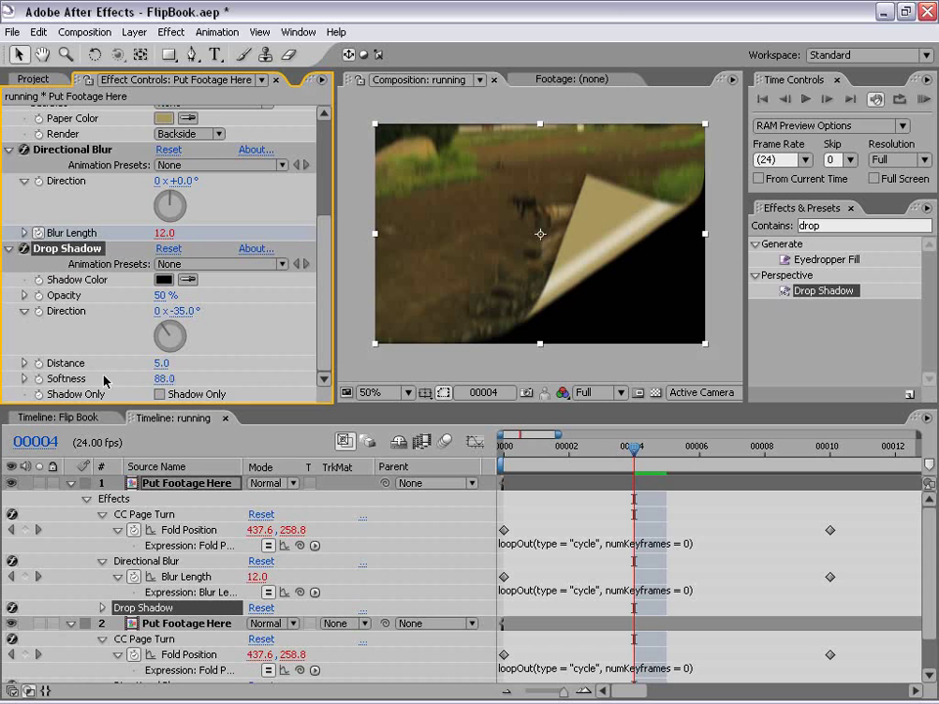
drag(162, 363, 181, 363)
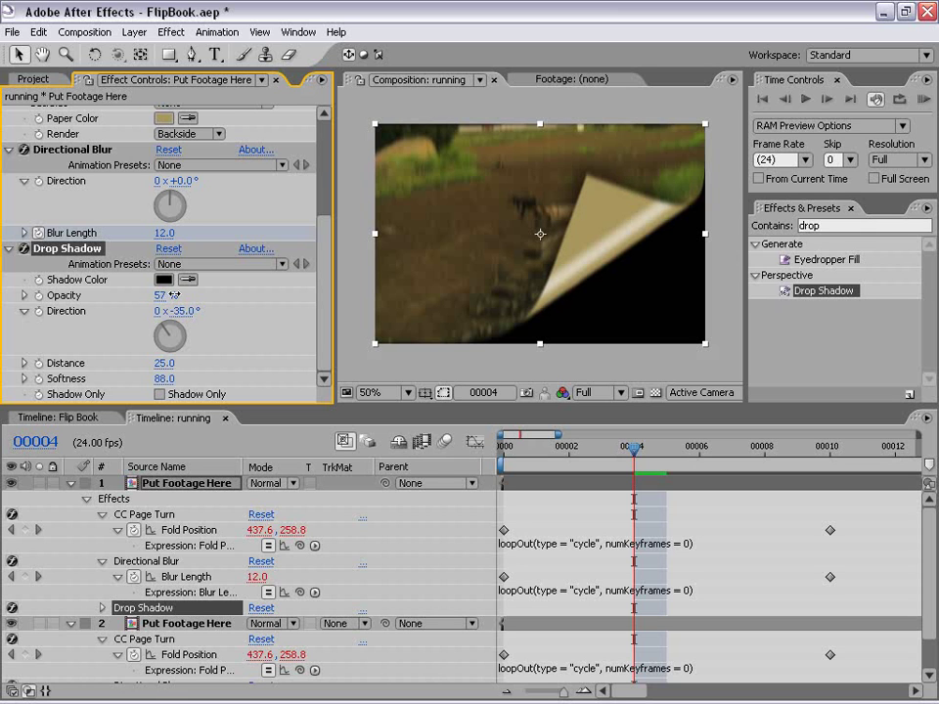
click(181, 294)
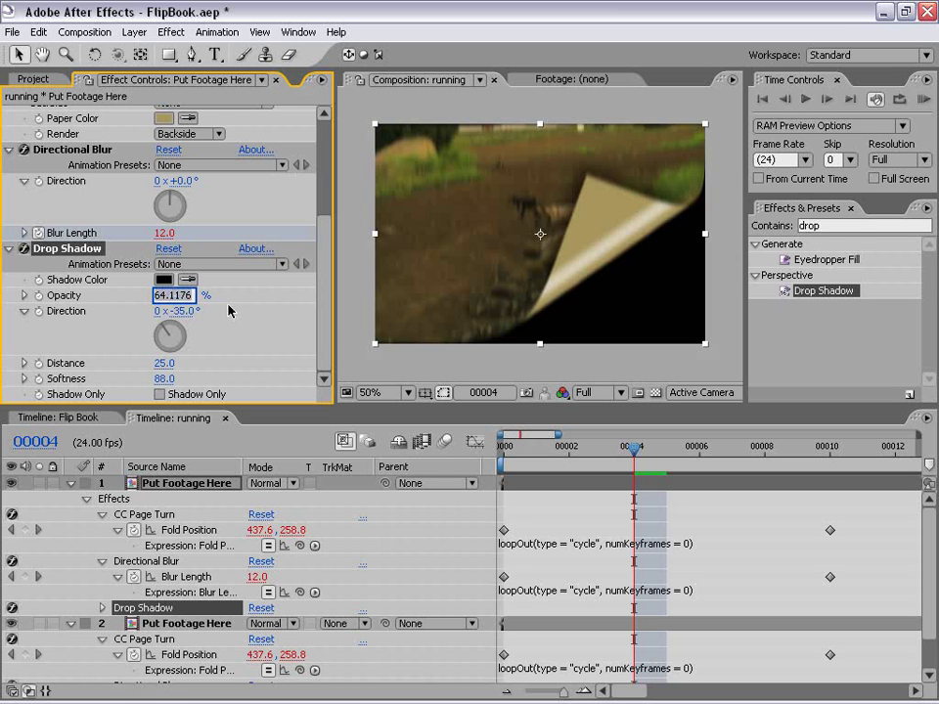
text(70)
key(Return)
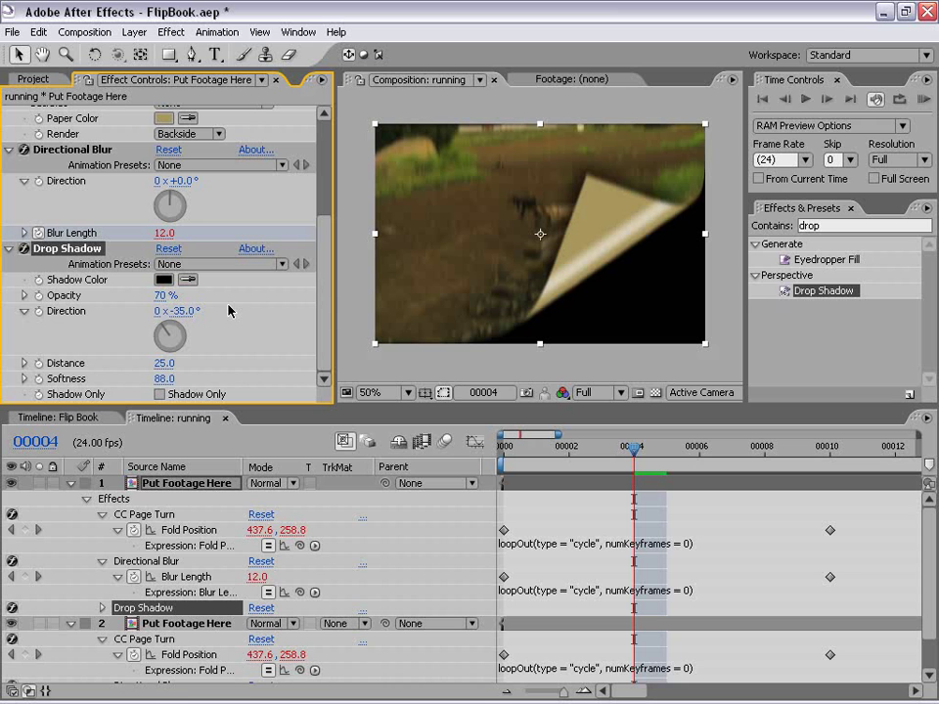
Collapse the upper layer's properties and turn on the transparency grid in the composition view.
click(674, 560)
click(69, 485)
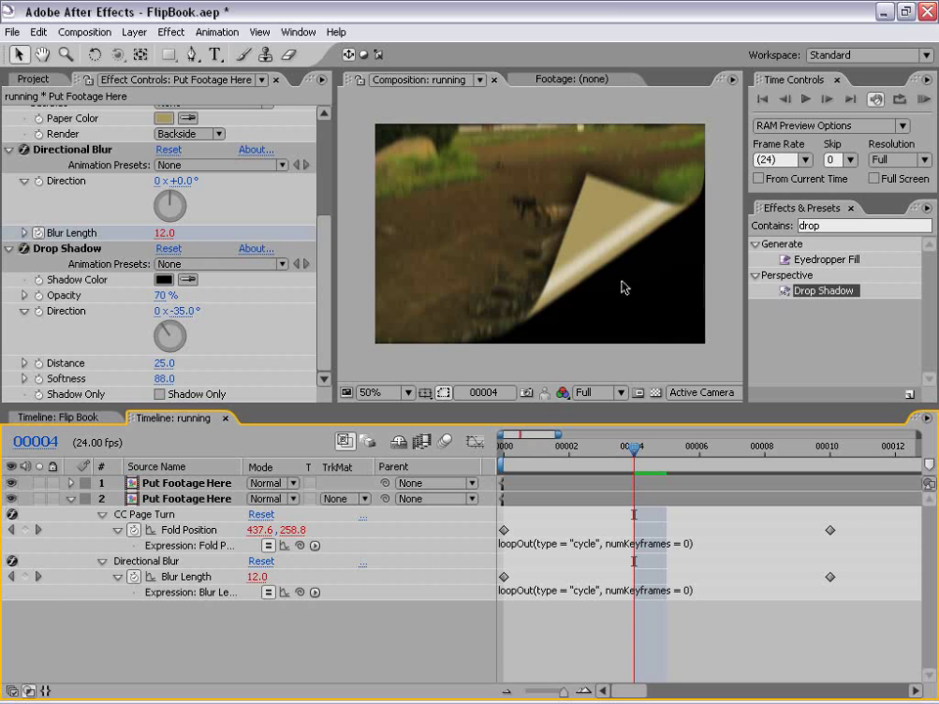
click(655, 393)
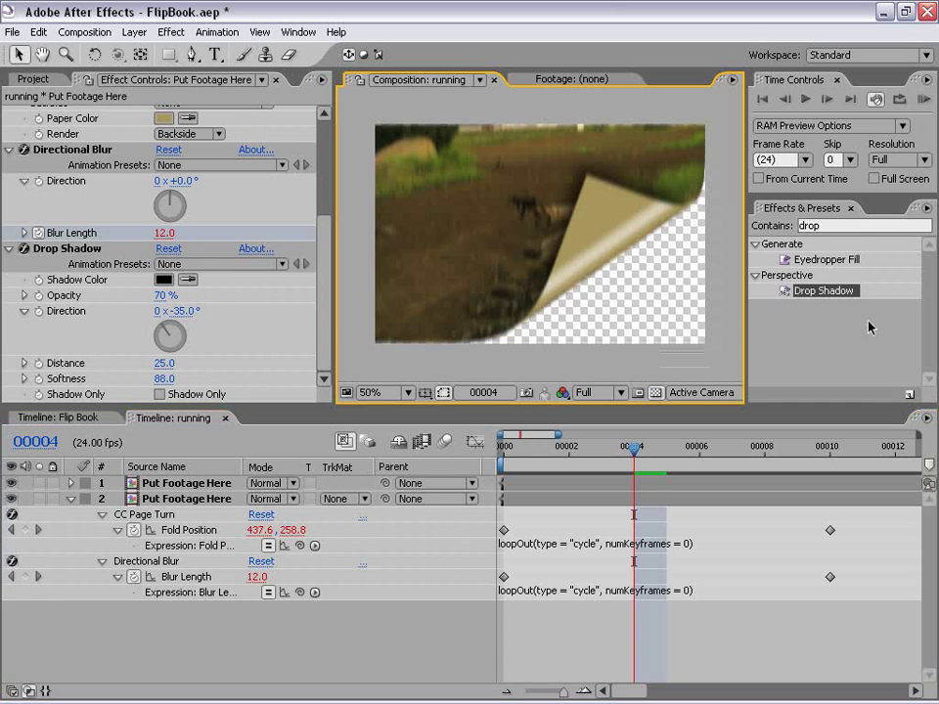
Apply the Drop Shadow effect to the lower, frontside-rendered Put Footage Here layer.
drag(828, 293, 643, 505)
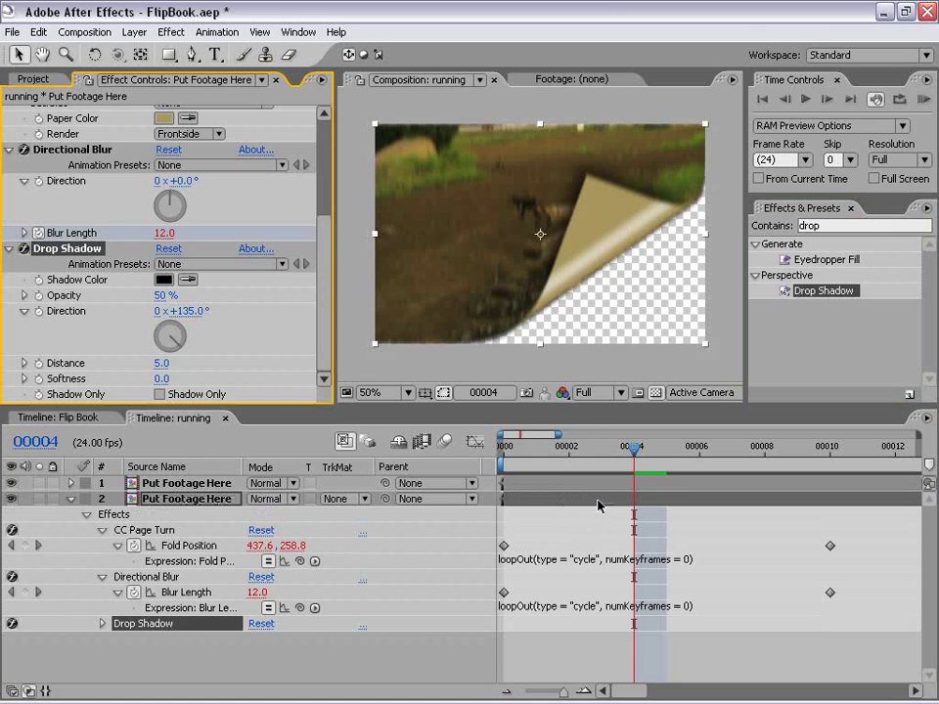
click(598, 505)
click(317, 246)
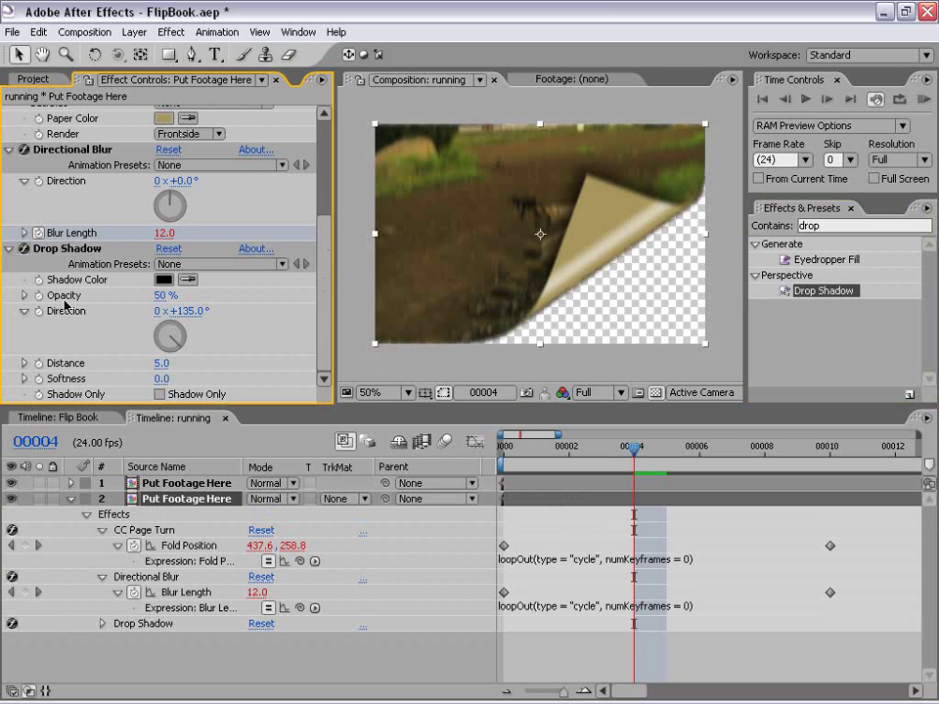
Set the lower layer's drop shadow distance to 11, opacity to 58% and softness to 32, and collapse the layer.
mouse_move(160, 363)
mouse_down()
mouse_move(173, 363)
mouse_move(164, 363)
mouse_up()
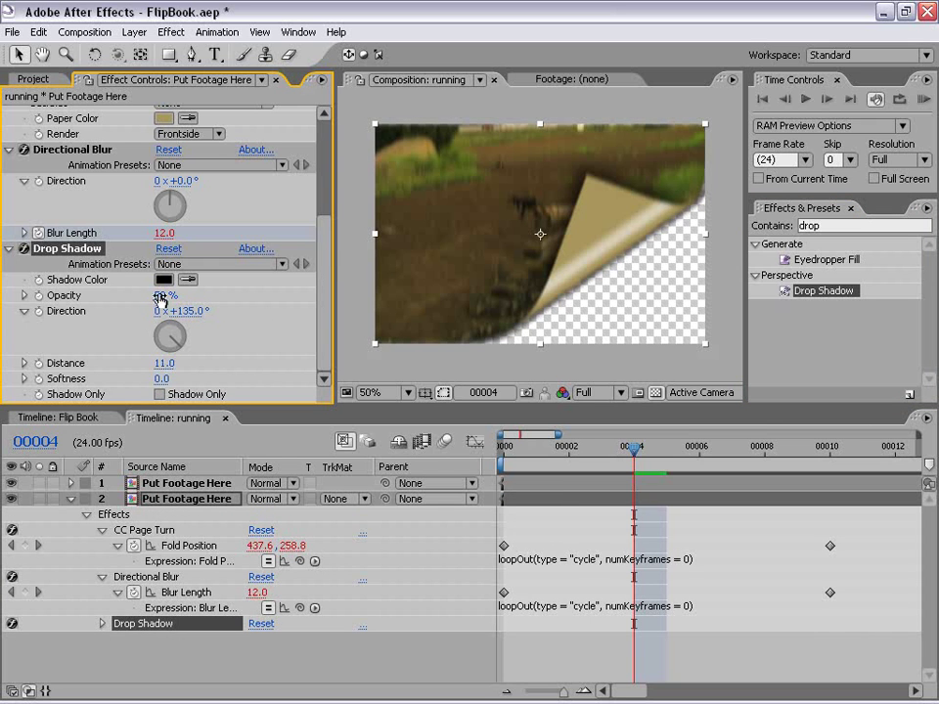
drag(161, 296, 173, 296)
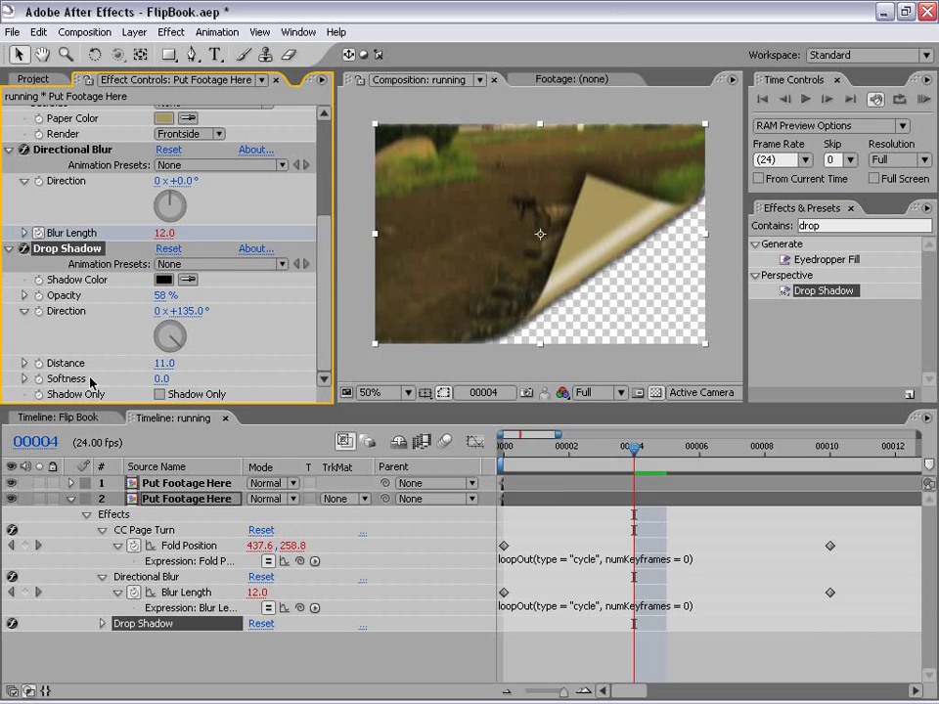
drag(162, 382, 193, 376)
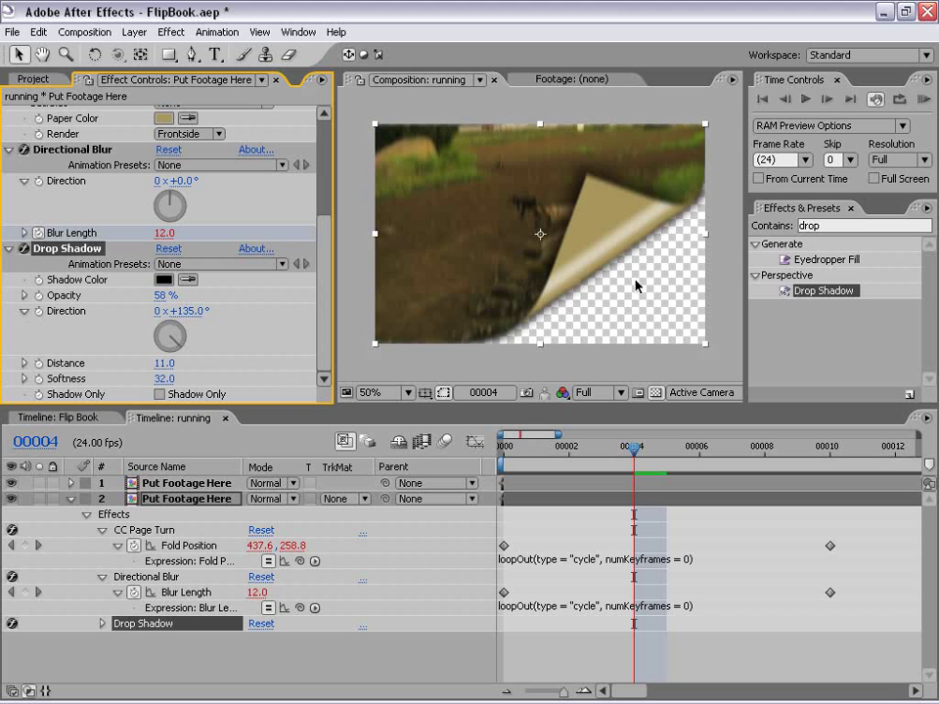
click(70, 499)
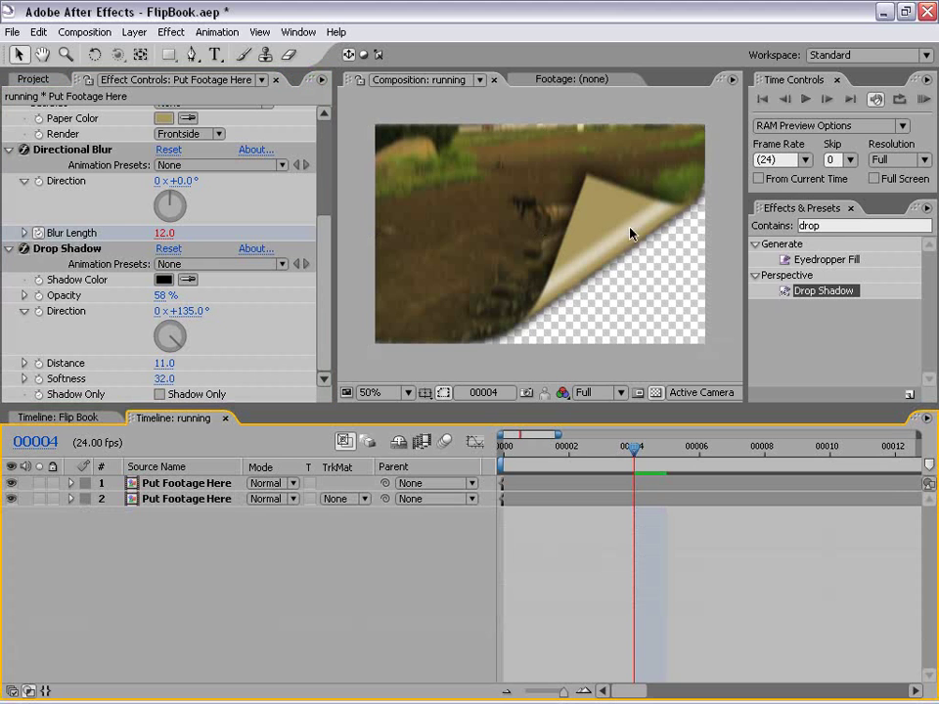
Reveal both layers' keyframes, move all the ending Fold Position and Blur Length keyframes to frame 1, and check frames 0 to 2.
click(600, 485)
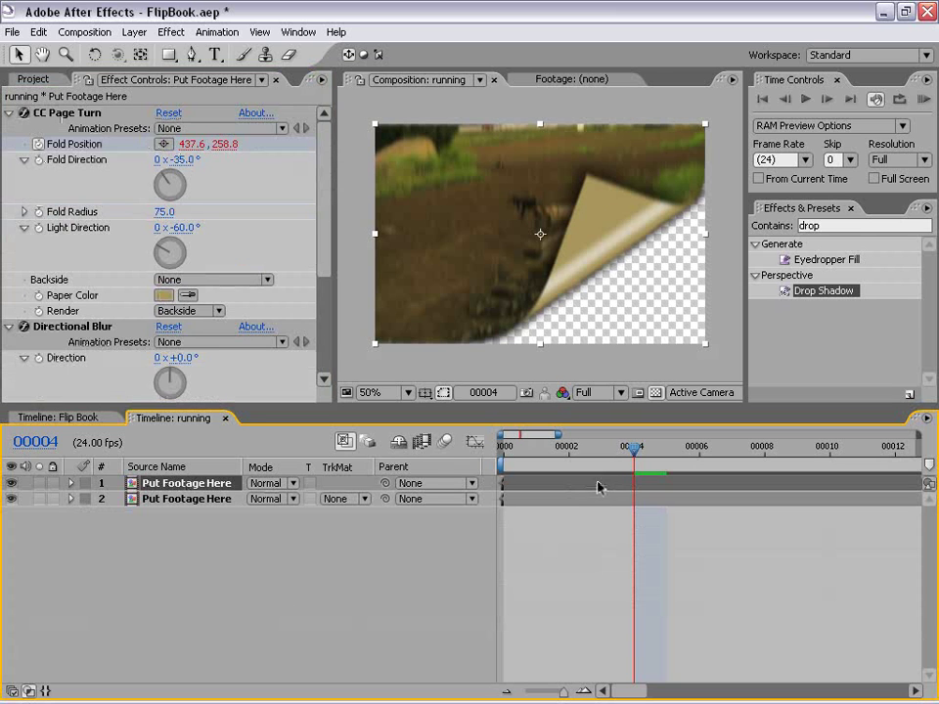
shift+click(580, 500)
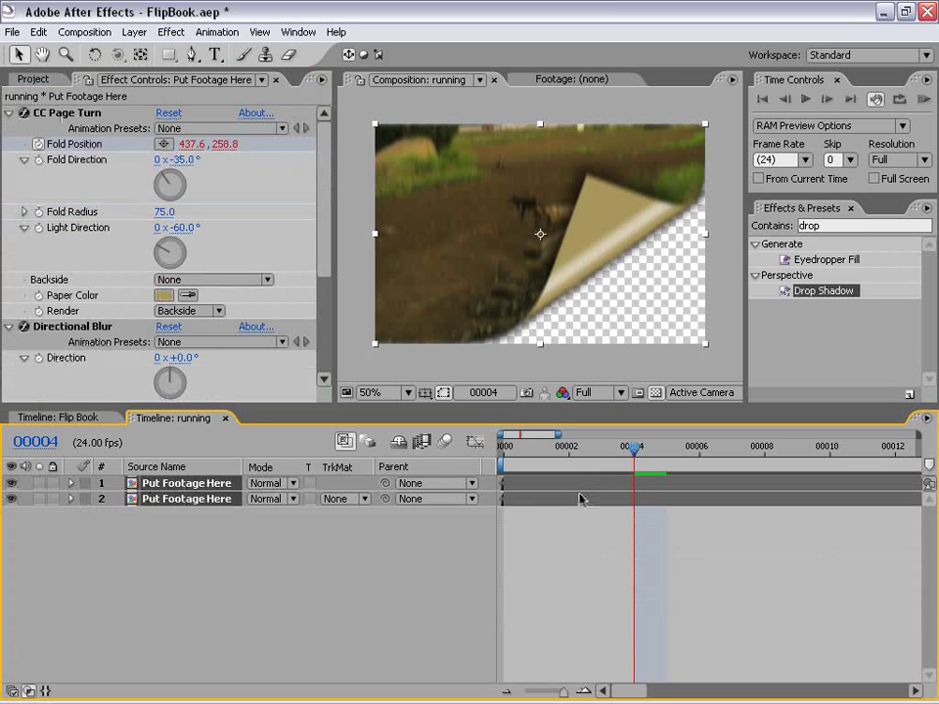
key(u)
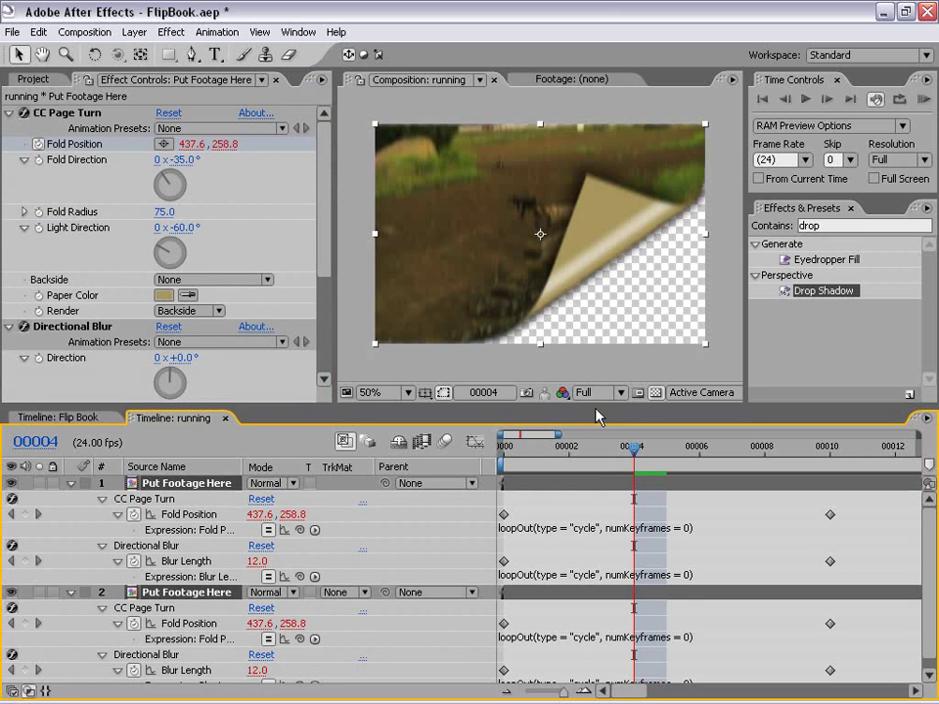
drag(598, 410, 598, 342)
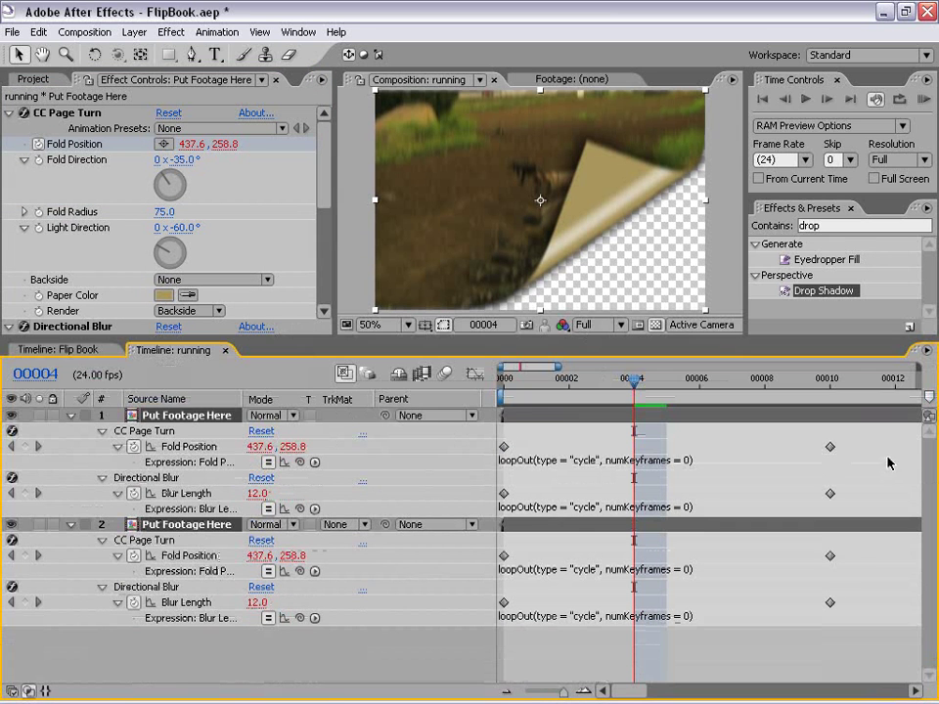
drag(871, 431, 537, 603)
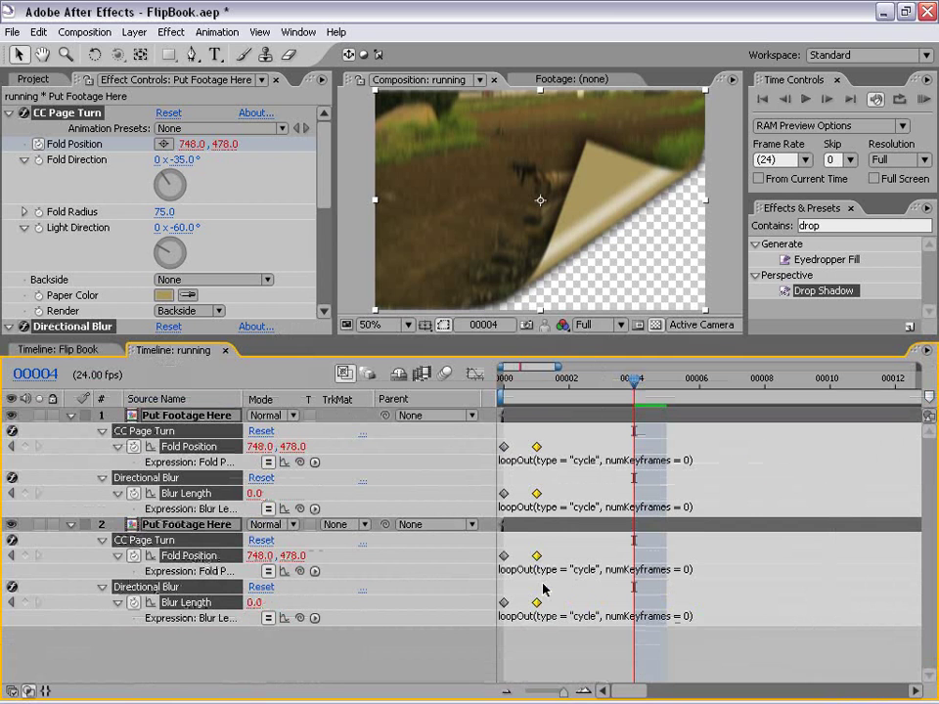
click(504, 380)
click(538, 382)
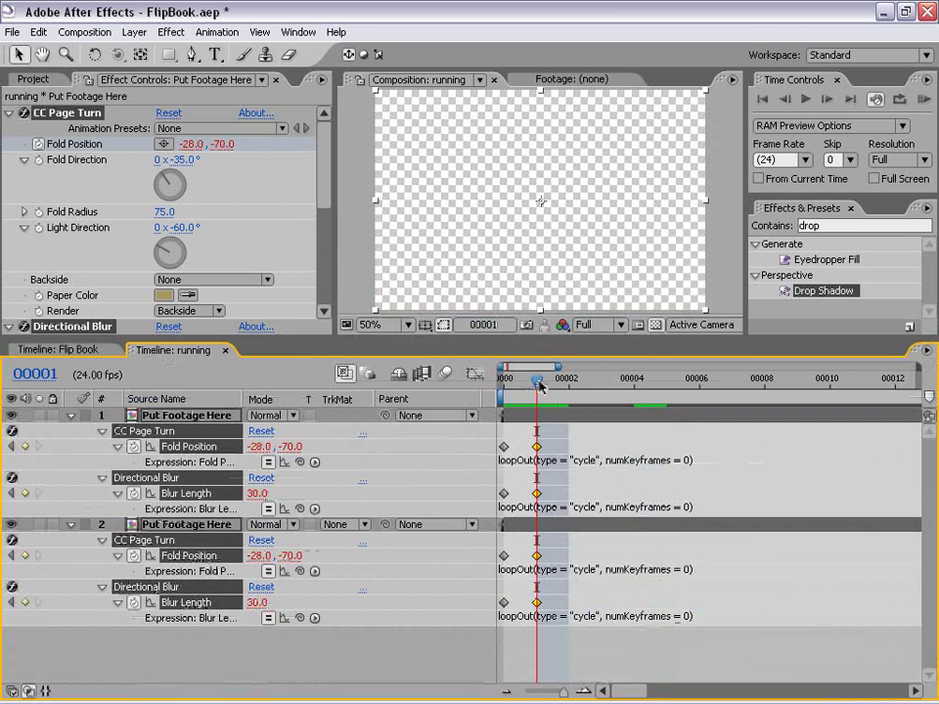
click(569, 382)
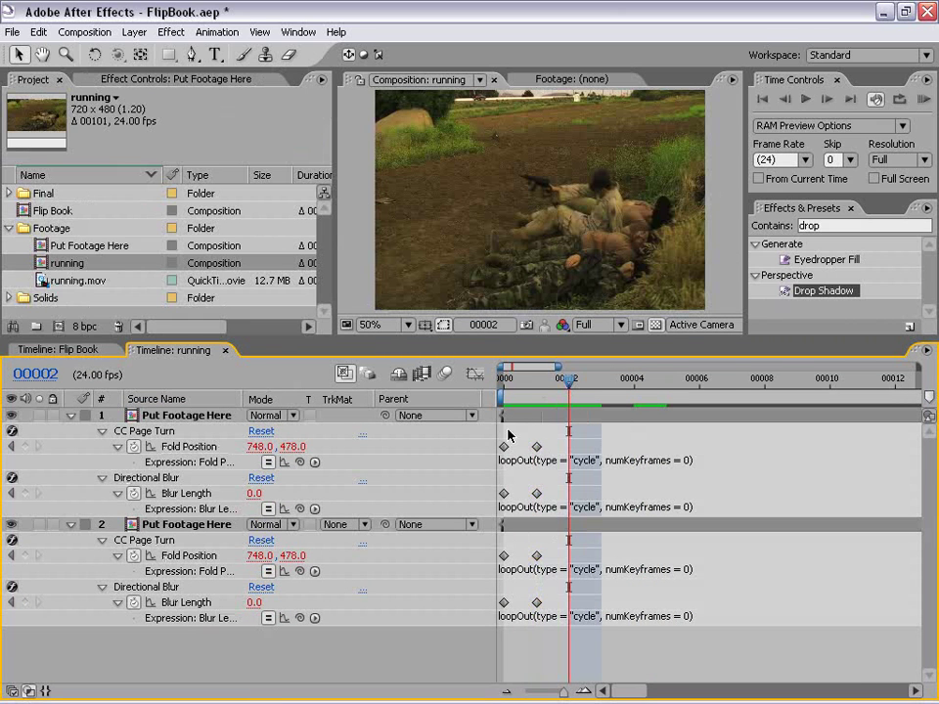
Check that the display style in the project settings is set to Frames.
click(13, 31)
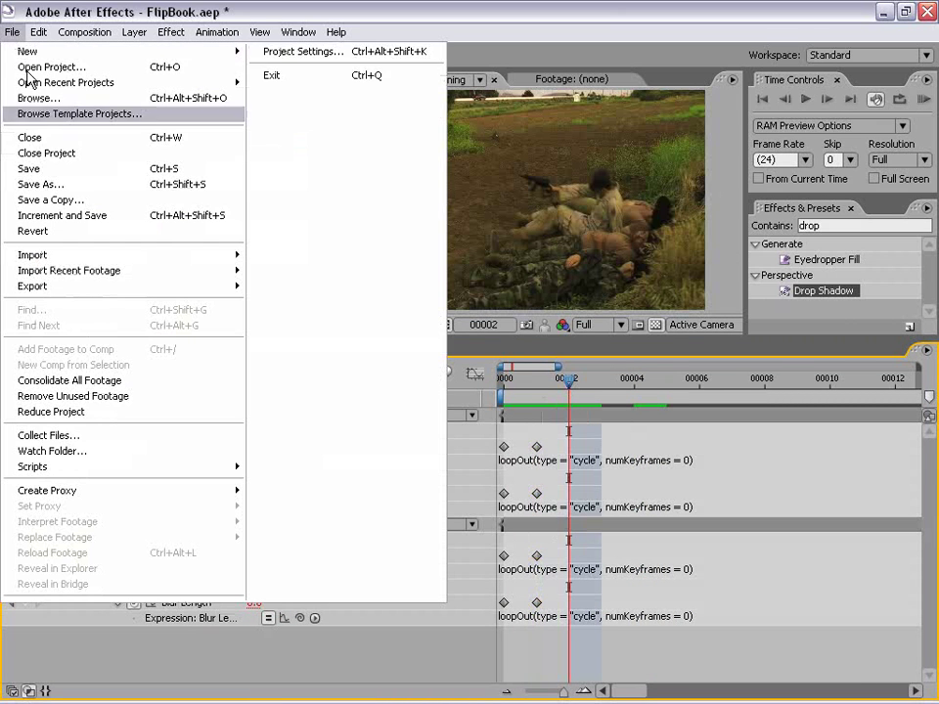
click(308, 51)
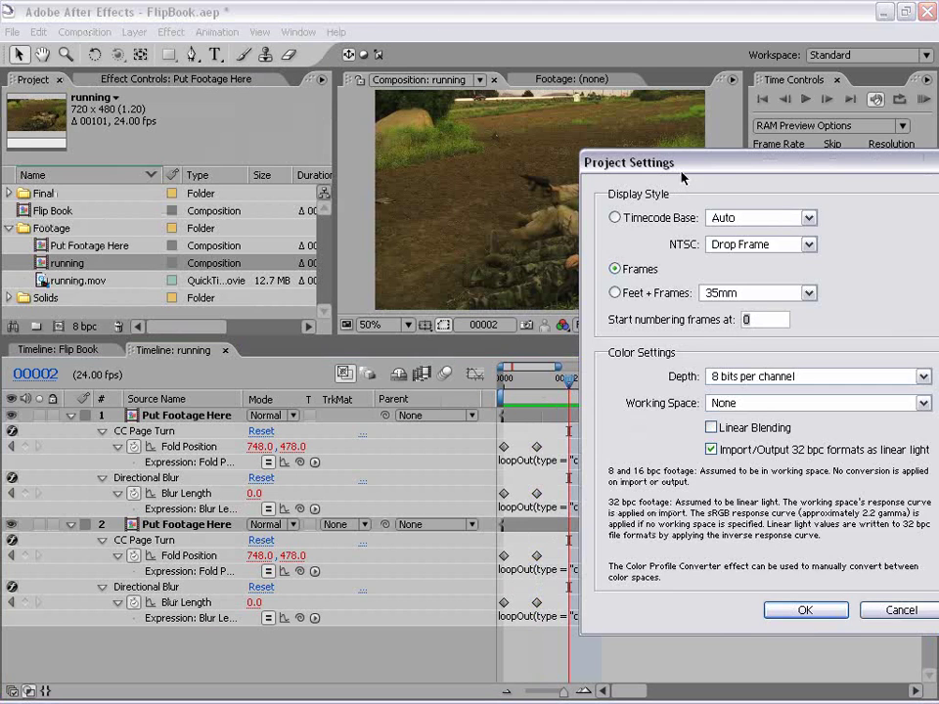
drag(682, 177, 455, 170)
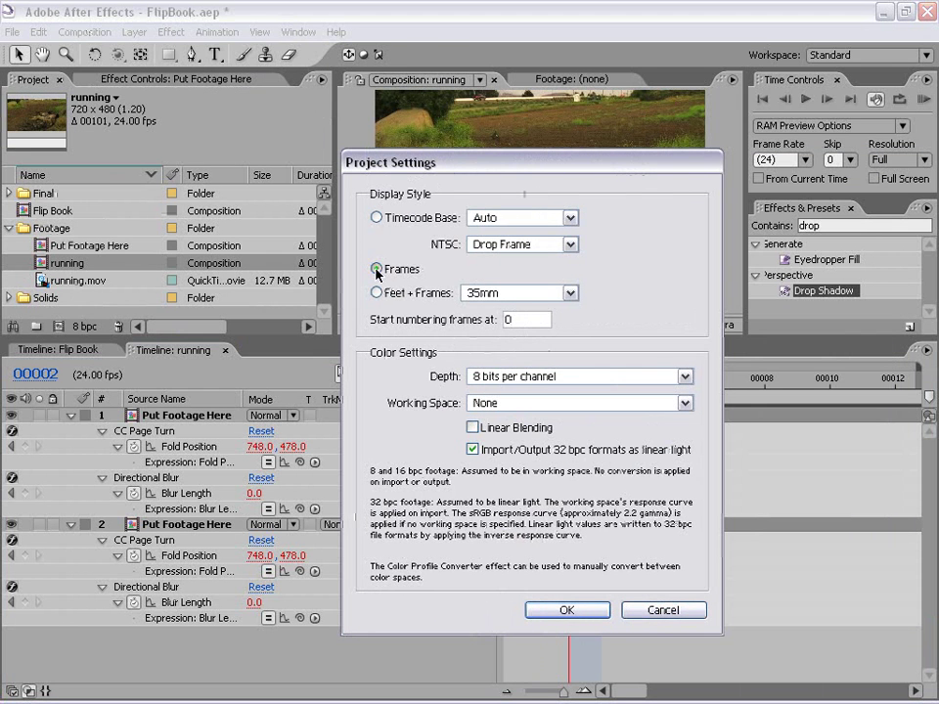
click(565, 612)
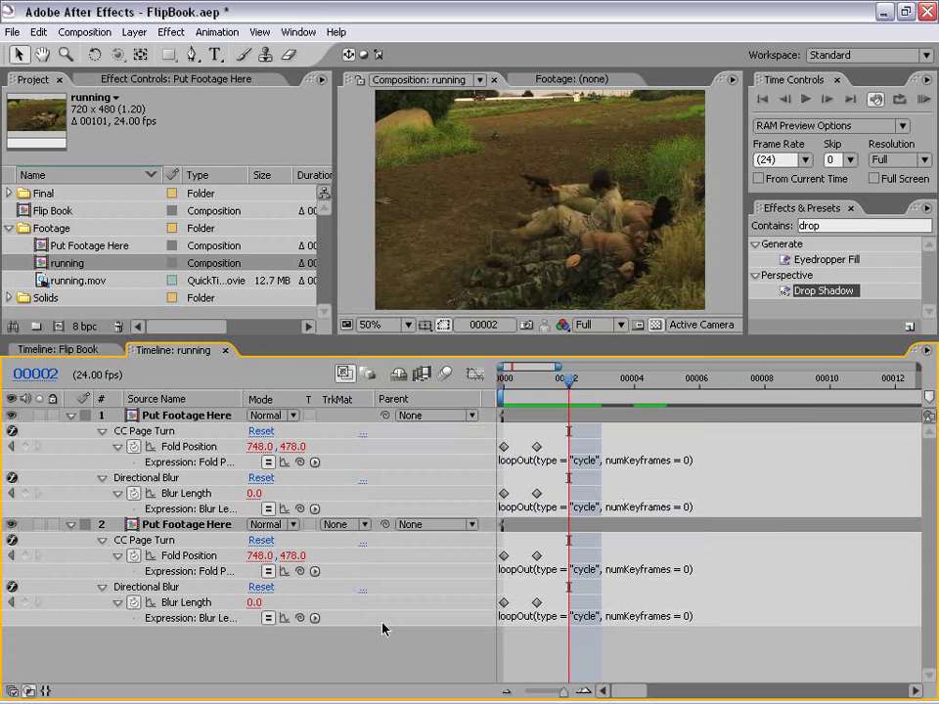
Collapse the properties of both Put Footage Here layers and reduce the height of the timeline area.
click(71, 415)
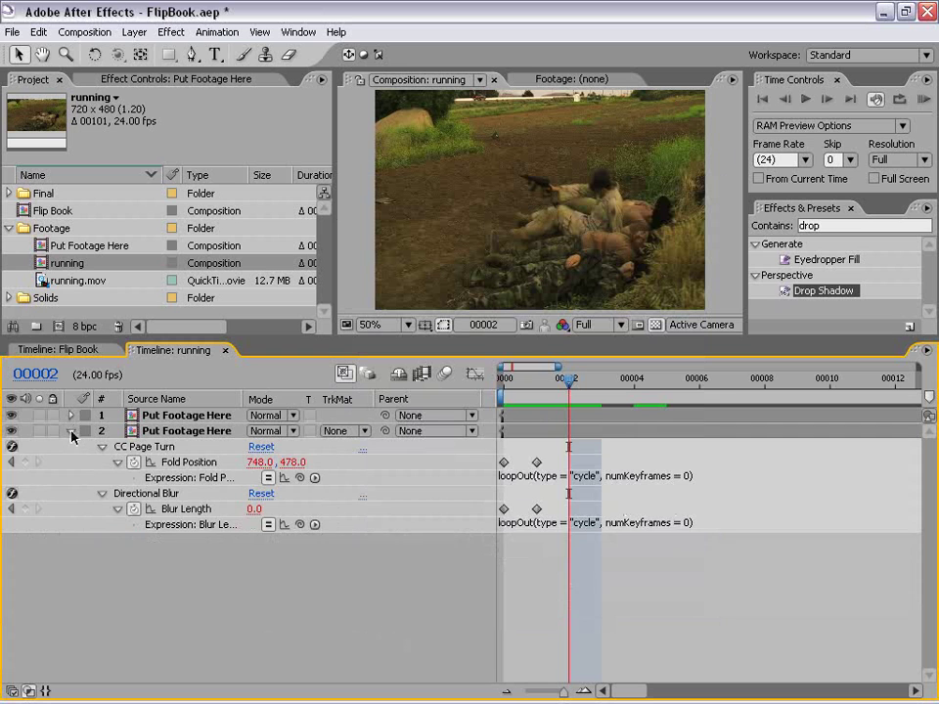
click(70, 430)
drag(142, 338, 142, 421)
click(77, 352)
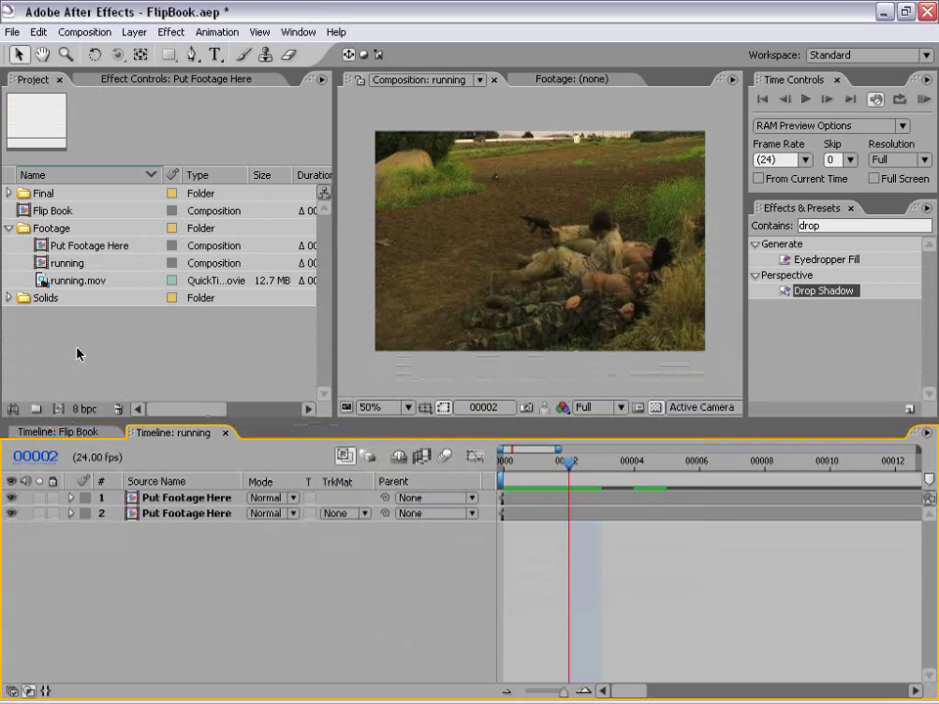
click(203, 438)
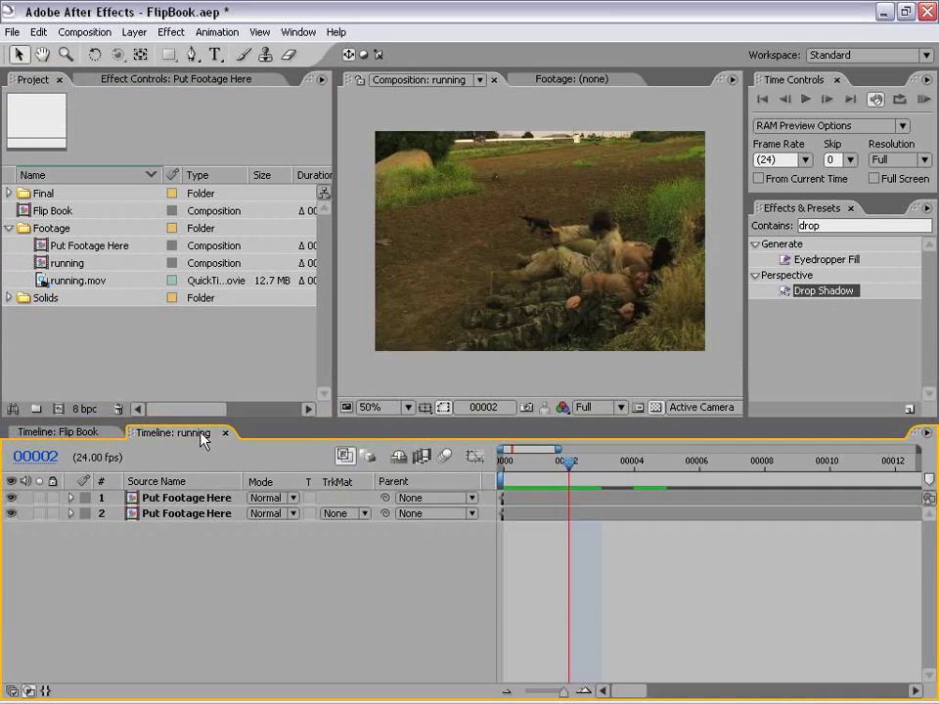
Rename the running composition as First.
click(67, 266)
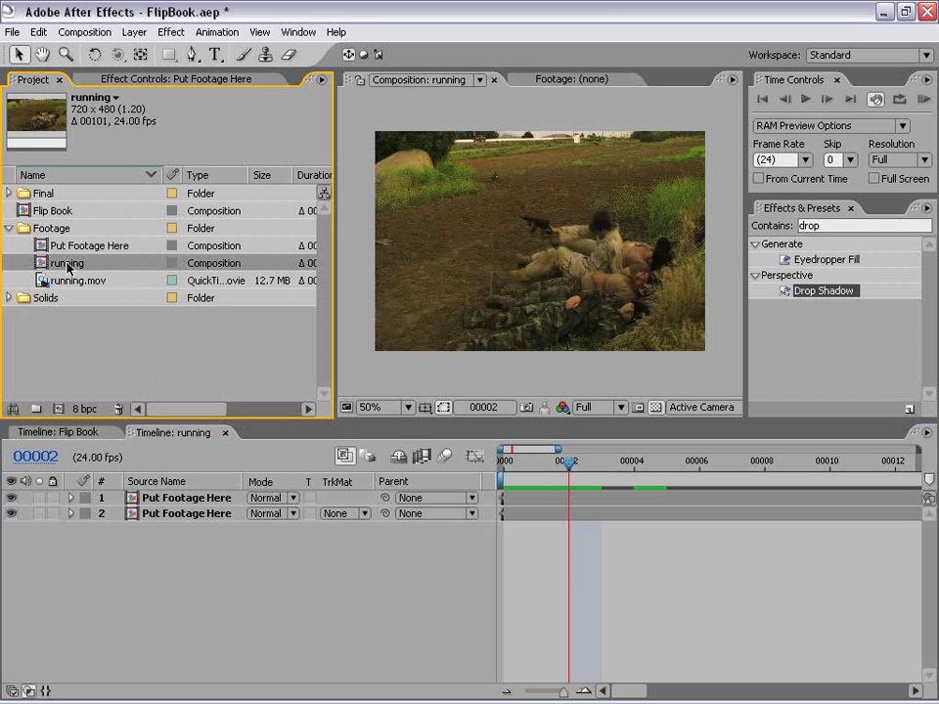
key(Return)
text(Fir)
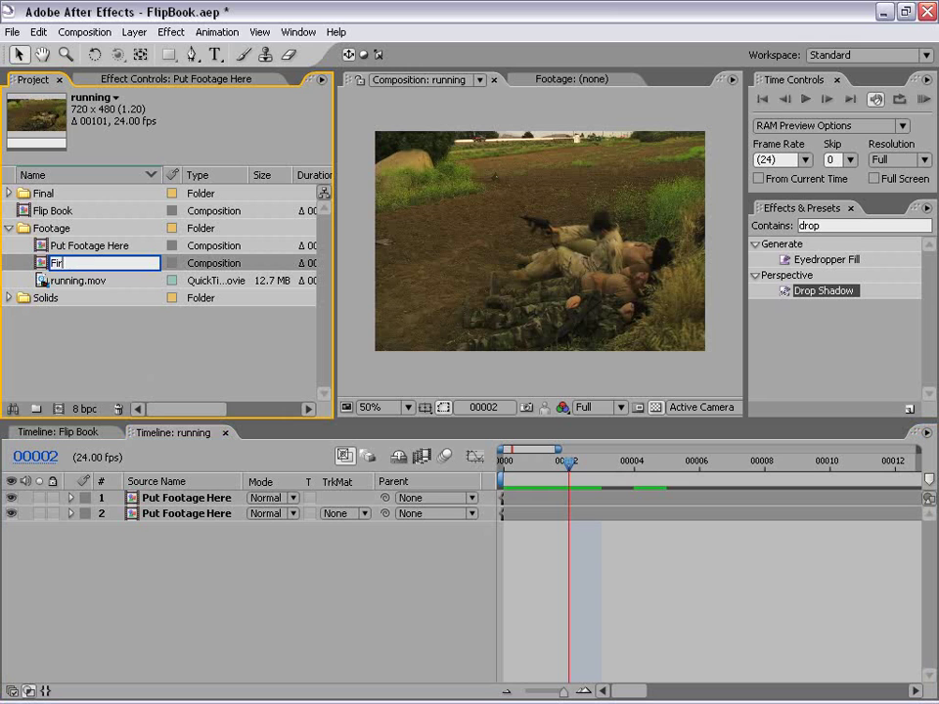
text(st)
key(Return)
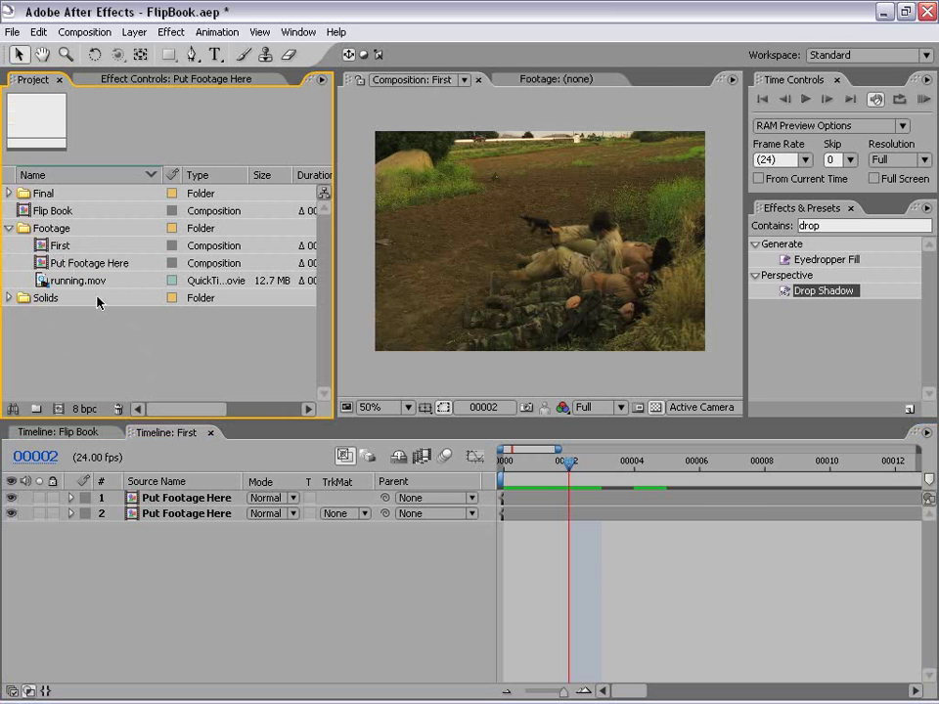
Create a new composition from the First composition.
click(45, 251)
drag(42, 246, 60, 410)
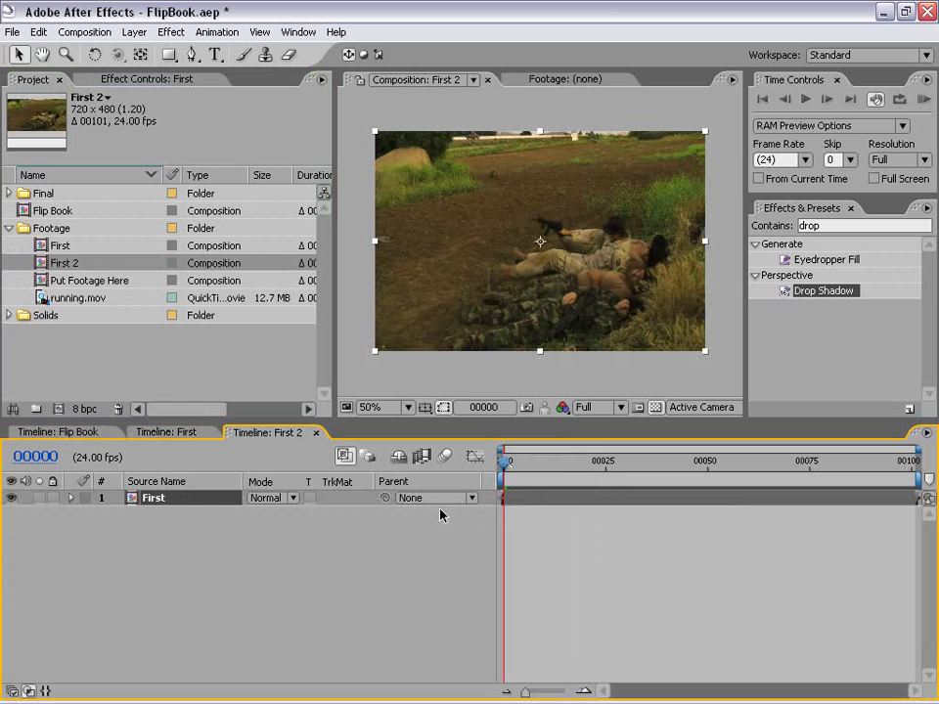
click(567, 549)
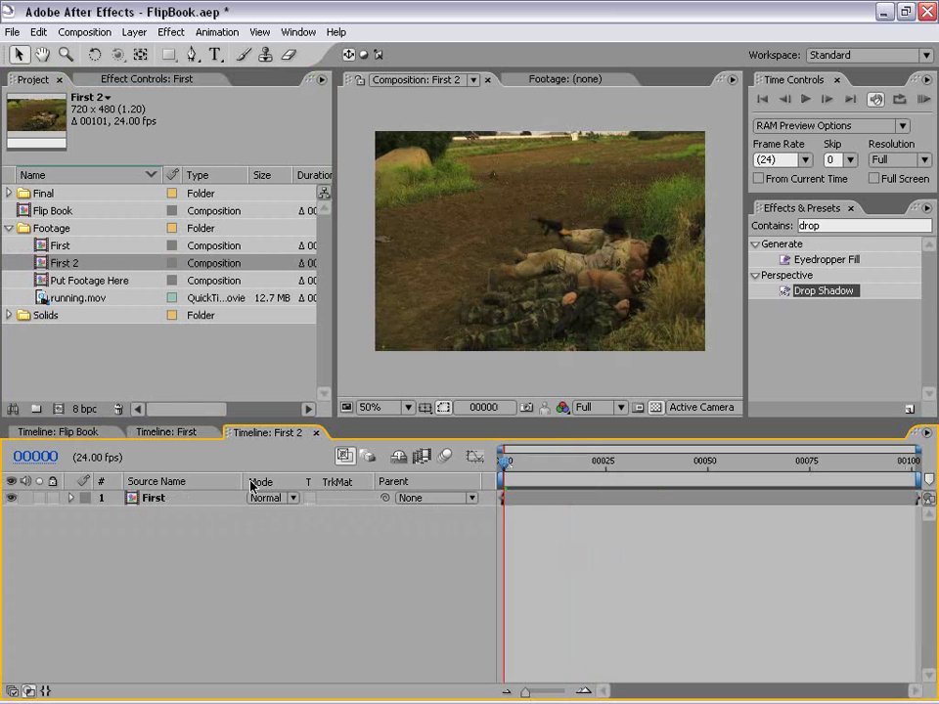
Copy the lower Put Footage Here layer from First, paste it above the First layer in First 2, and label it Gold.
click(191, 441)
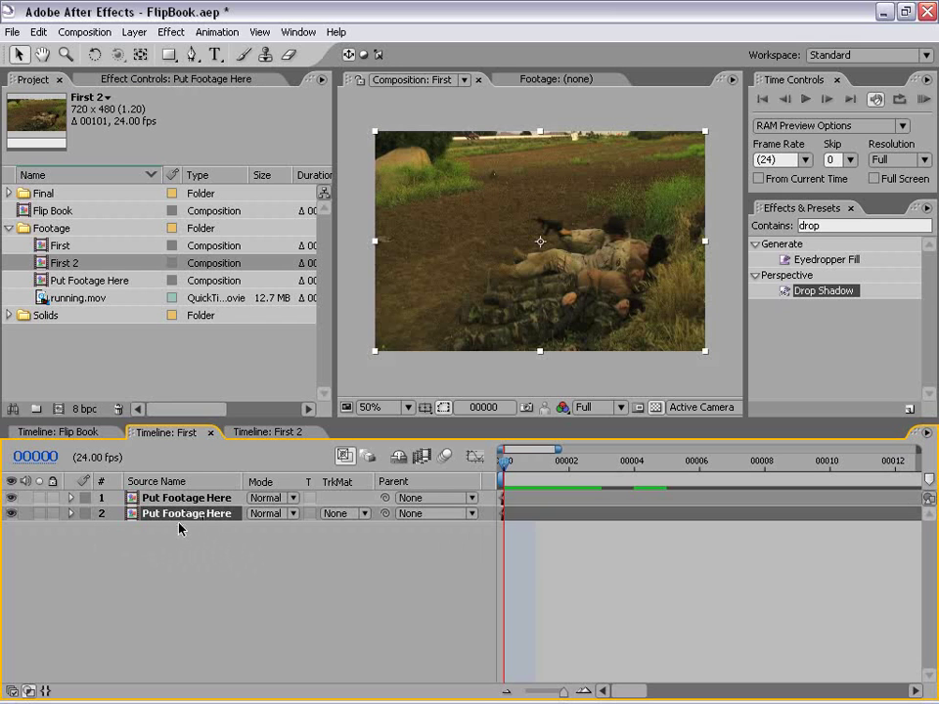
click(38, 33)
click(51, 119)
click(273, 437)
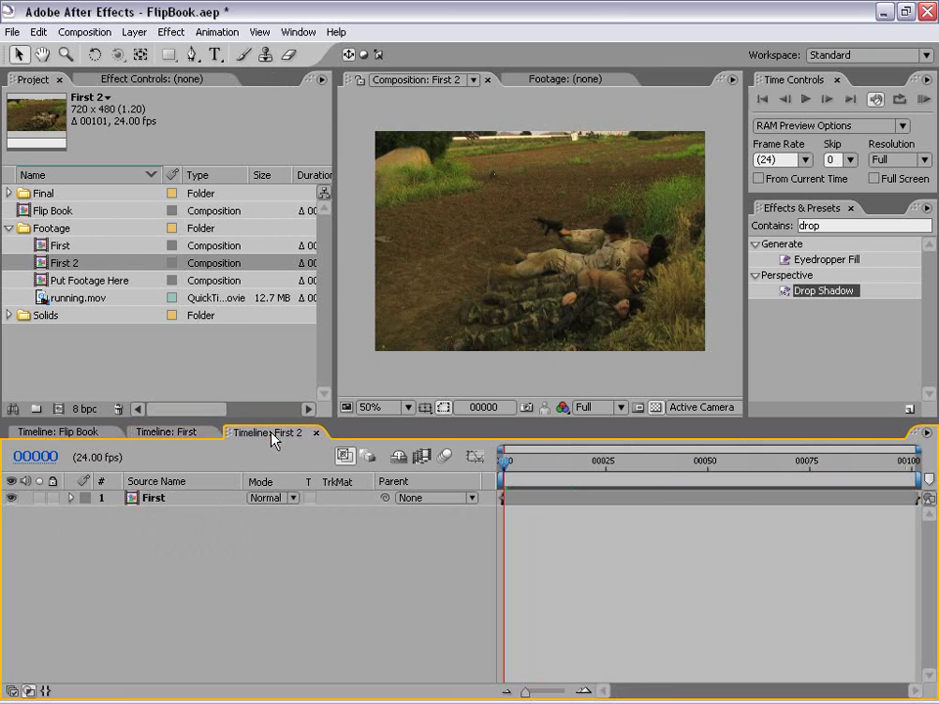
click(38, 31)
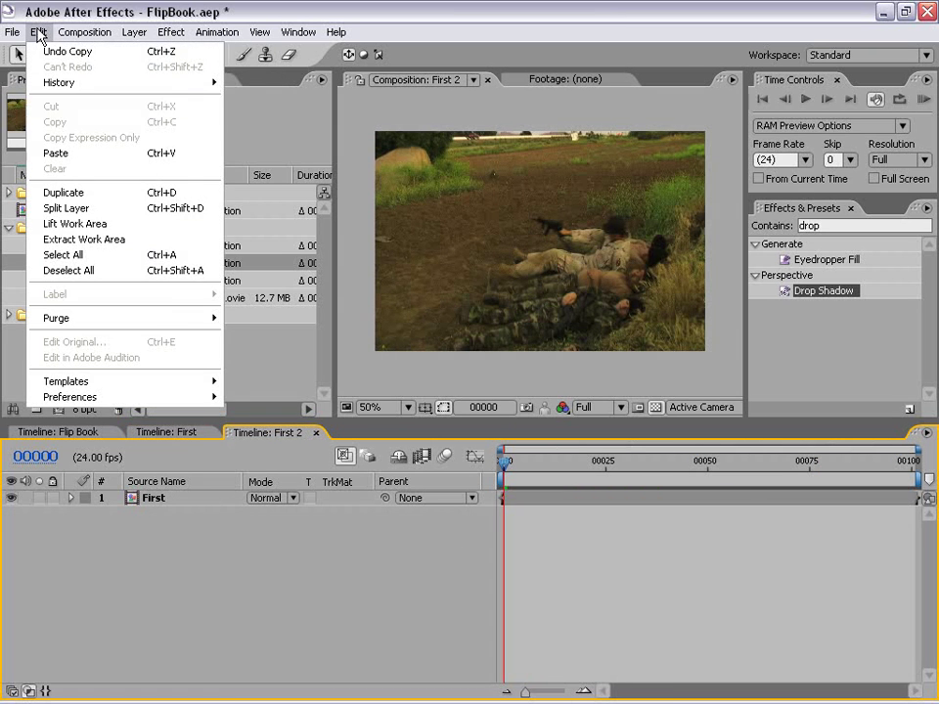
click(55, 155)
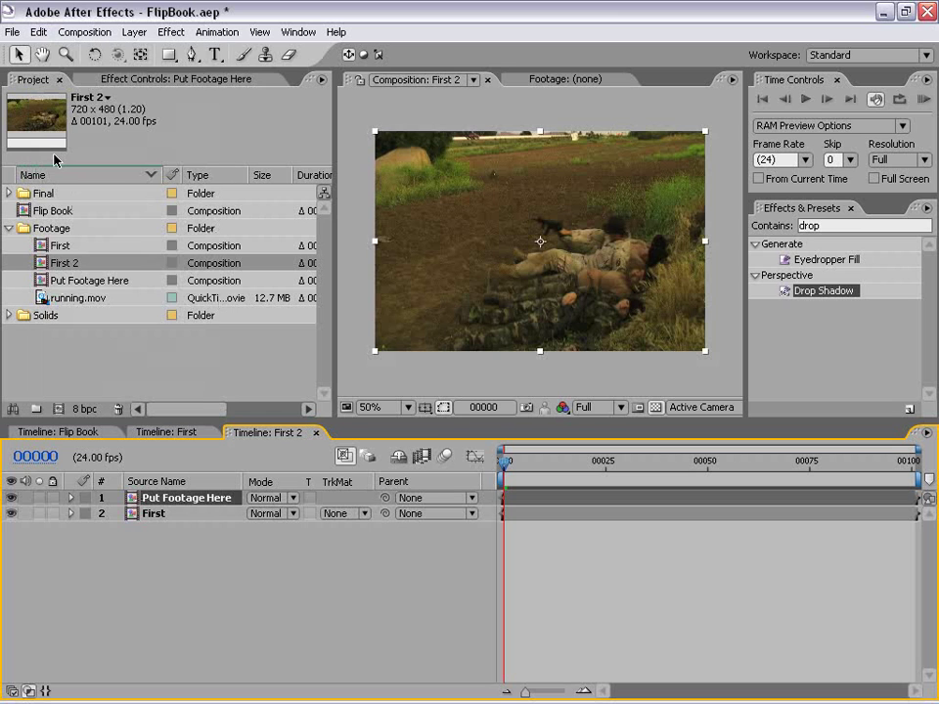
click(86, 513)
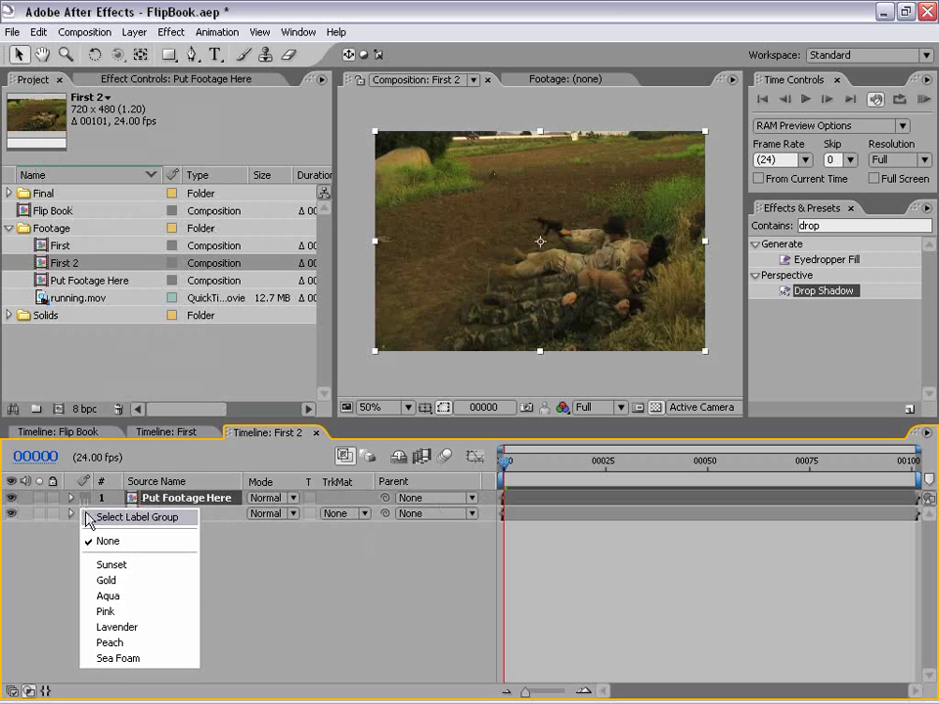
click(105, 580)
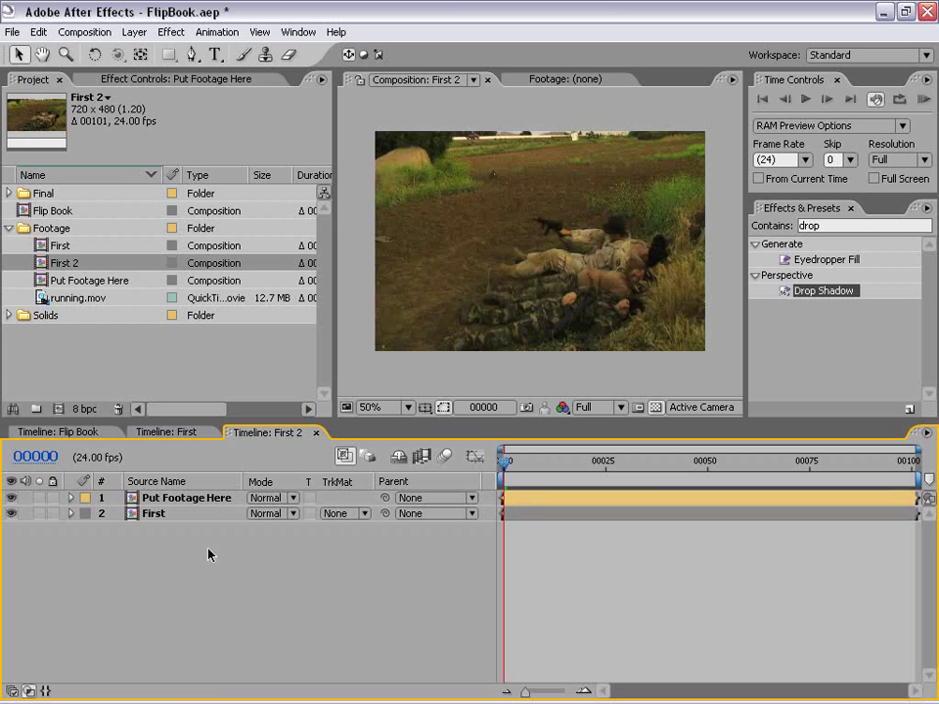
Shift the First layer in the First 2 timeline so that it starts at frame 1.
click(157, 515)
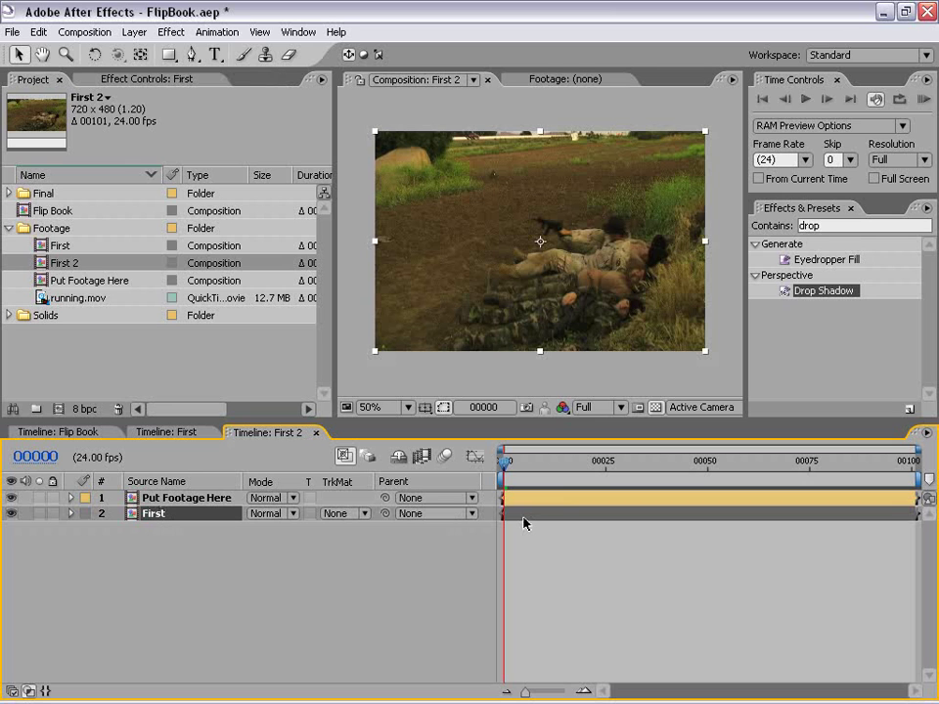
key(equal)
key(equal)
key(equal)
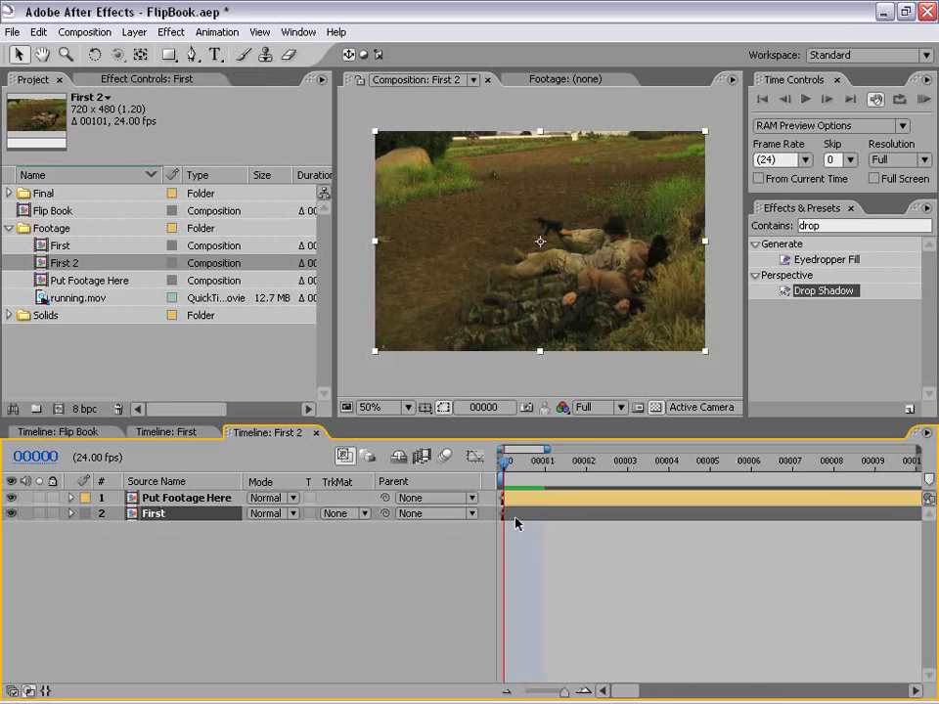
drag(515, 519, 550, 520)
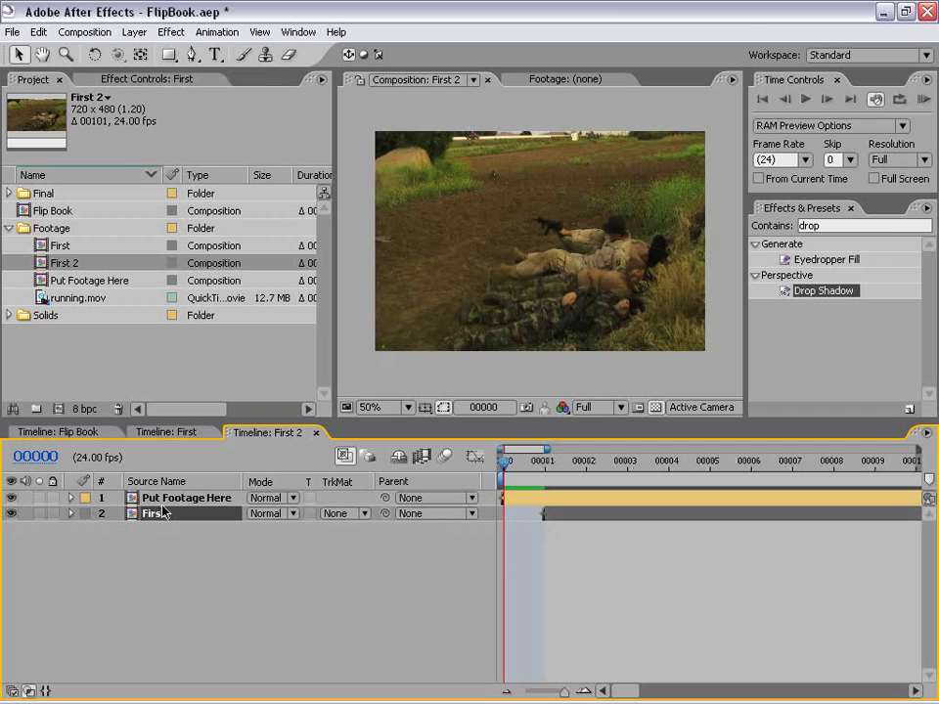
Move the Put Footage Here layer below the First layer in the First 2 composition.
click(130, 500)
click(143, 437)
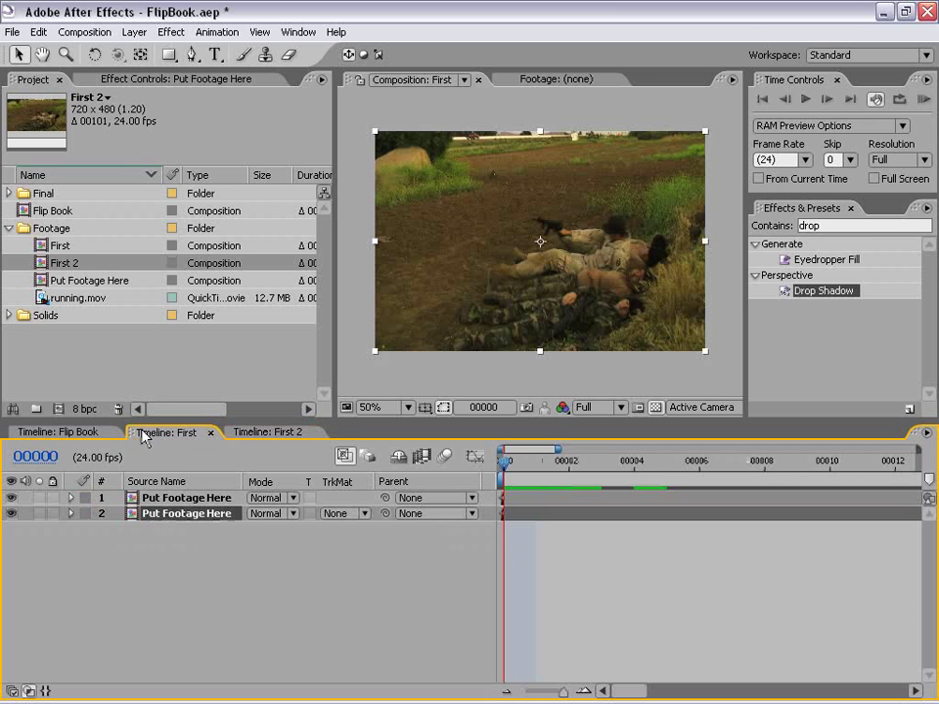
click(266, 432)
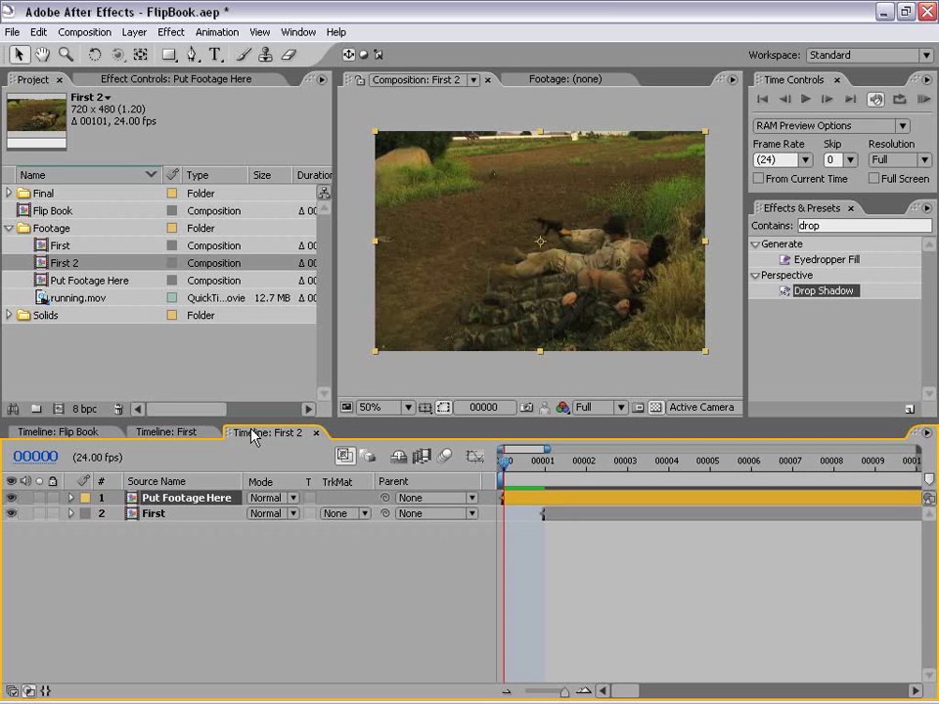
mouse_move(154, 503)
mouse_down()
mouse_move(163, 530)
mouse_move(154, 520)
mouse_up()
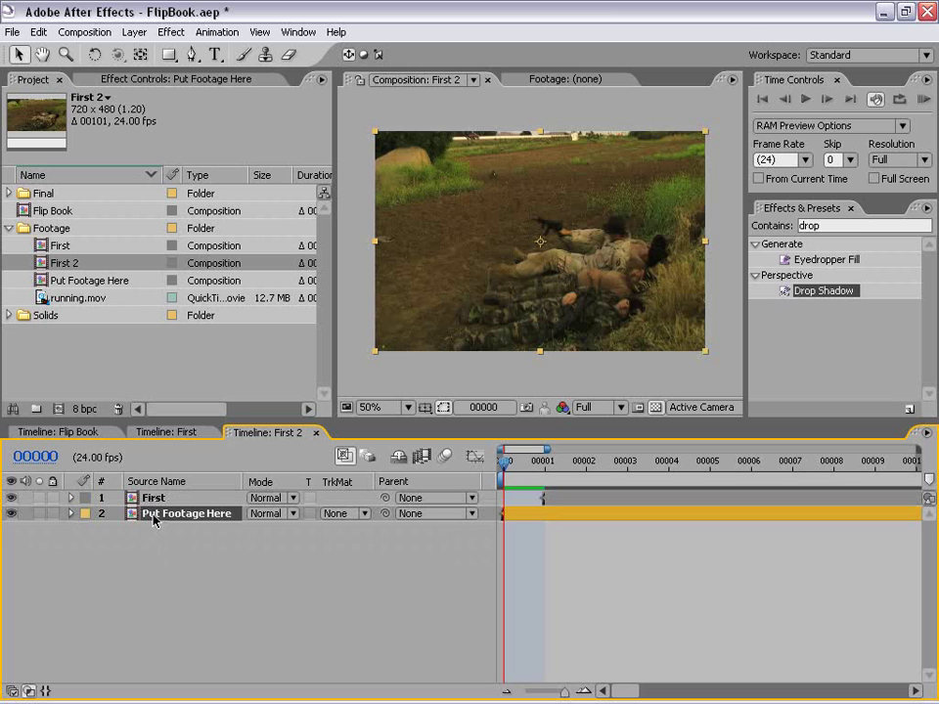
Disable the CC Page Turn, Directional Blur and Drop Shadow effects on the Put Footage Here layer and collapse their settings.
click(127, 80)
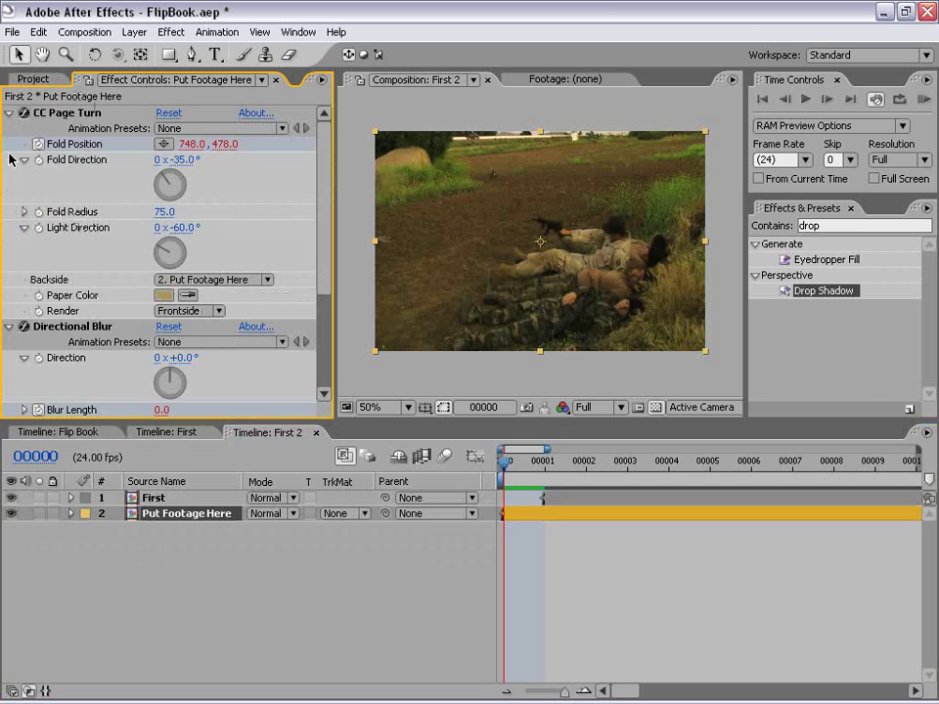
click(9, 113)
click(10, 128)
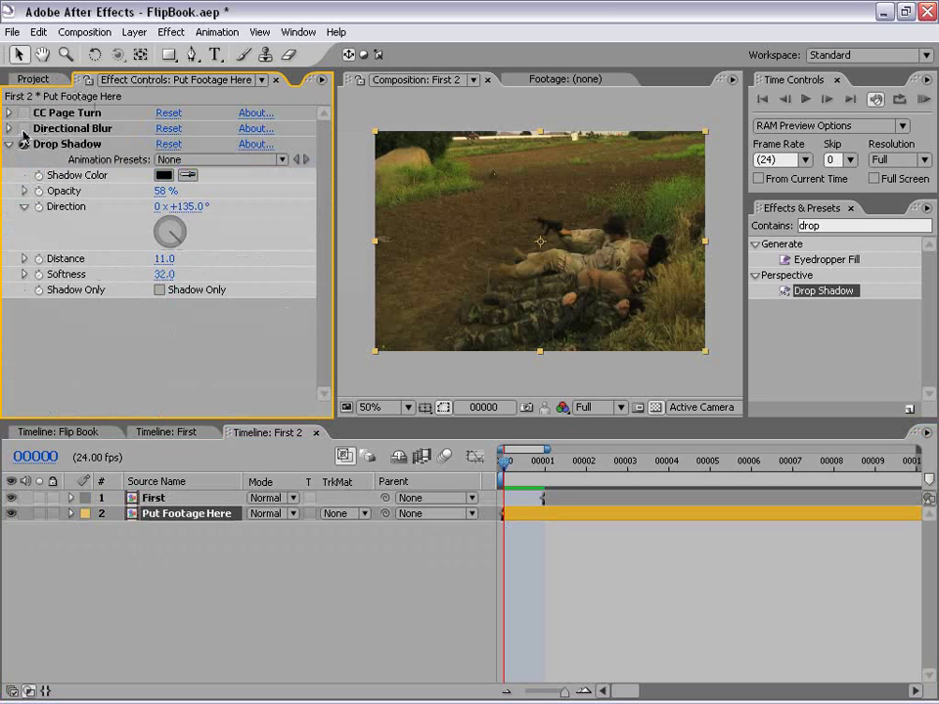
click(8, 143)
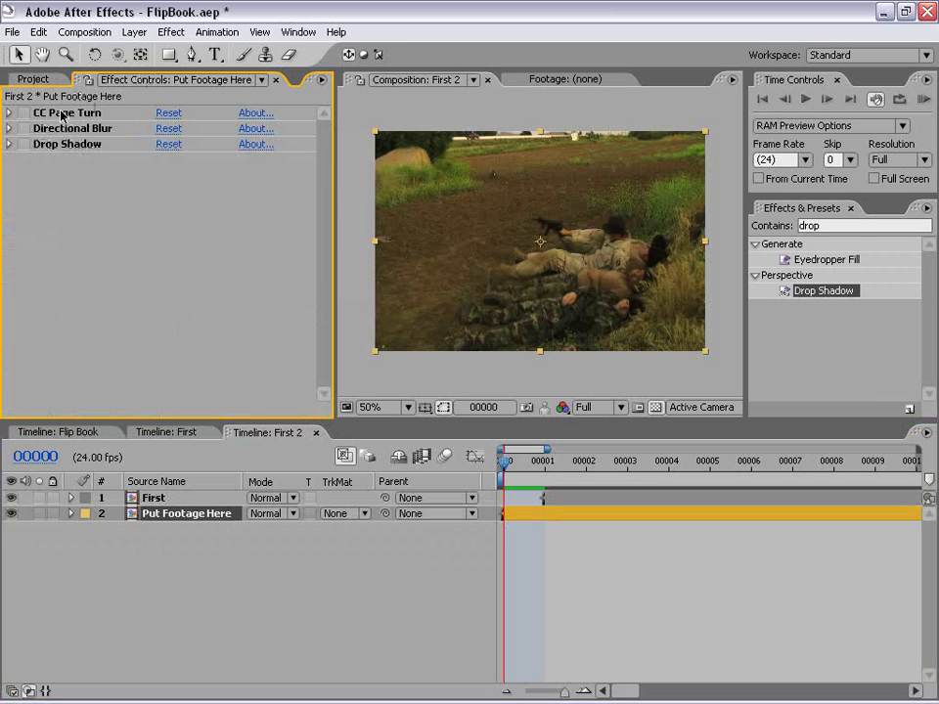
click(625, 615)
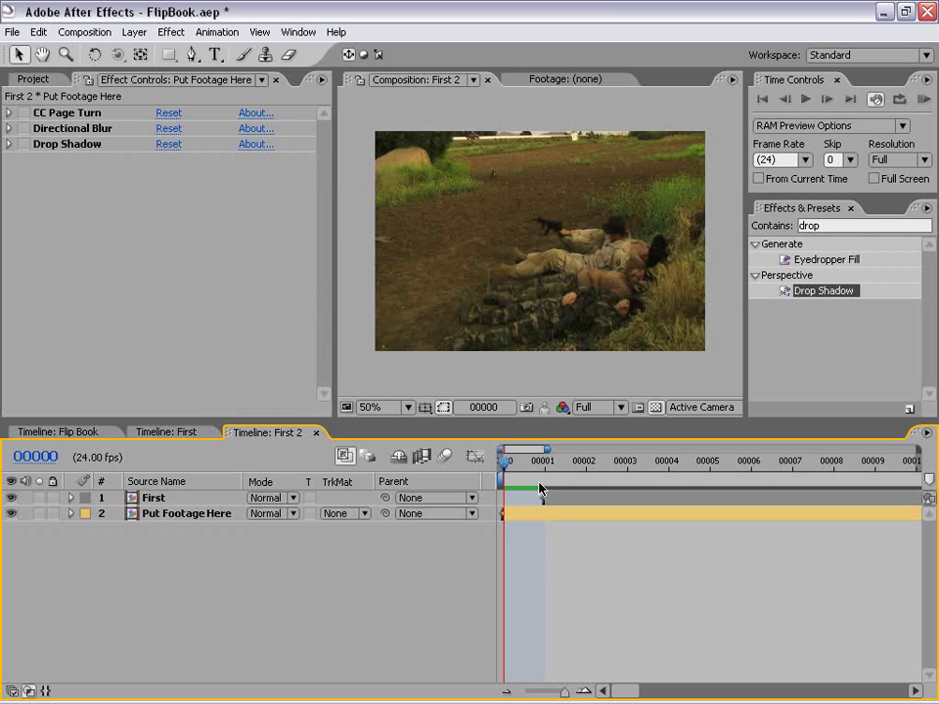
Compare the image with the First layer hidden and shown at frames 1 and 5 of First 2.
click(543, 468)
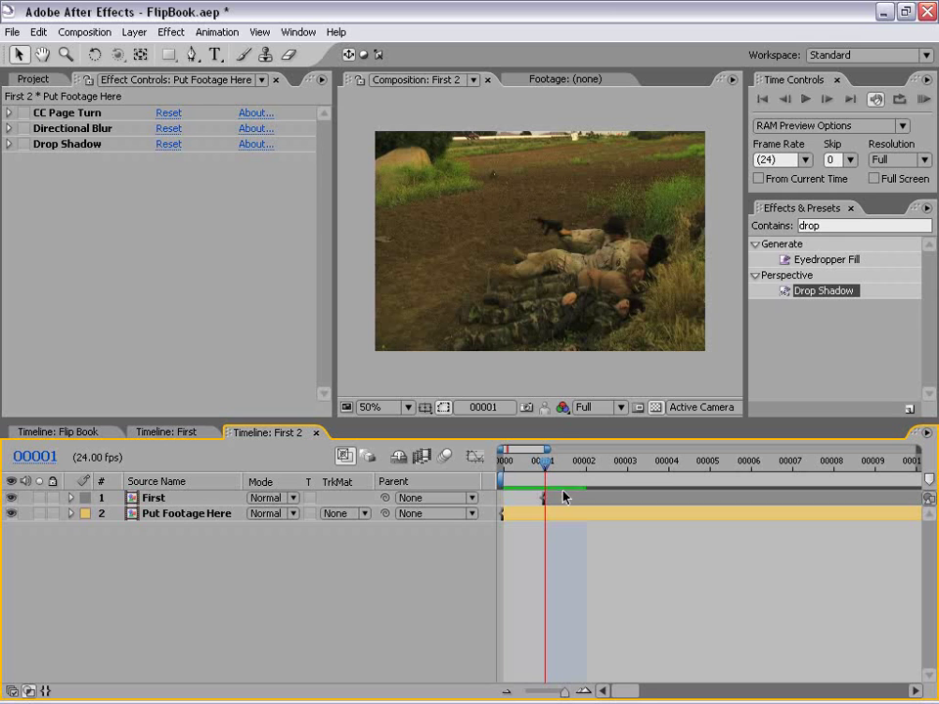
click(565, 498)
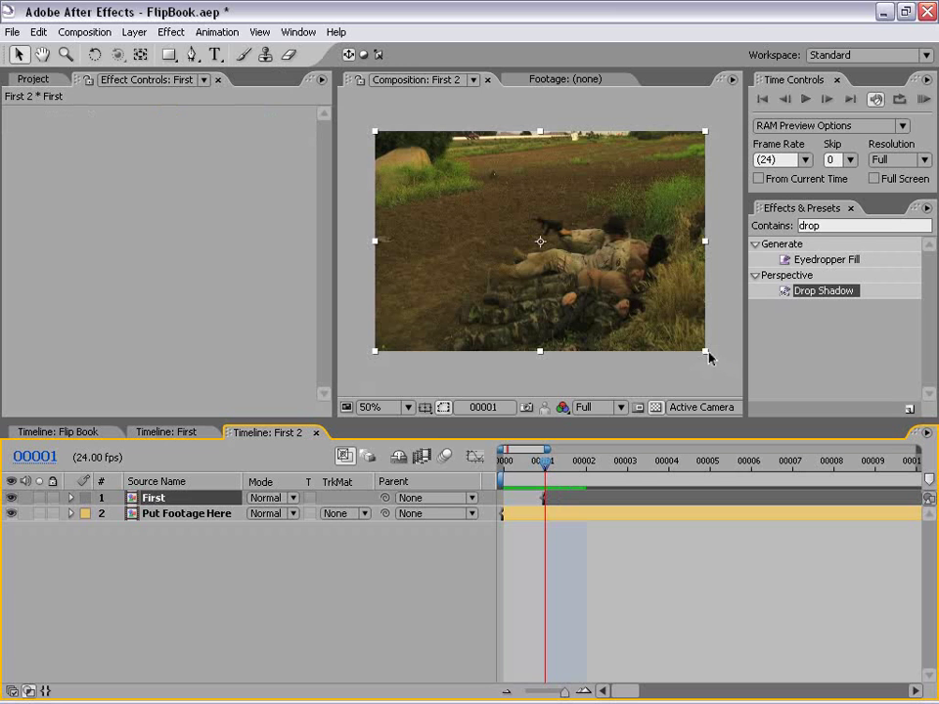
click(11, 498)
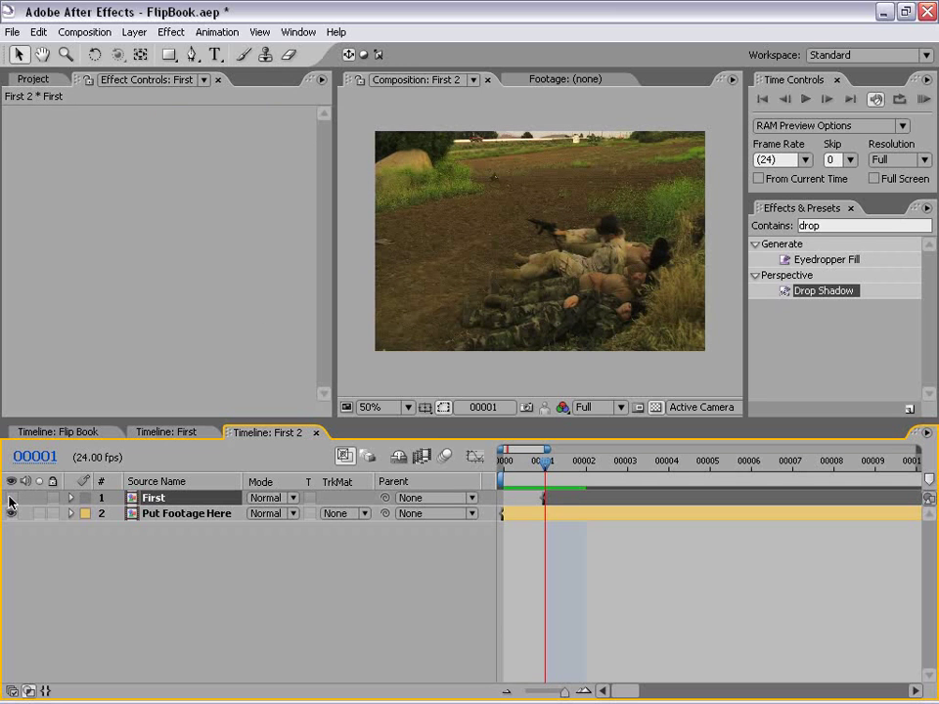
click(10, 498)
click(11, 498)
click(11, 498)
drag(577, 457, 710, 457)
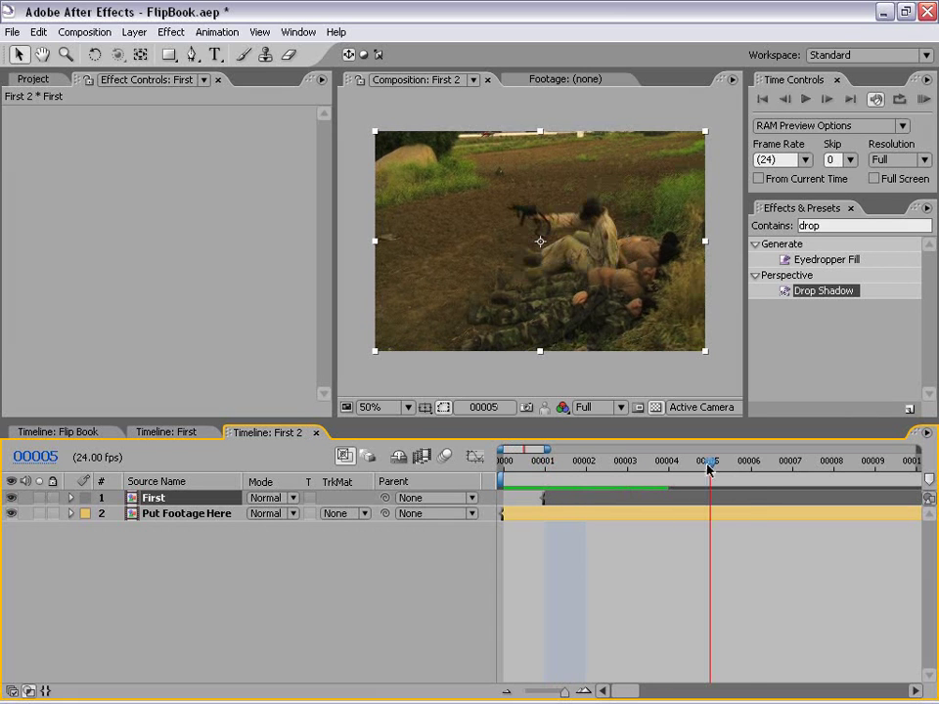
click(11, 498)
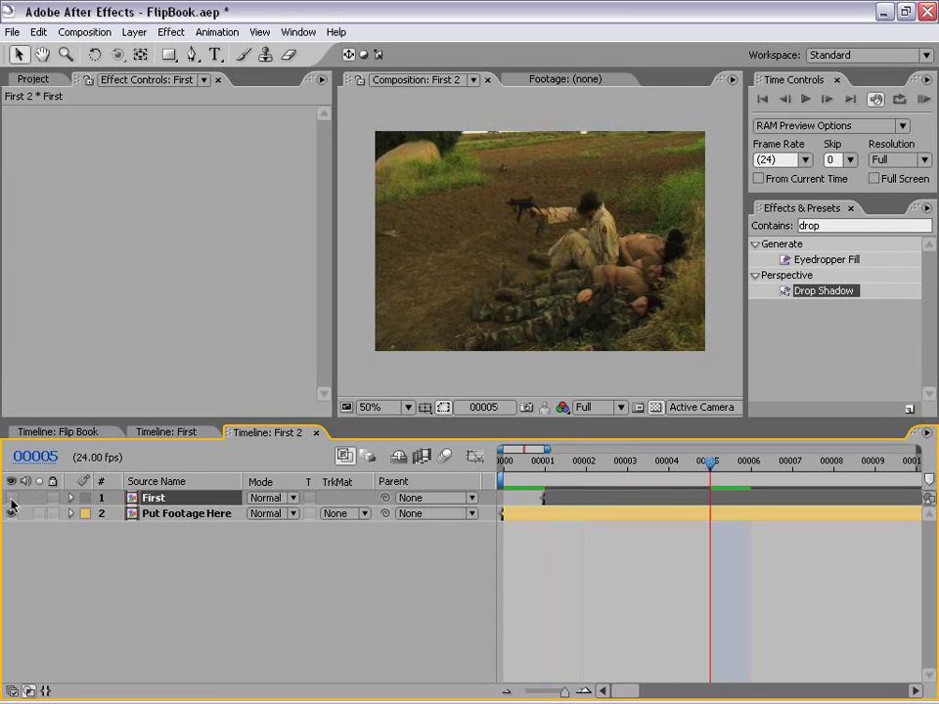
click(11, 498)
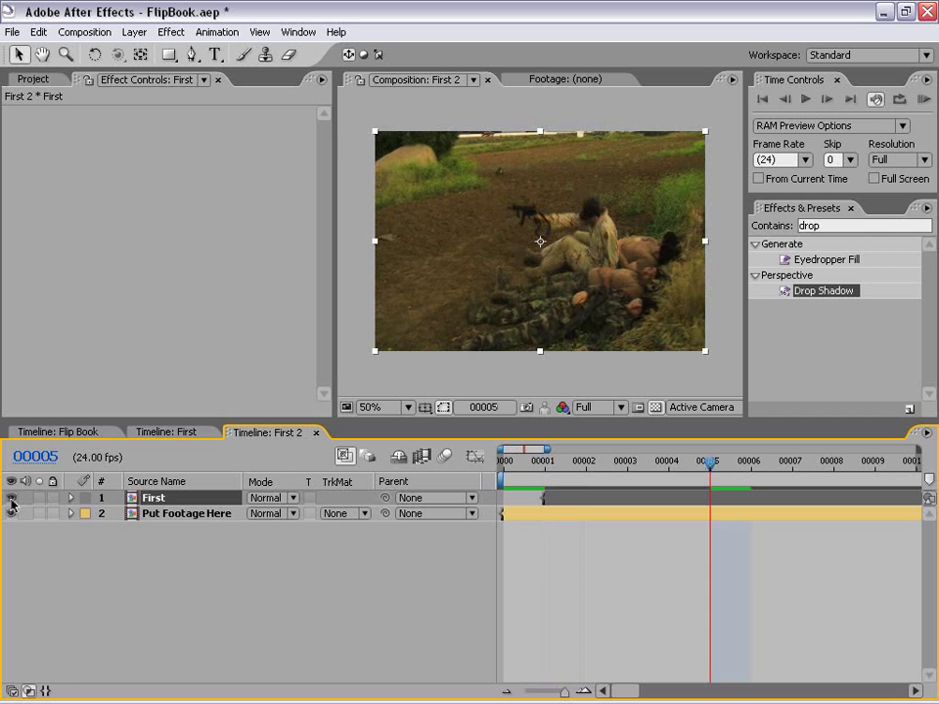
click(545, 464)
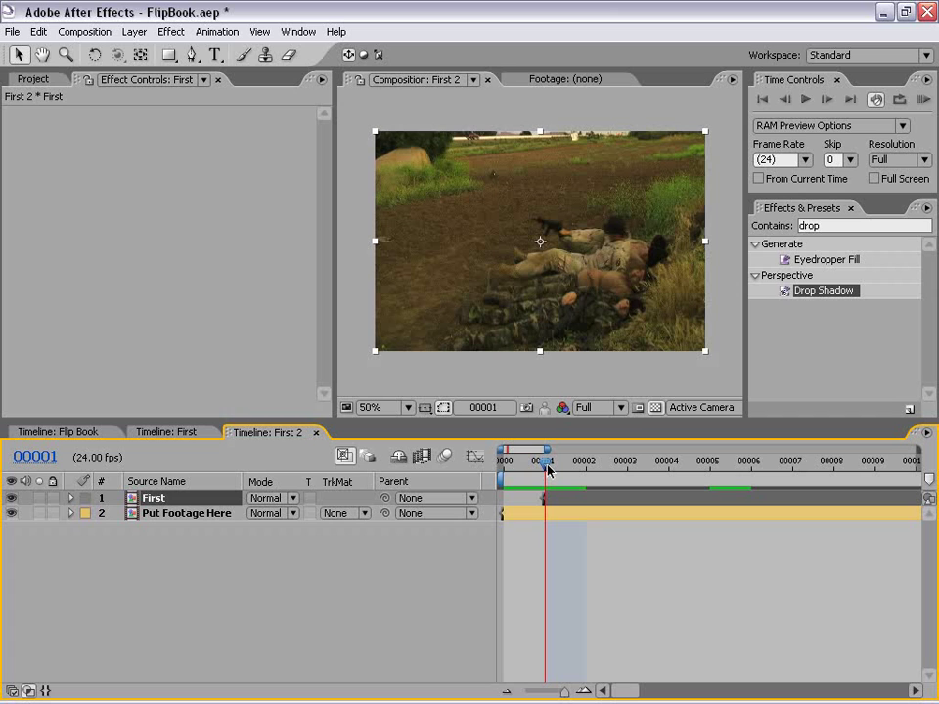
click(633, 559)
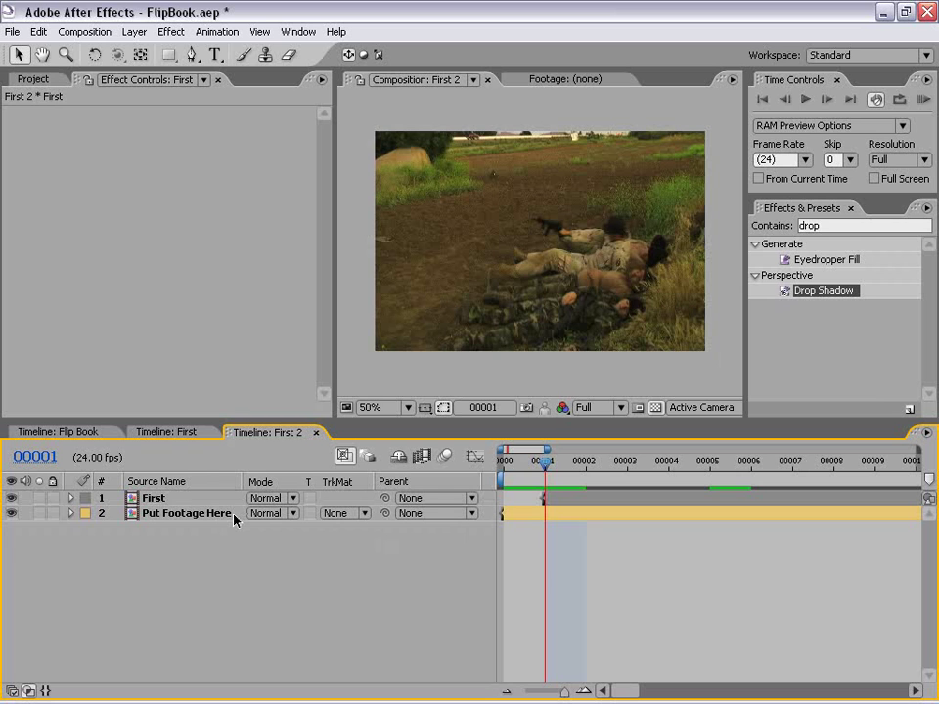
Find the Posterize Time effect and apply it to the Put Footage Here layer, keeping the frame rate at 24.
click(174, 516)
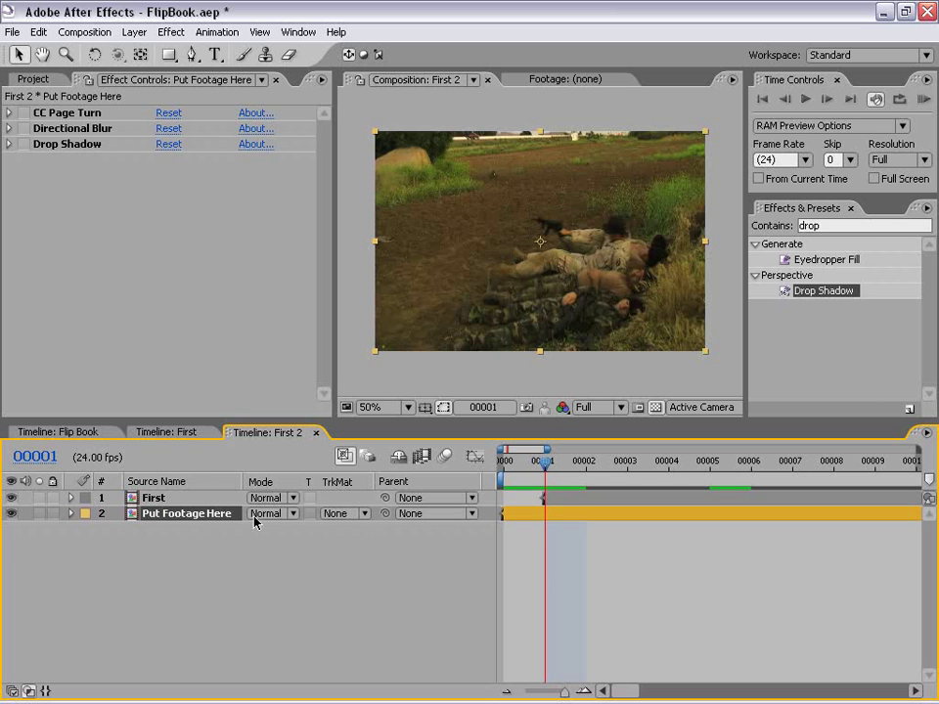
click(764, 237)
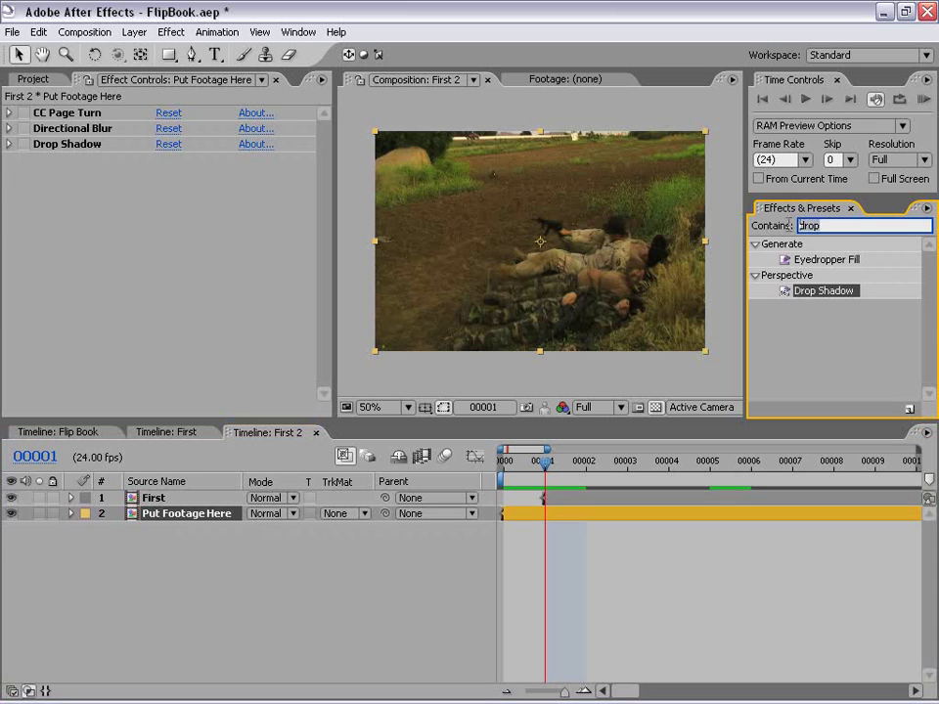
text(poste)
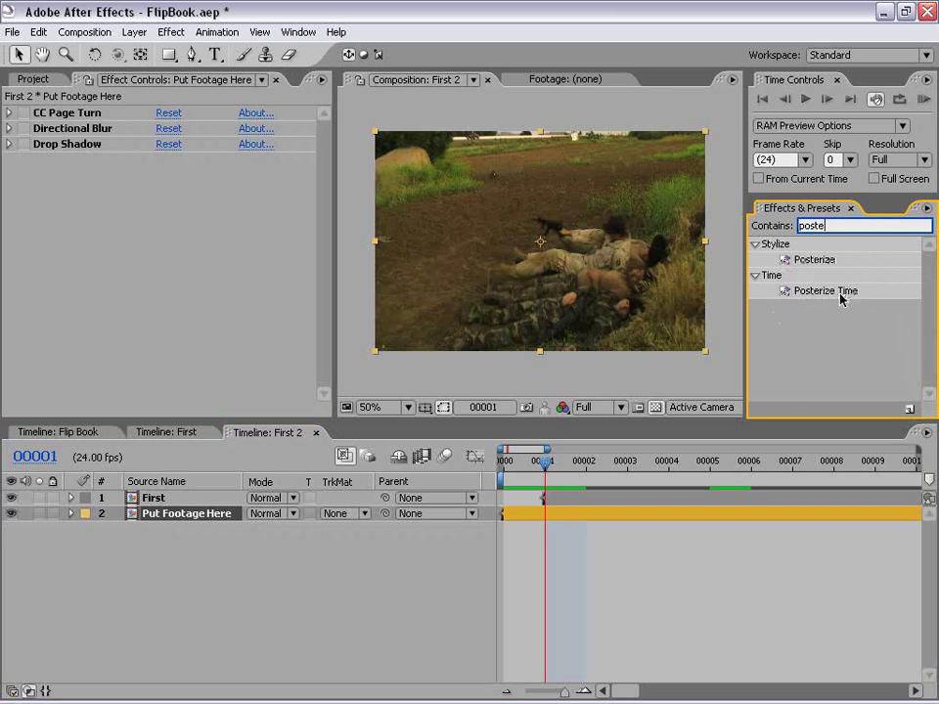
drag(788, 294, 554, 519)
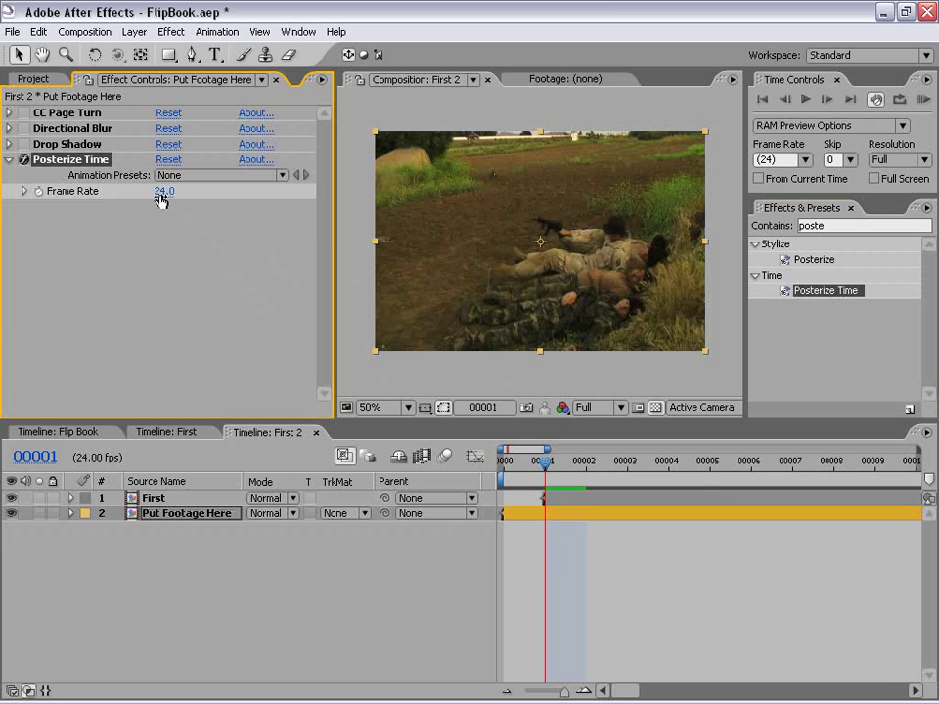
click(662, 607)
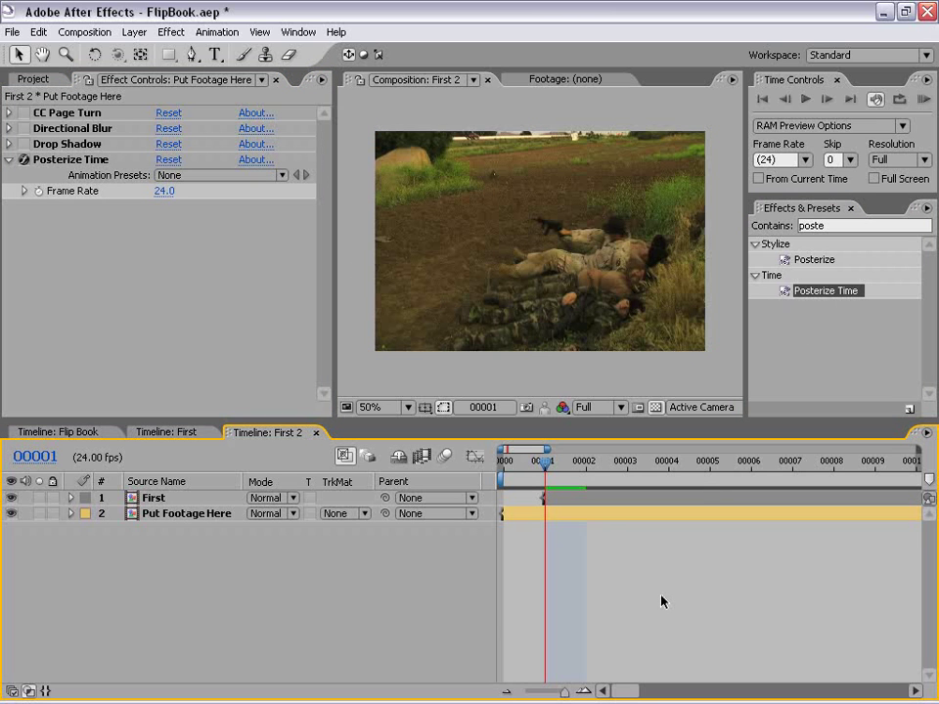
click(193, 198)
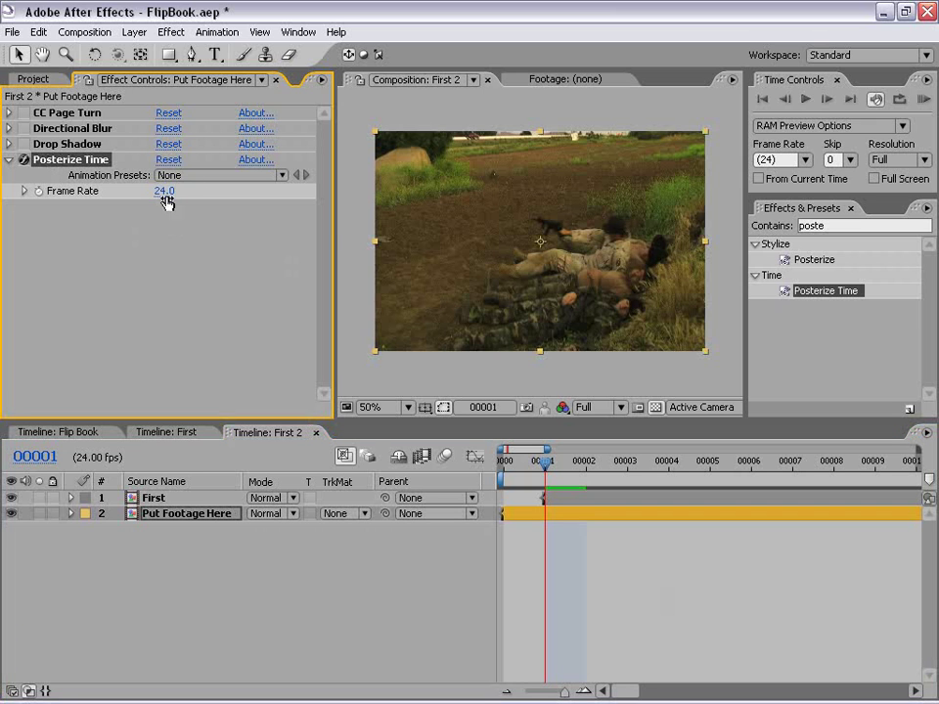
click(580, 585)
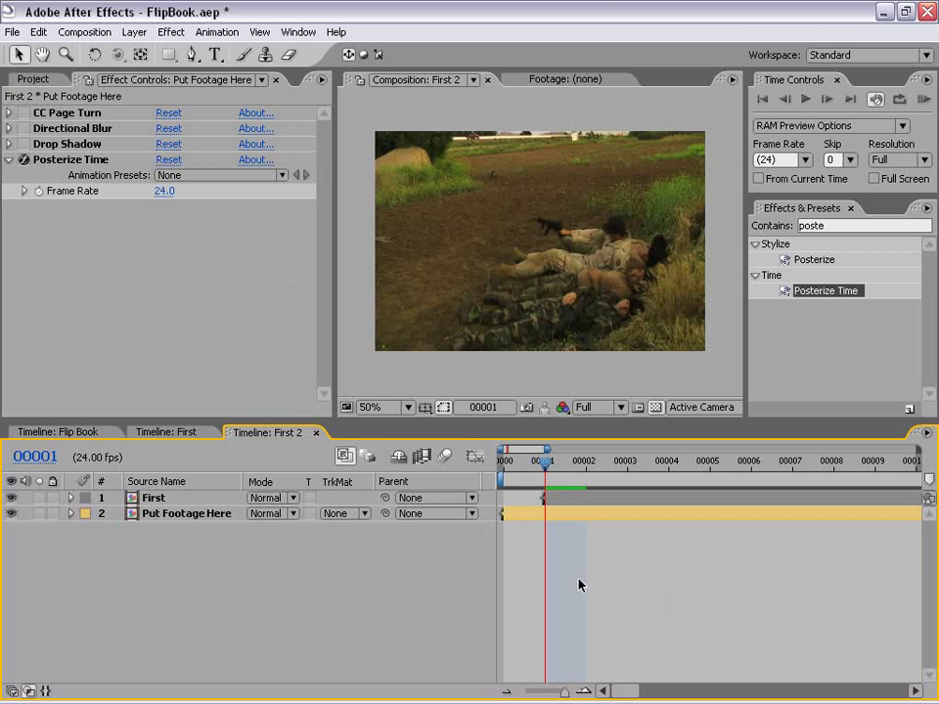
Rename the First 2 composition as Second.
click(34, 80)
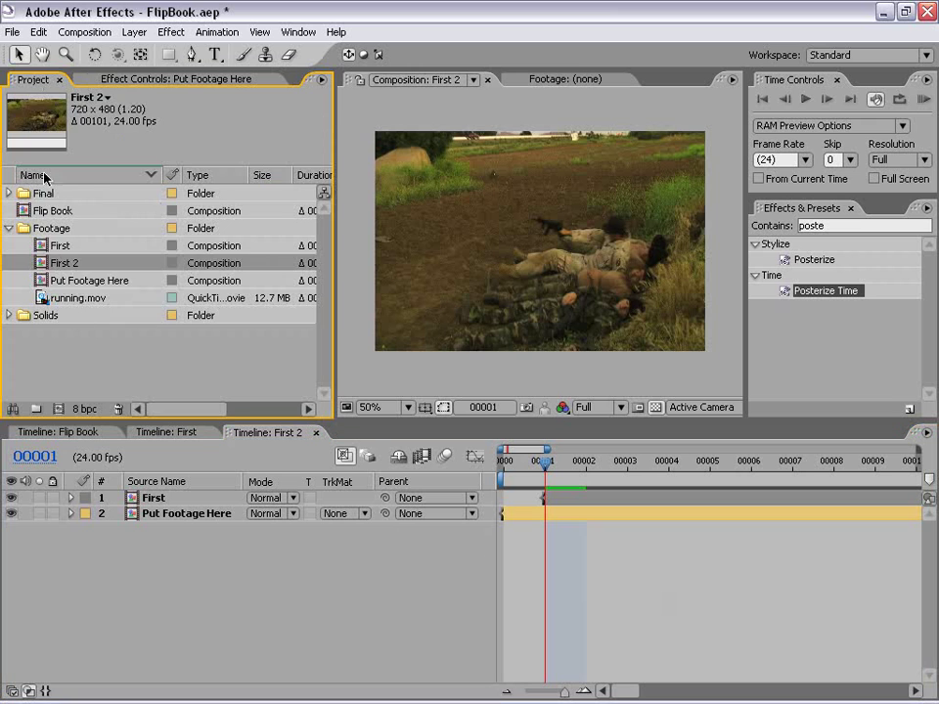
click(106, 336)
click(64, 266)
key(Return)
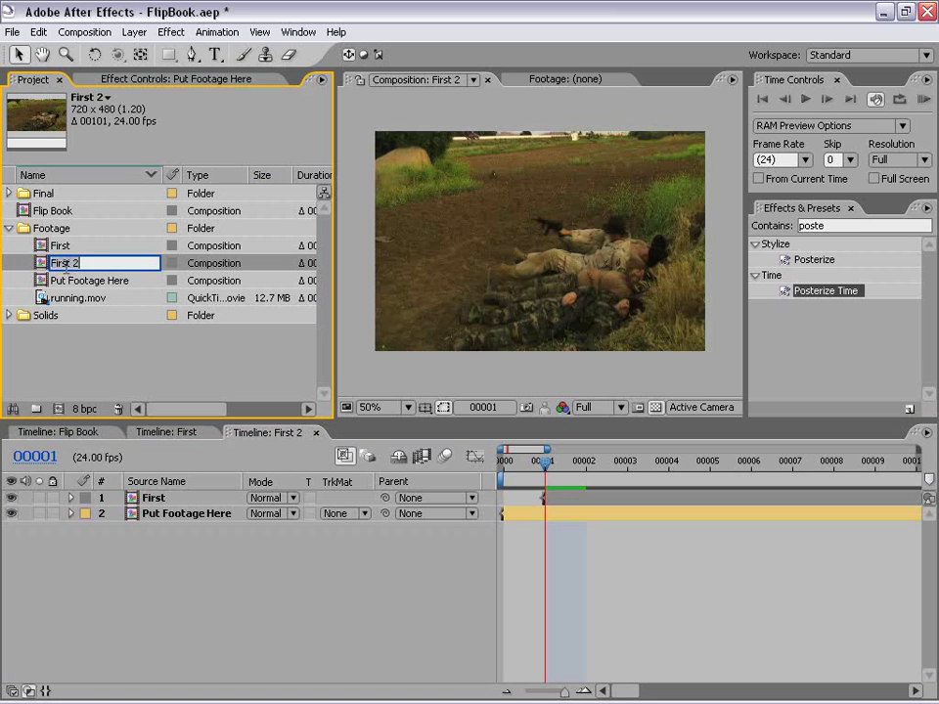
text(Second)
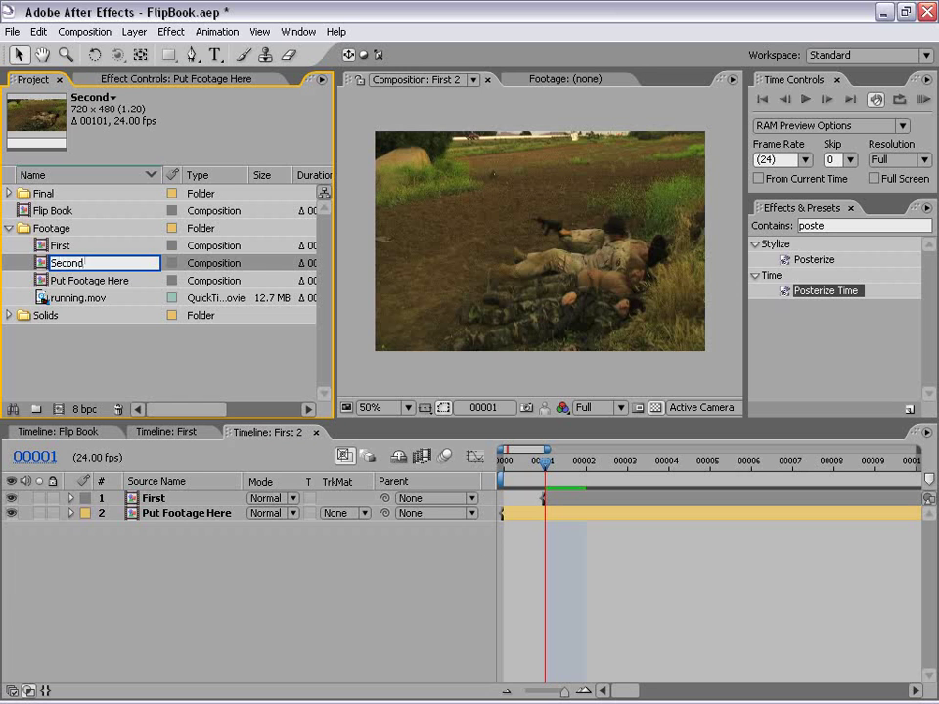
key(Return)
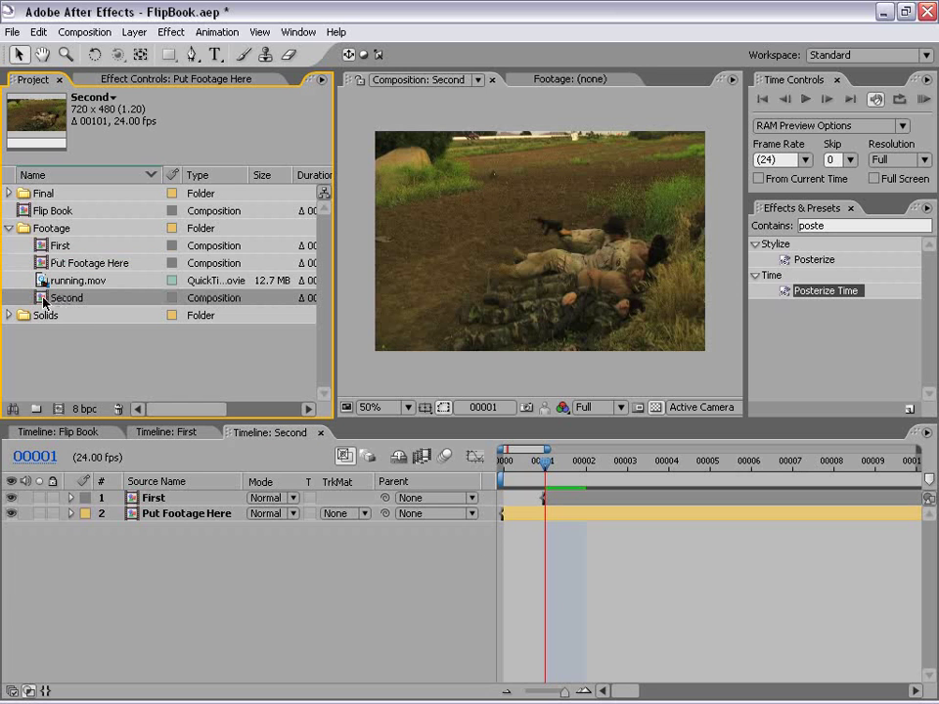
click(651, 601)
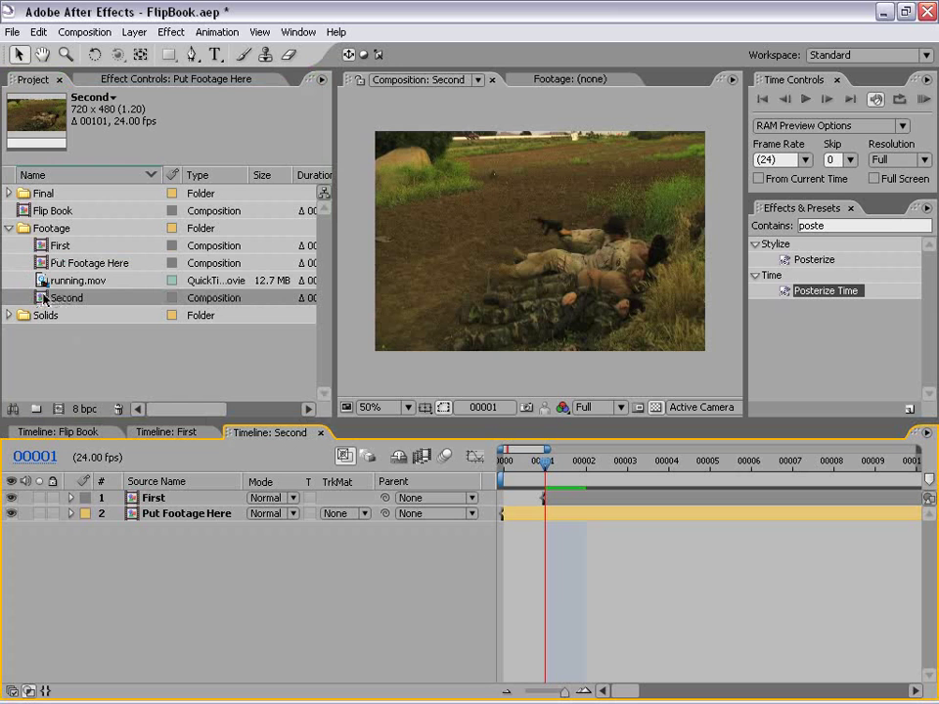
Create a new composition from the Second composition and enable time remapping on its Second layer.
drag(43, 304, 60, 414)
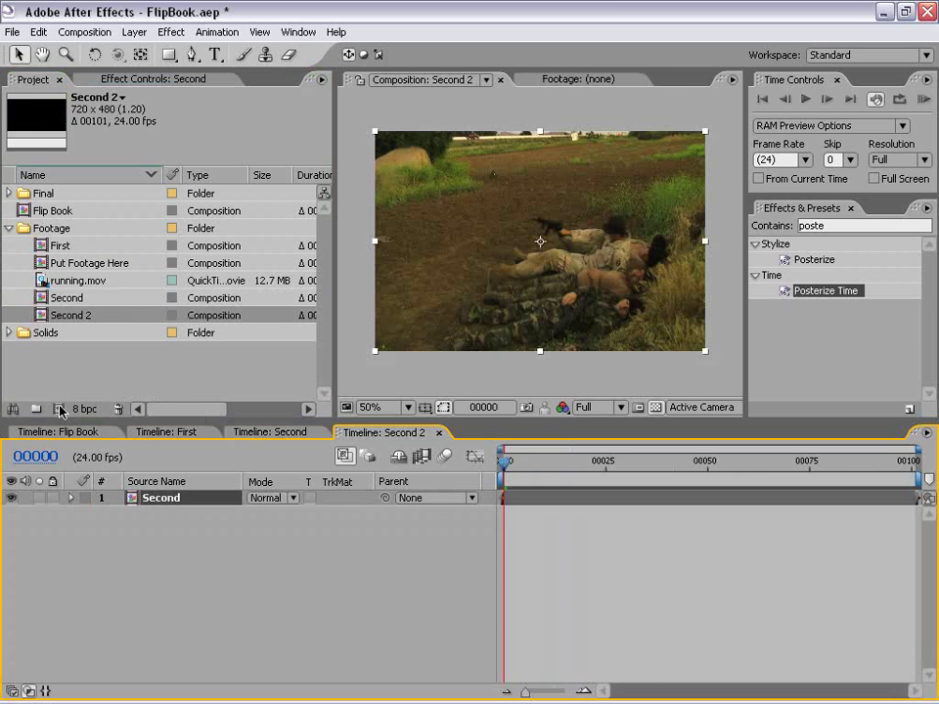
click(537, 501)
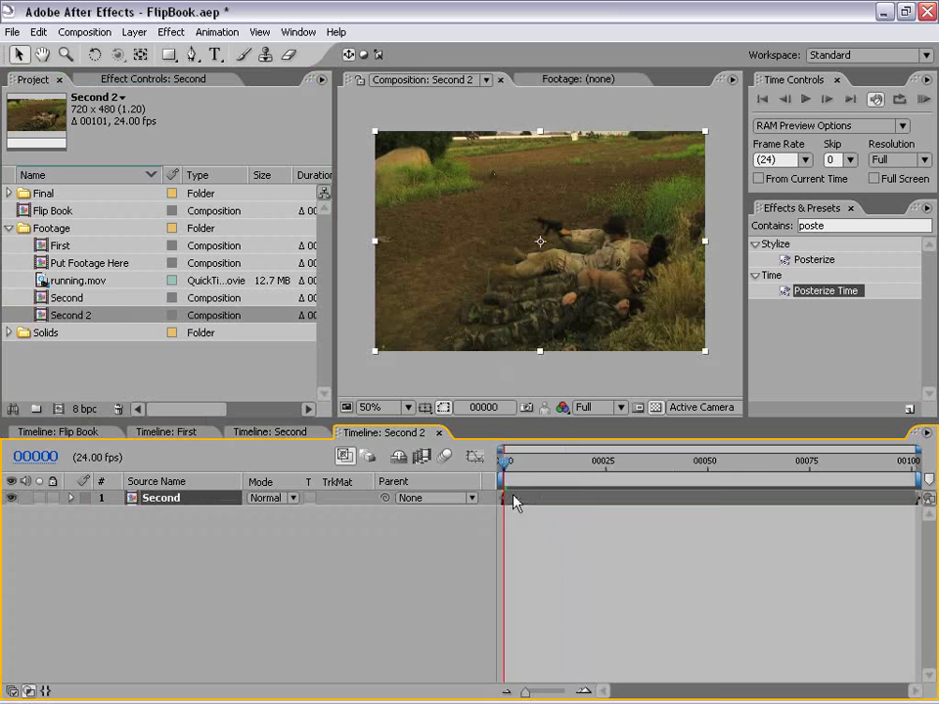
right_click(513, 501)
mouse_move(541, 405)
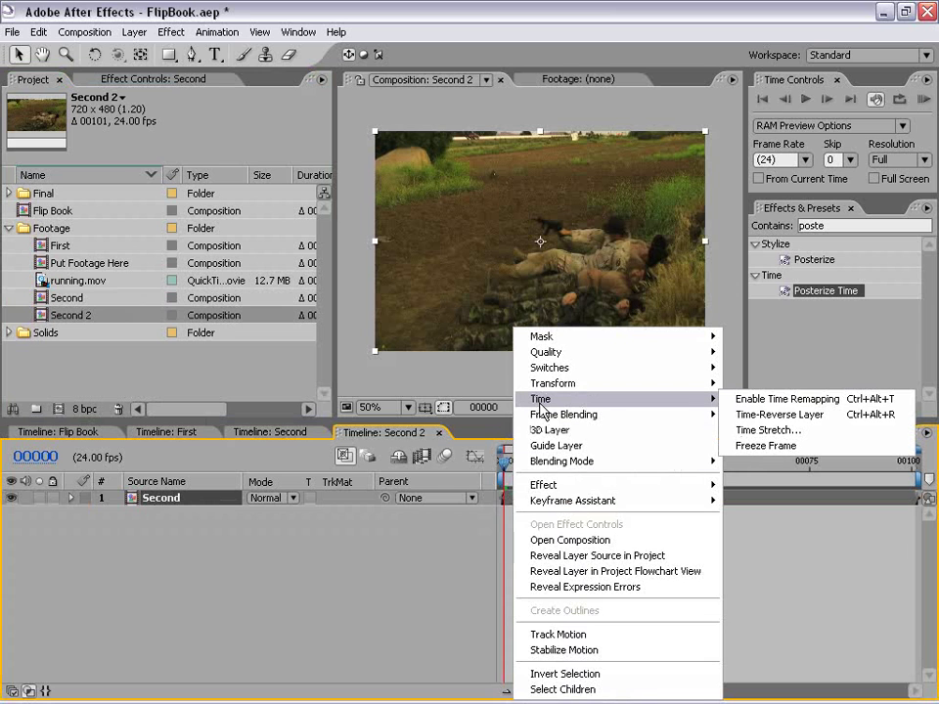
click(790, 399)
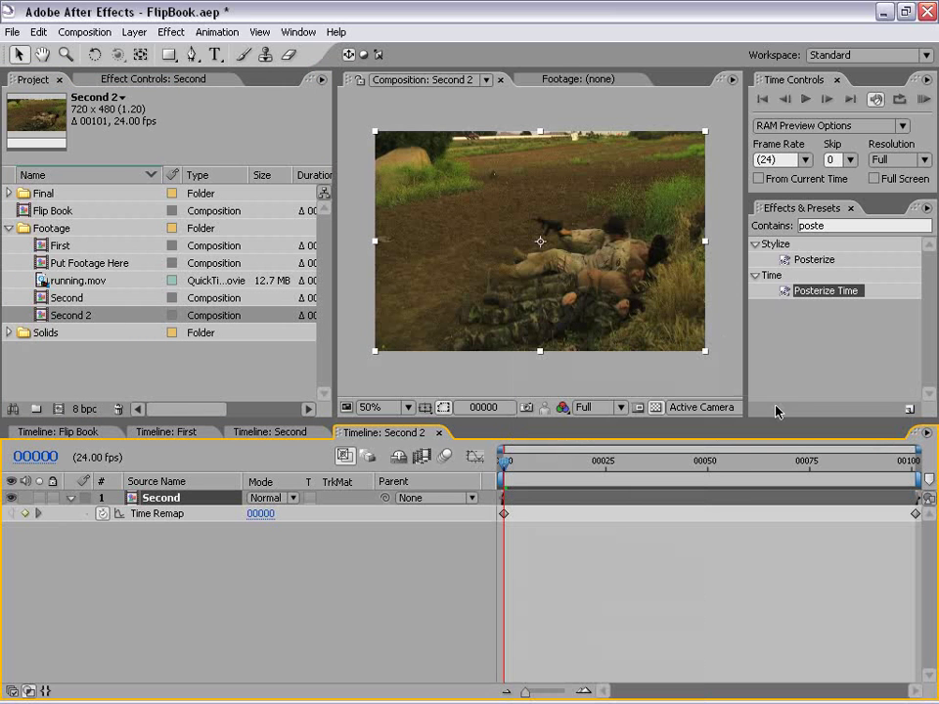
Add a Time Remap keyframe to the Second layer at frame 16, and step the current time back to frame 14.
click(512, 462)
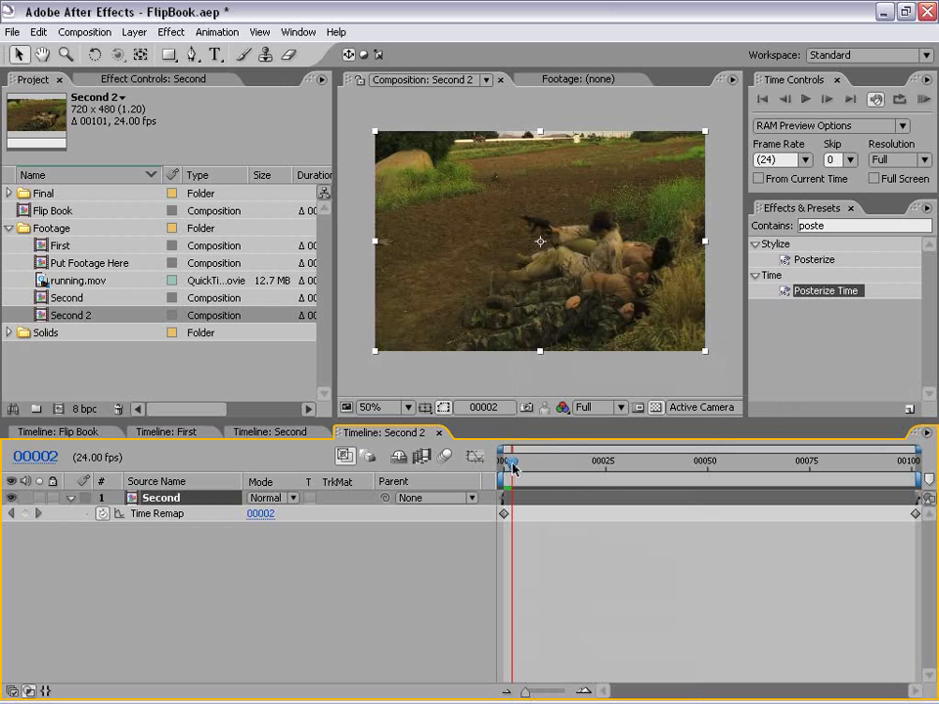
drag(512, 467, 569, 467)
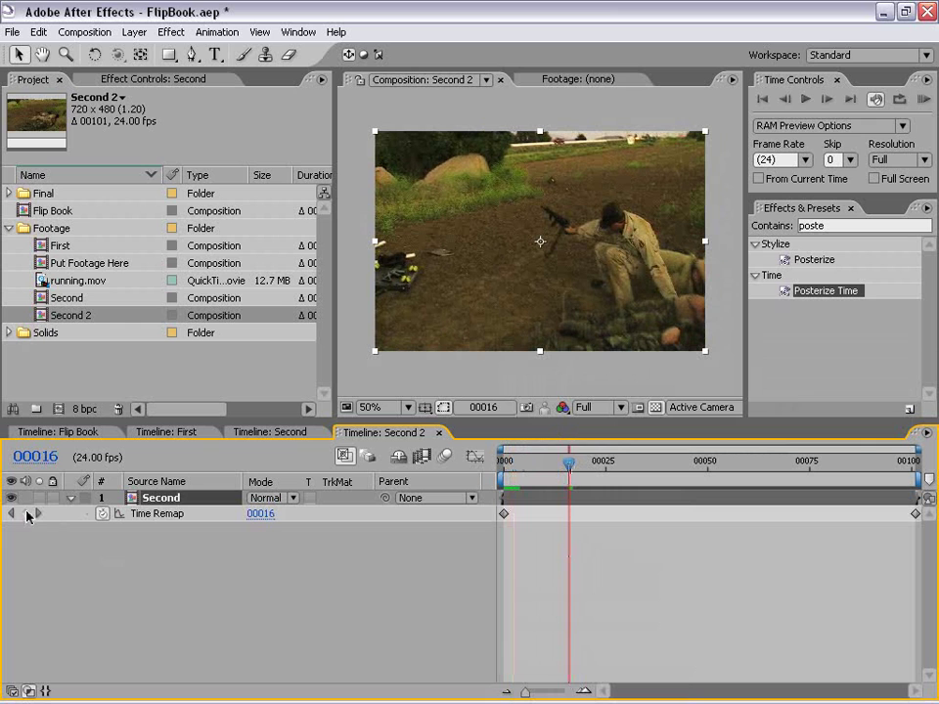
click(26, 514)
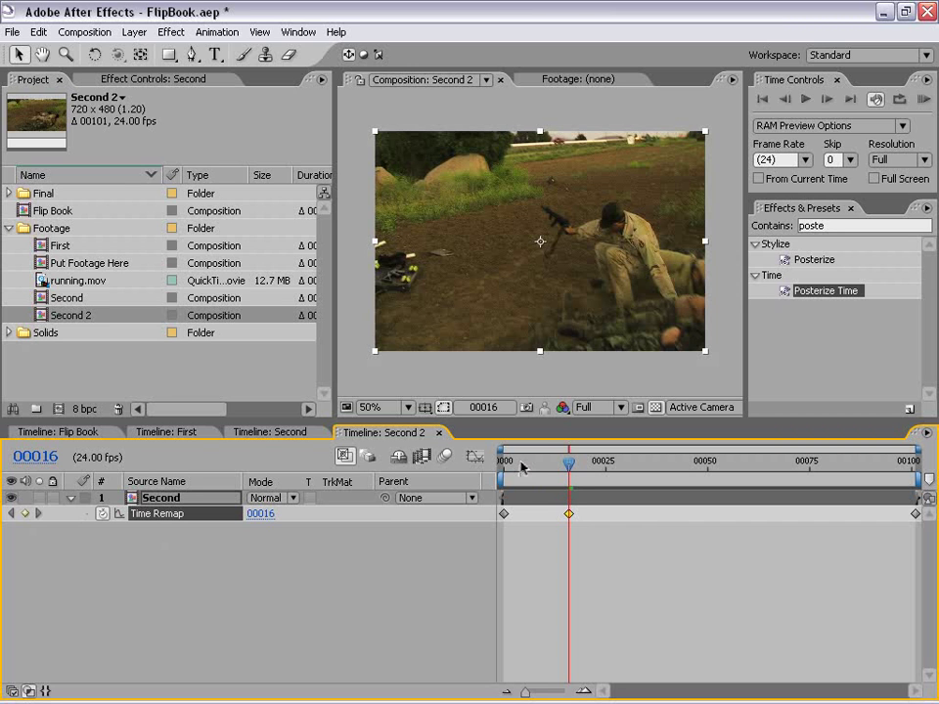
click(576, 537)
key(Page_Up)
key(Page_Up)
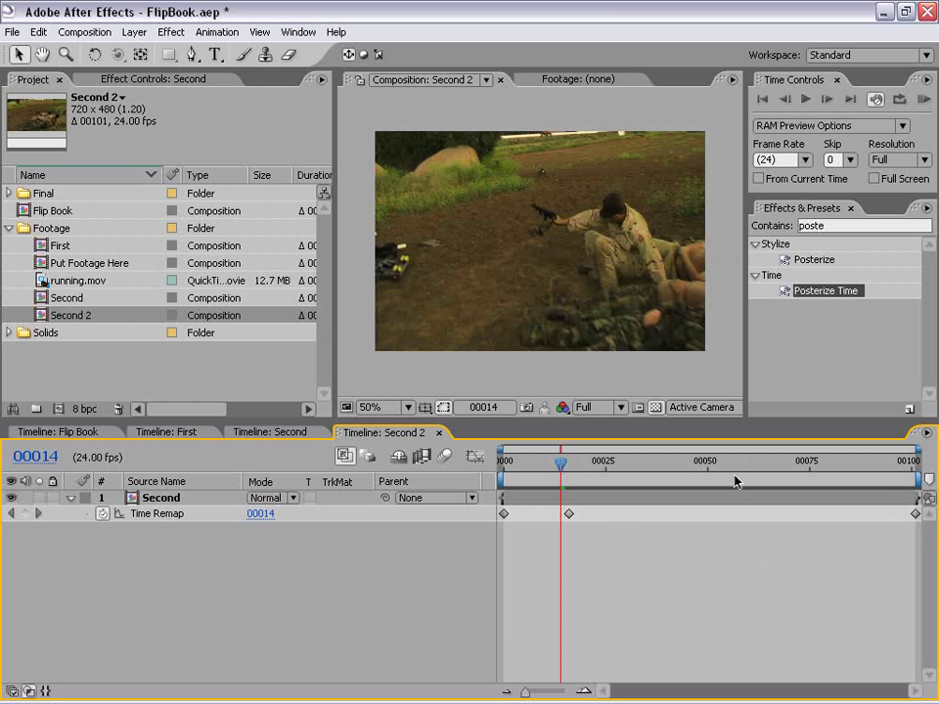
Set the duration of the Second 2 composition to 202 frames.
click(85, 32)
click(114, 74)
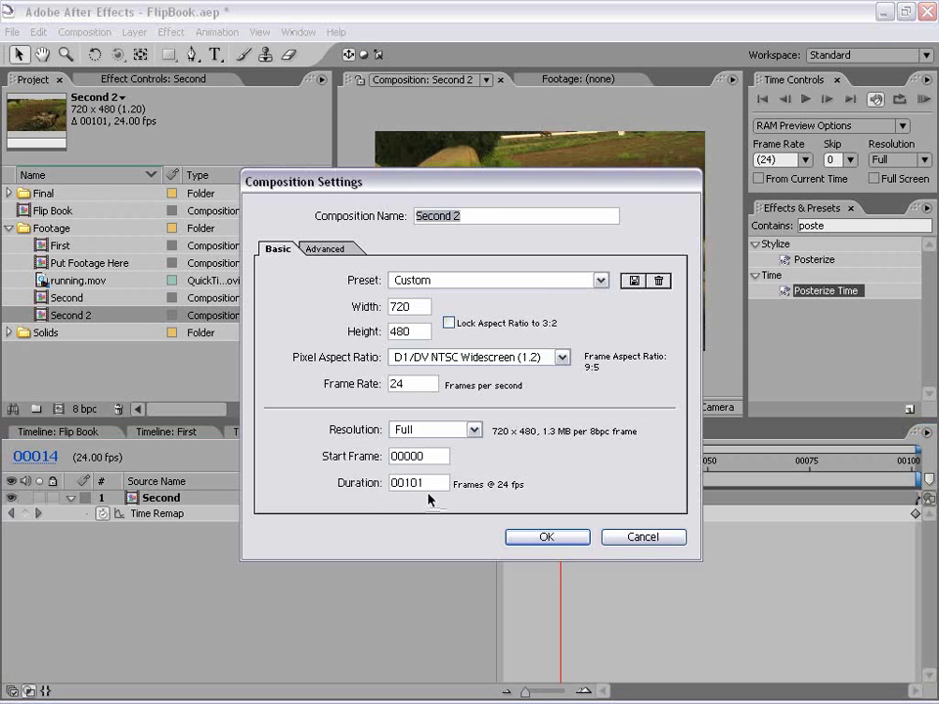
click(406, 483)
text(202)
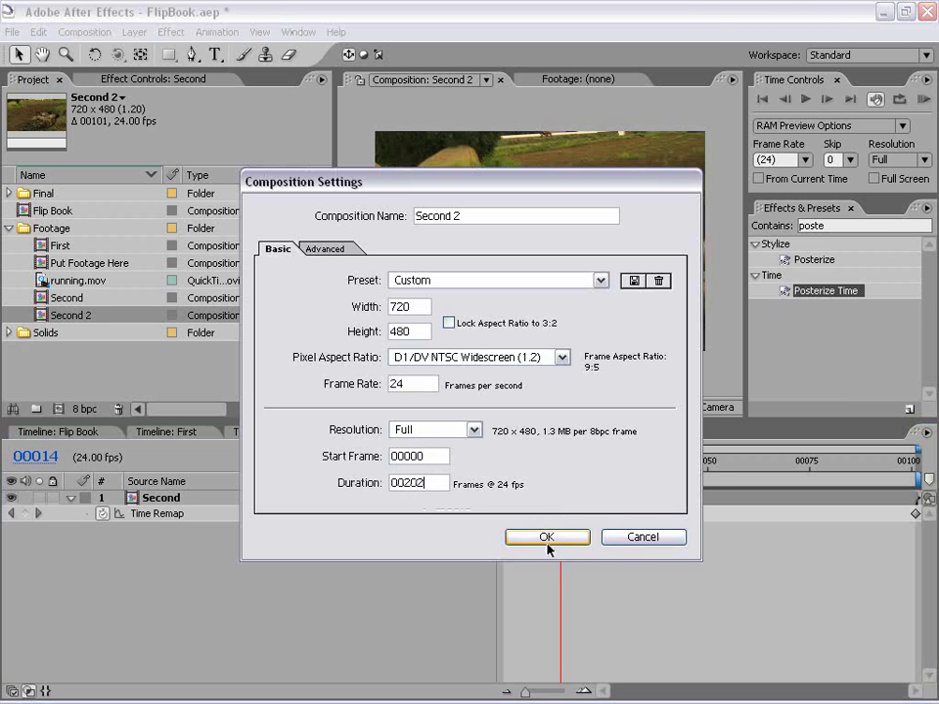
click(547, 537)
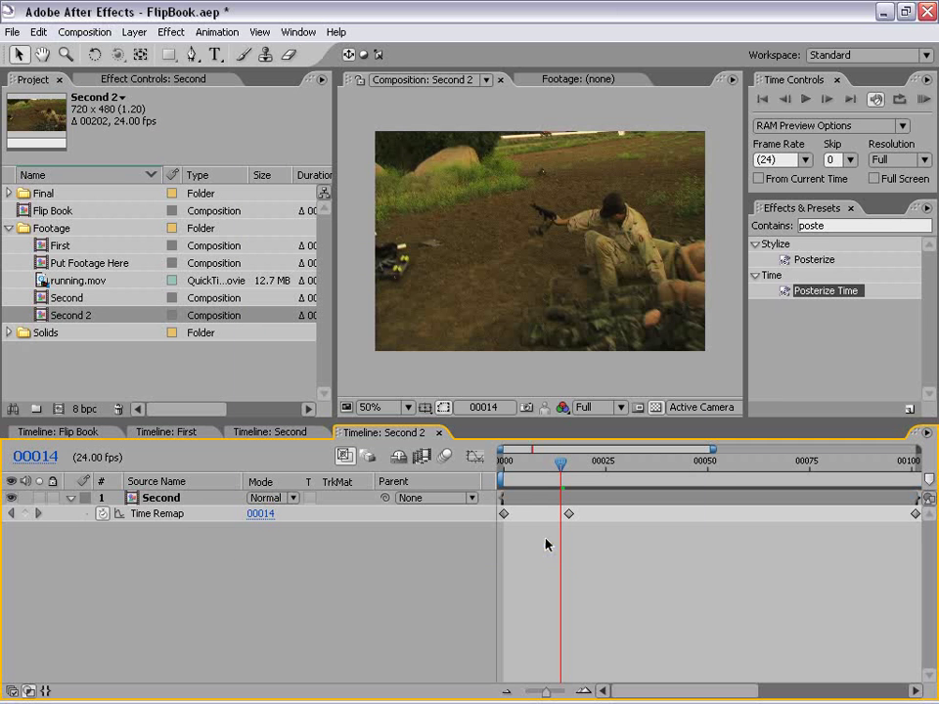
Extend the Second layer's out point to the end of the lengthened Second 2 composition.
key(minus)
key(minus)
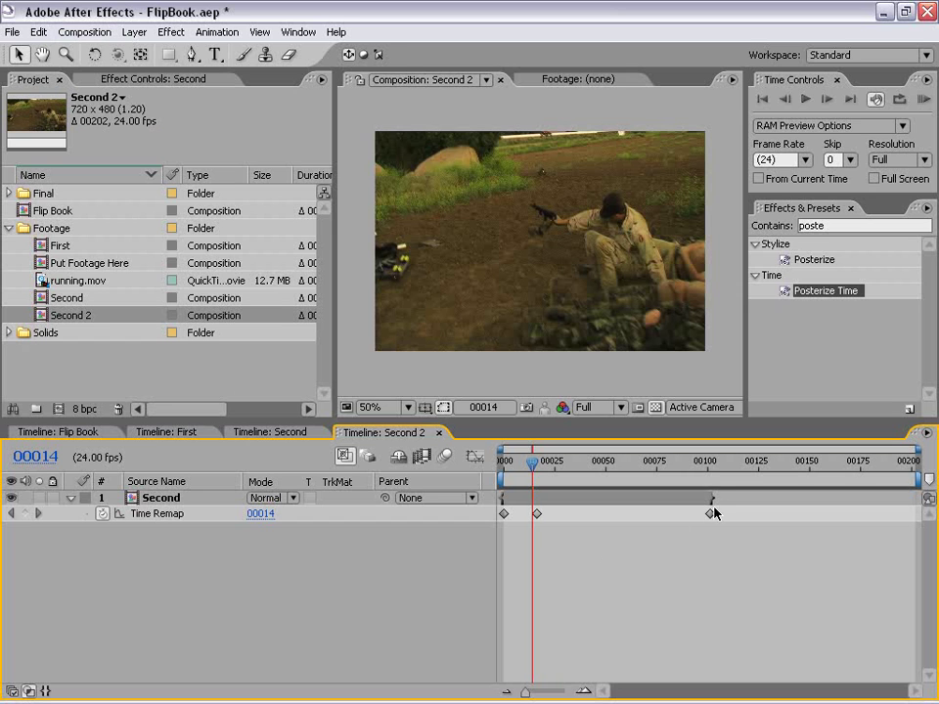
drag(710, 501, 912, 502)
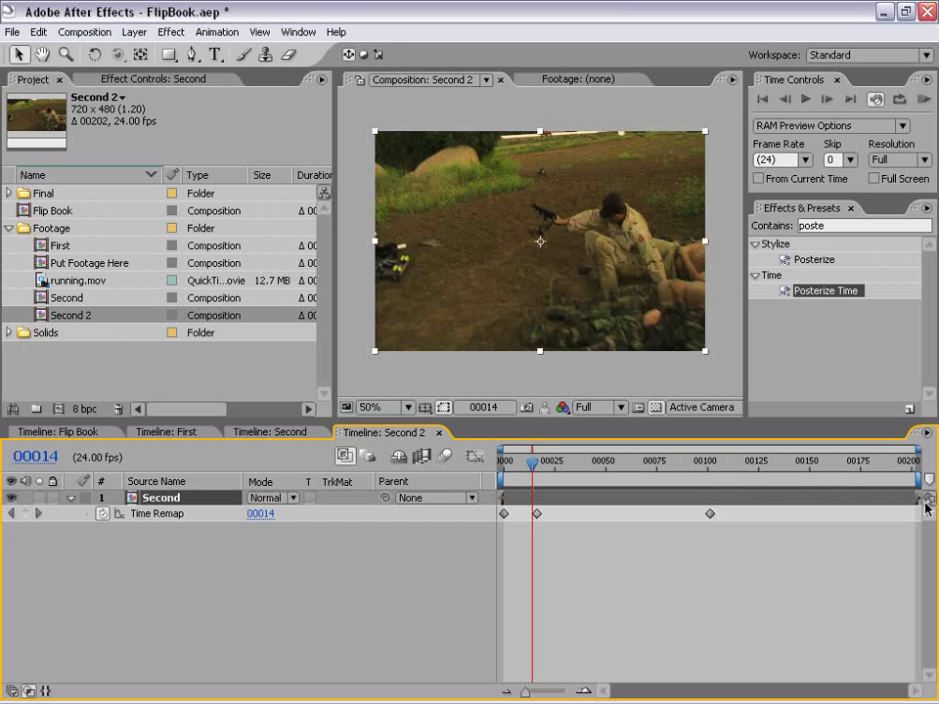
click(669, 581)
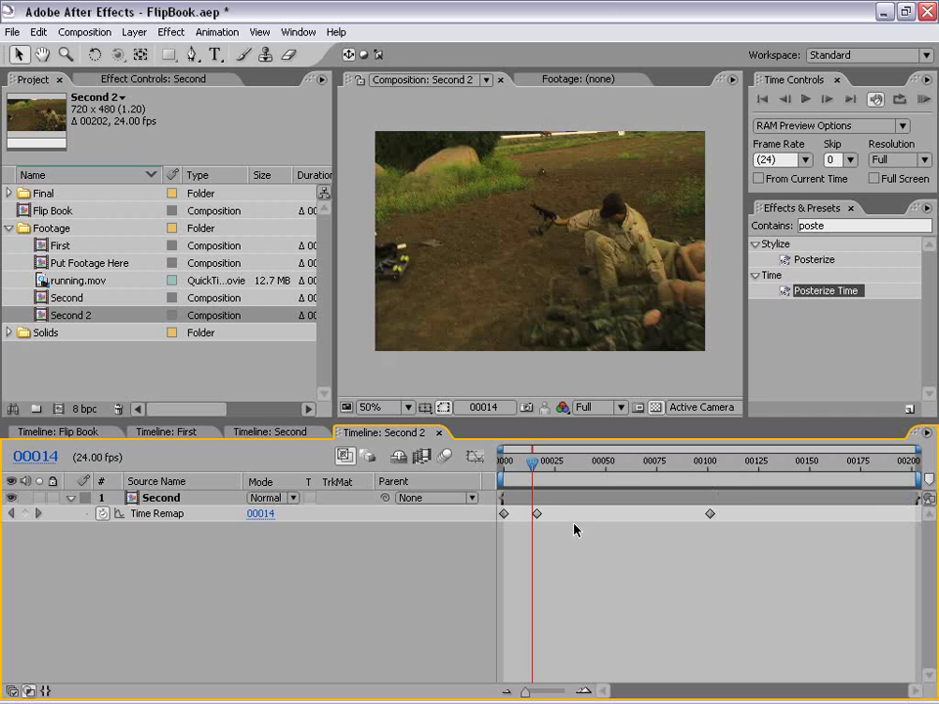
Try moving only the middle Time Remap keyframe to about frame 62, check the page turn near frame 21, and undo the move.
drag(515, 464, 516, 467)
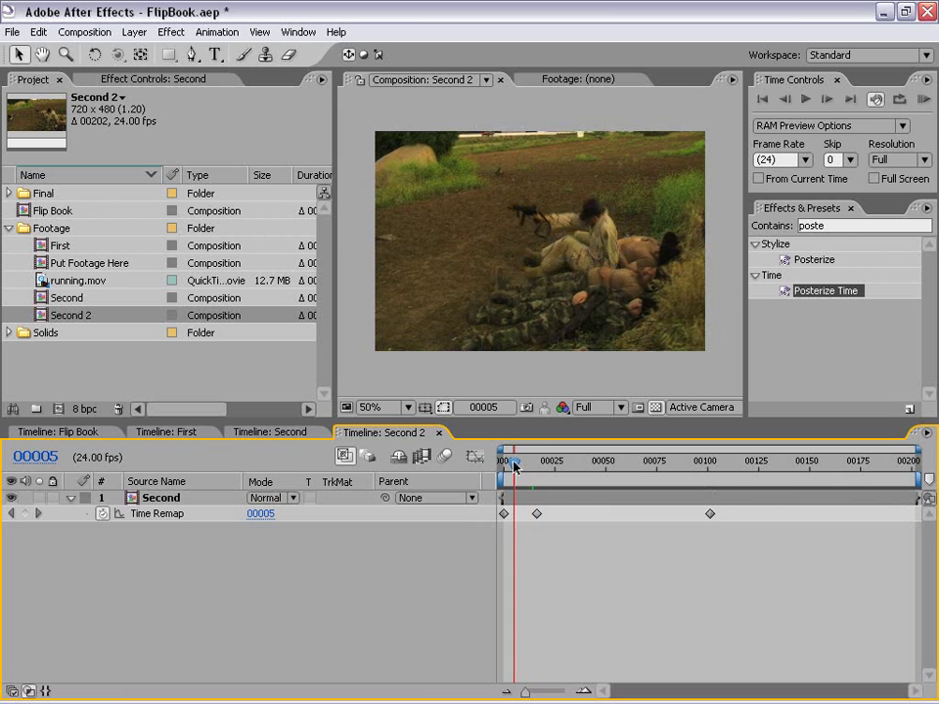
drag(536, 515, 631, 517)
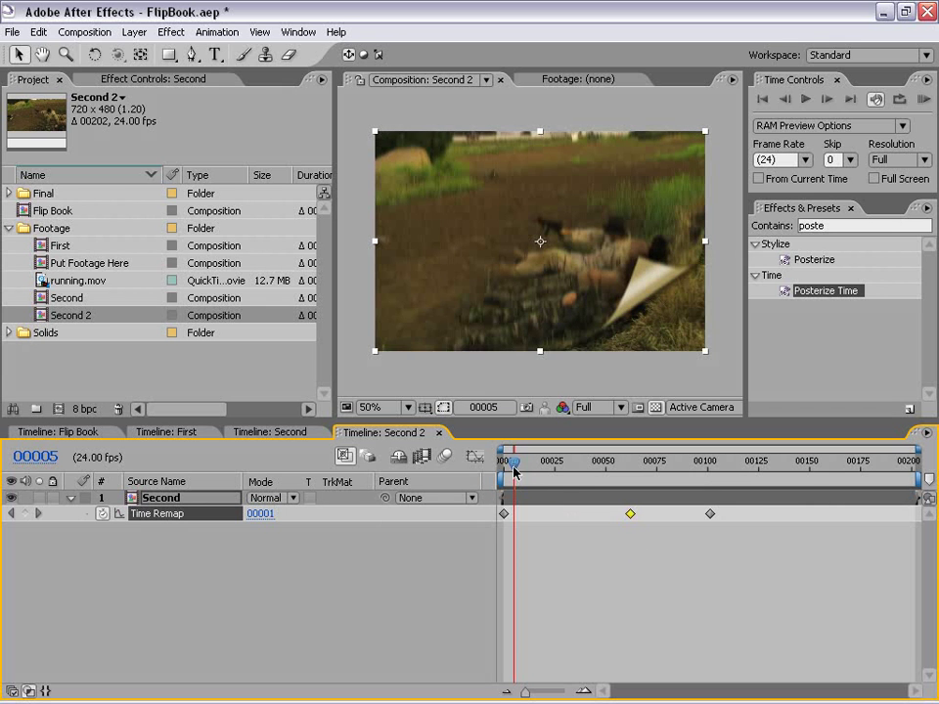
drag(515, 472, 547, 467)
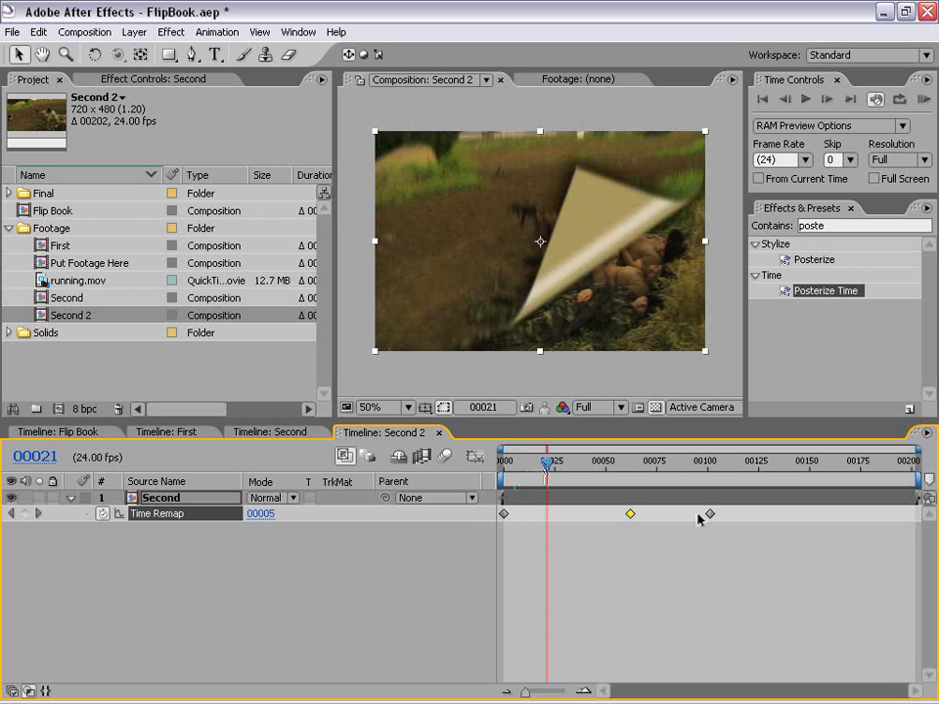
click(38, 31)
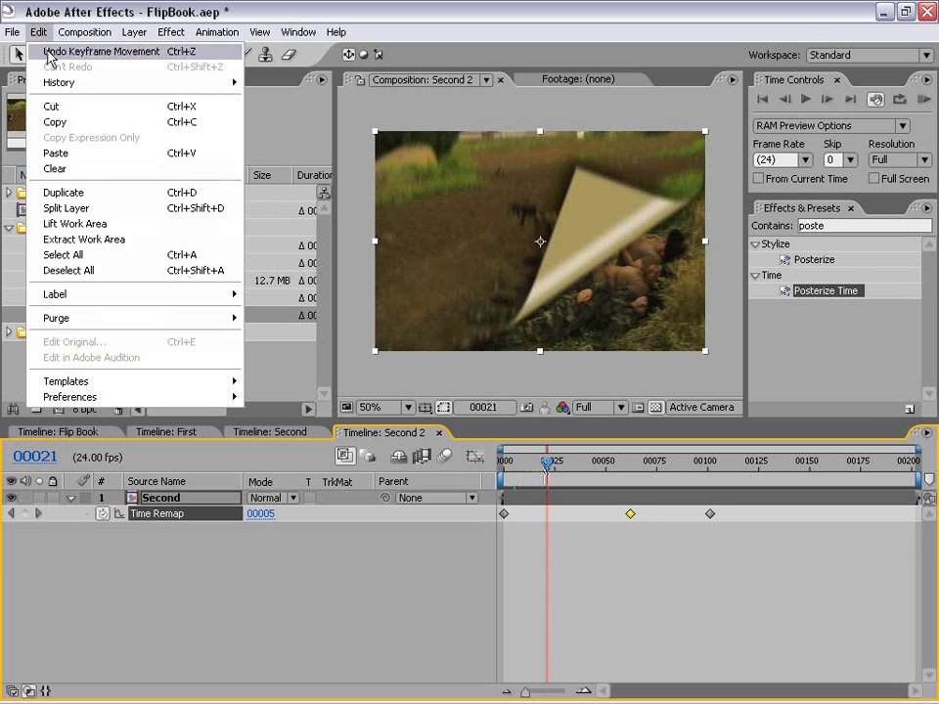
click(49, 55)
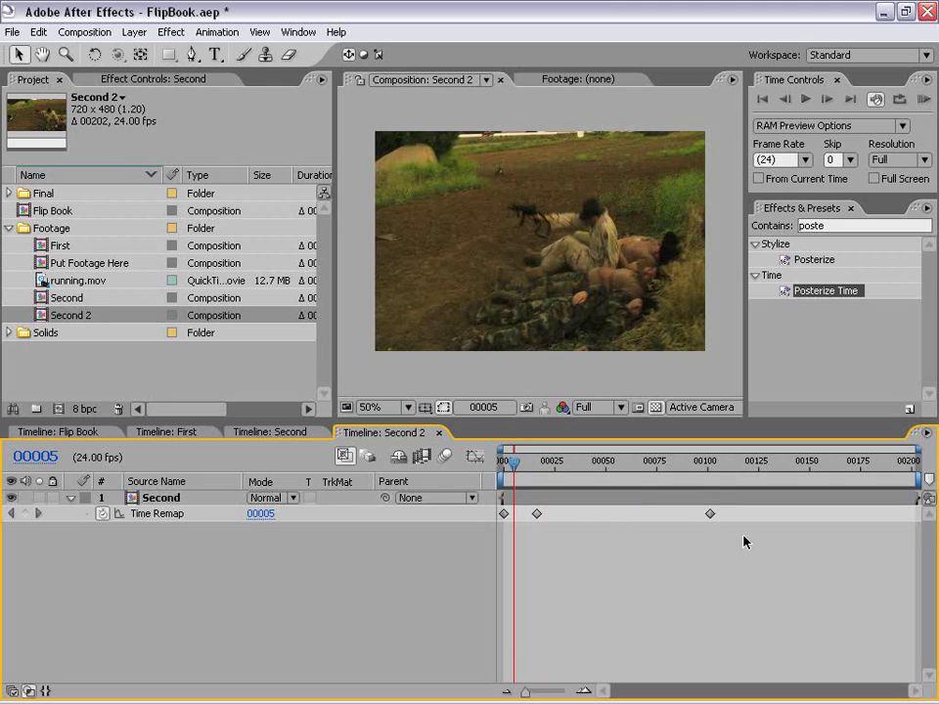
Move the last two Time Remap keyframes together so the middle one sits at frame 63, and check the slowed page turn at frame 15.
drag(744, 537, 632, 516)
click(633, 541)
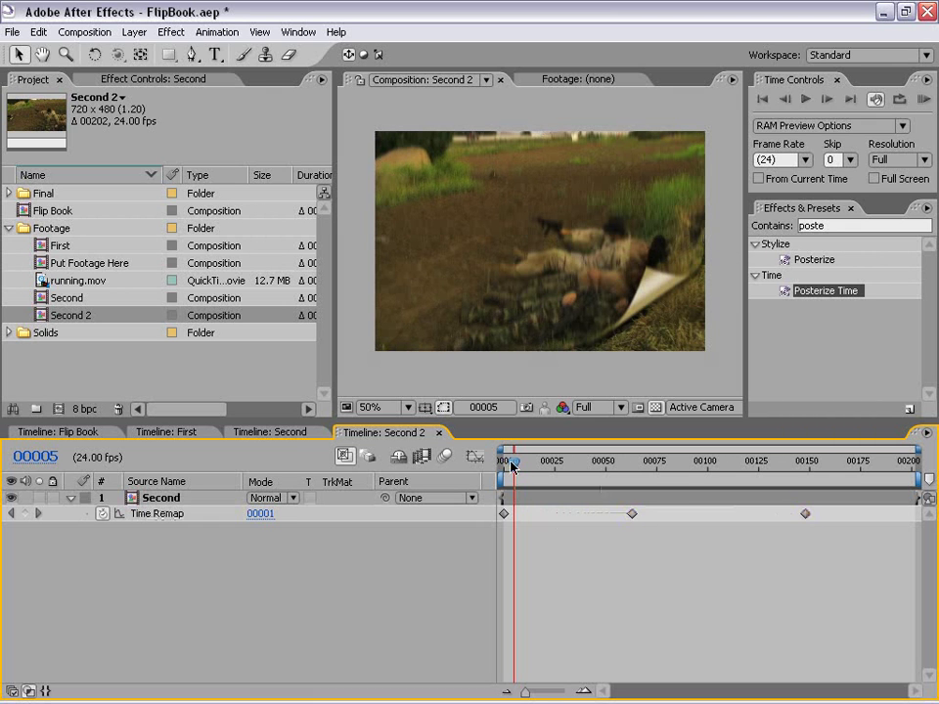
drag(514, 463, 536, 468)
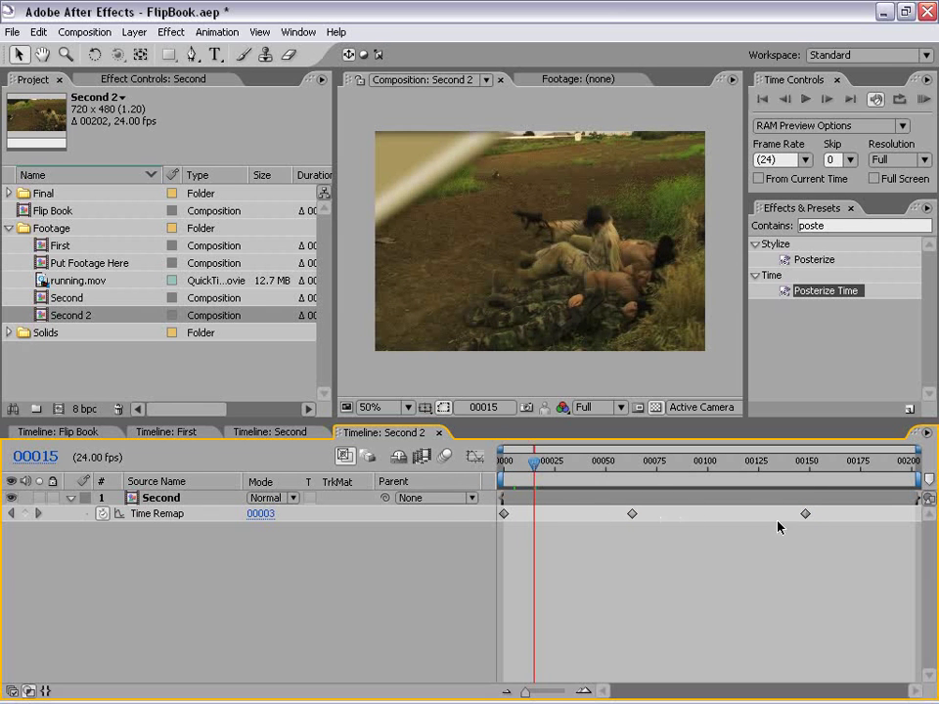
Apply Easy Ease In to the Time Remap keyframe at frame 63.
click(633, 516)
right_click(635, 517)
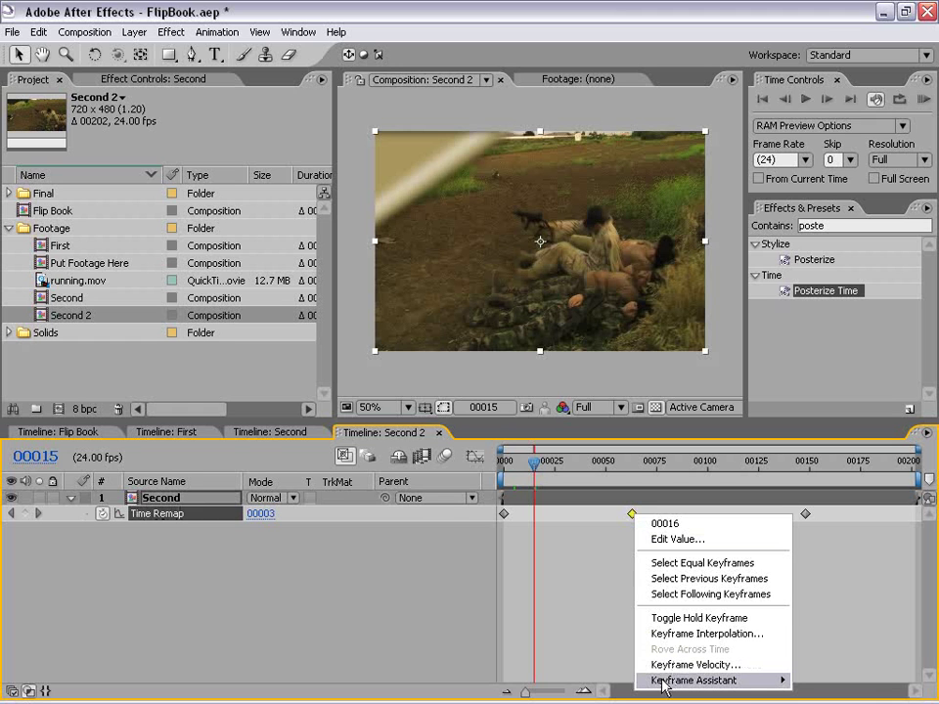
mouse_move(726, 682)
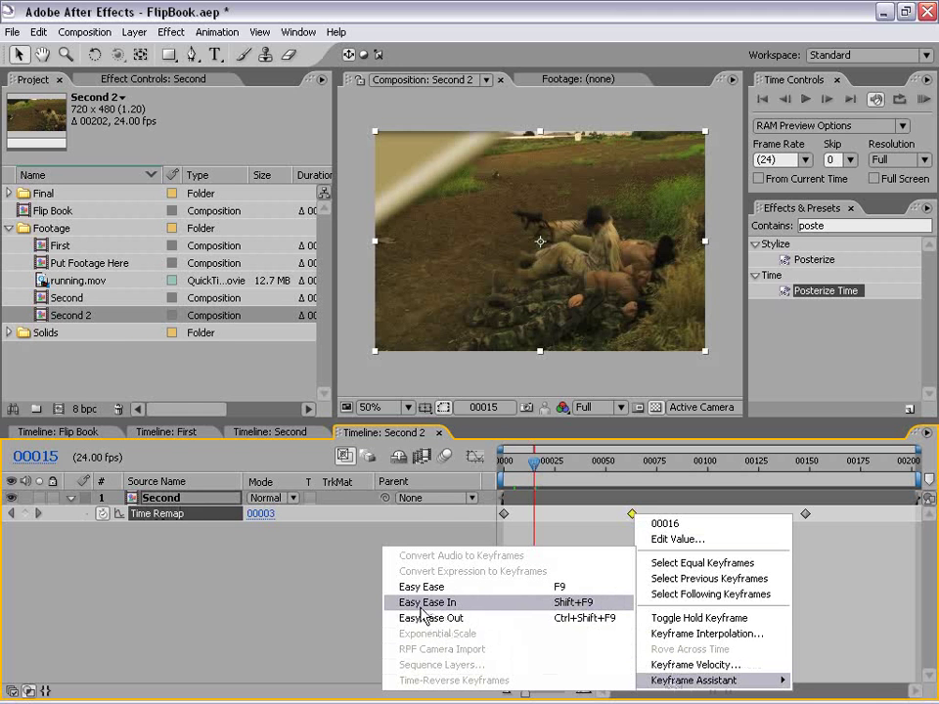
click(453, 606)
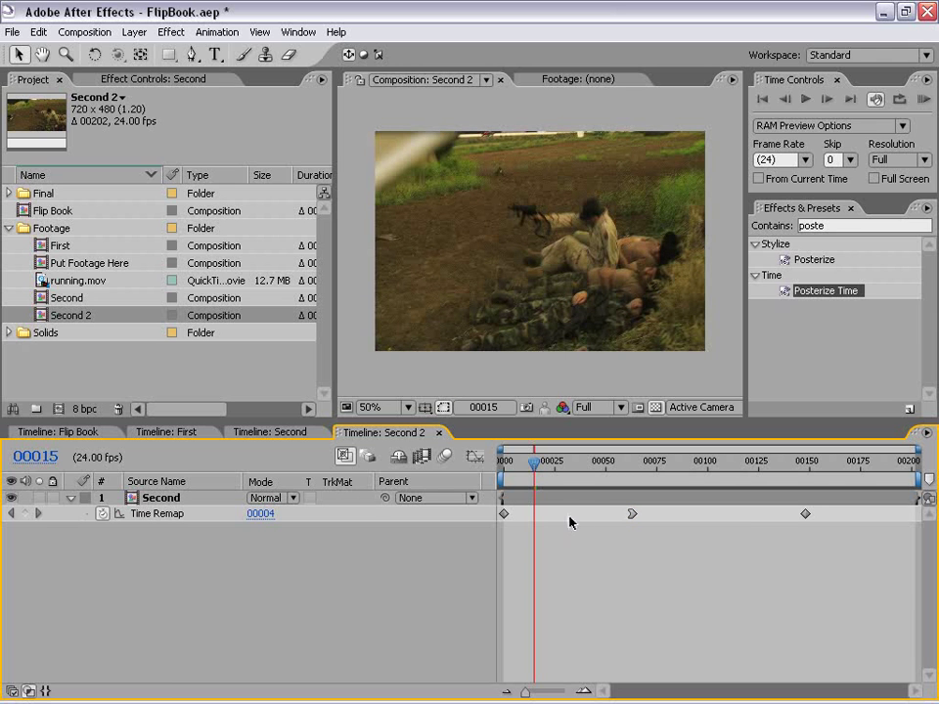
ctrl+alt+click(632, 514)
In an enlarged Graph Editor, reshape the Time Remap curve so it starts nearly flat and steepens towards the frame 63 keyframe.
click(172, 517)
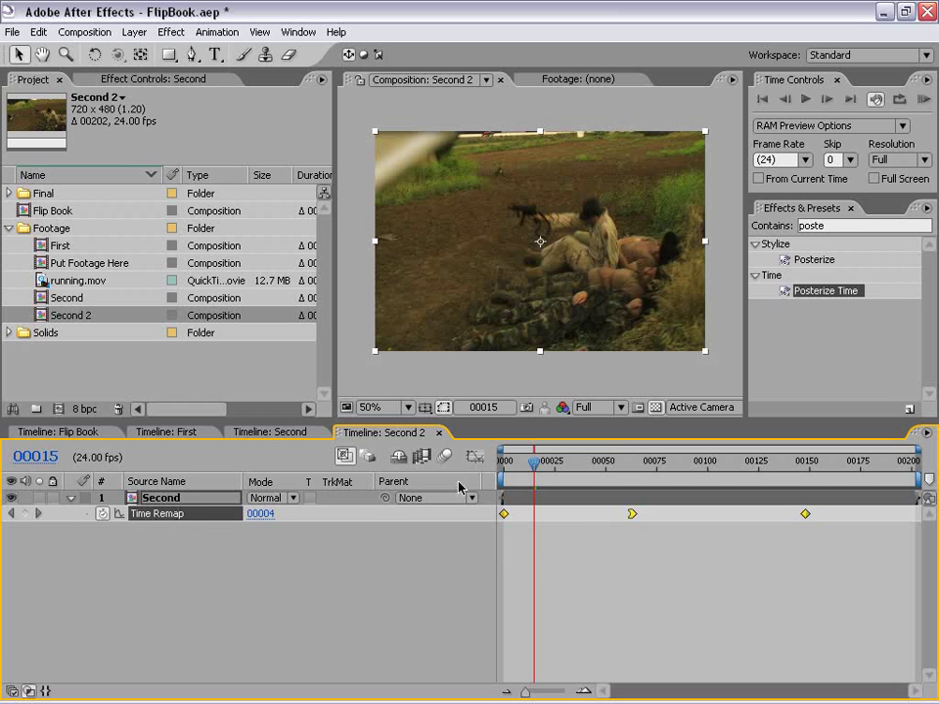
click(475, 457)
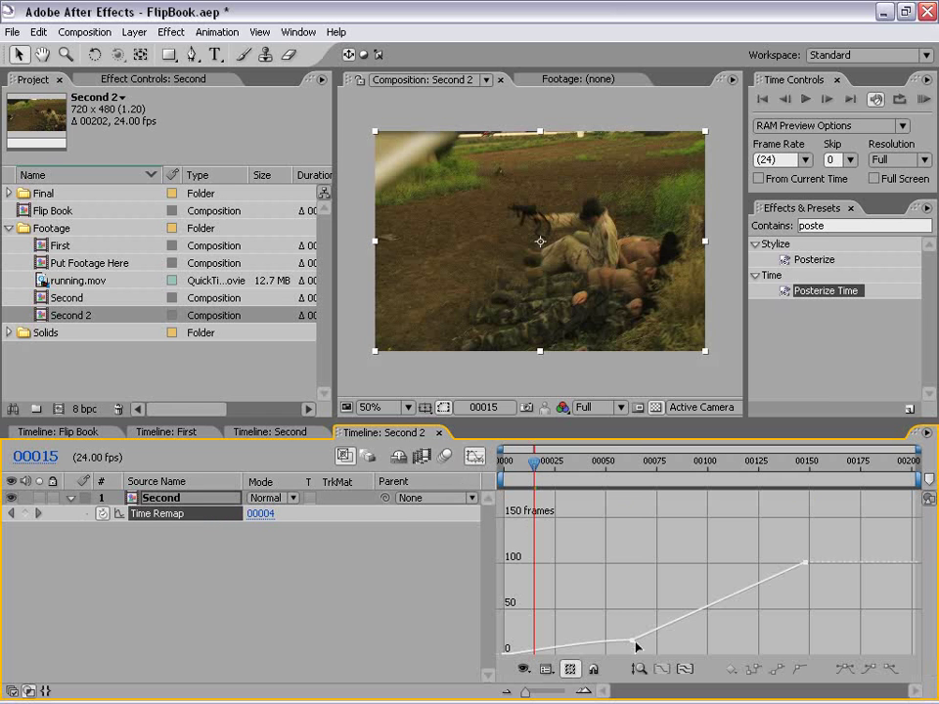
drag(606, 423, 606, 365)
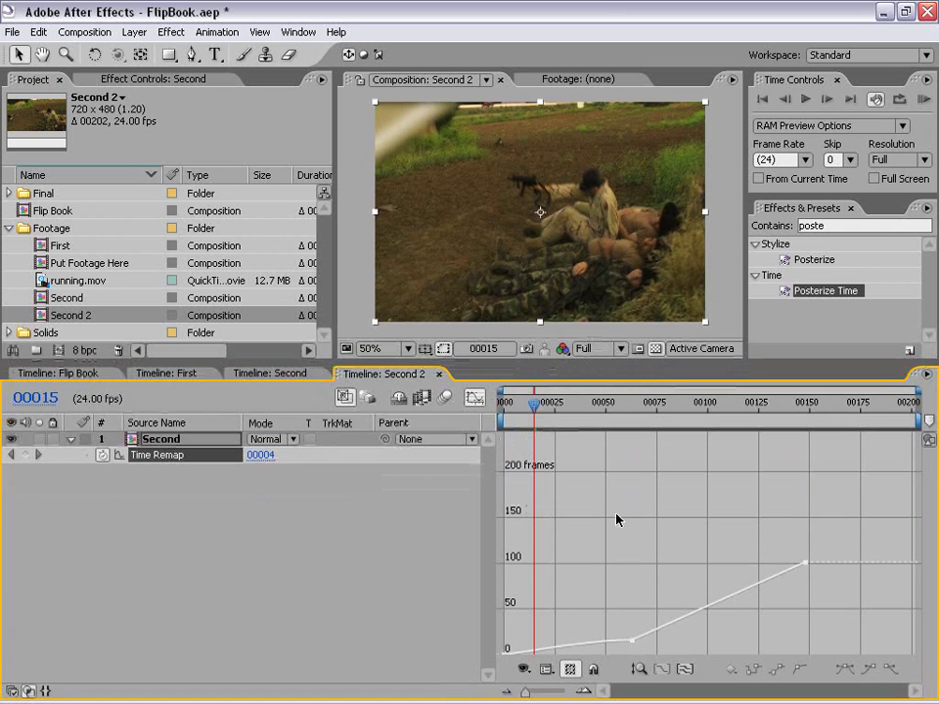
click(631, 641)
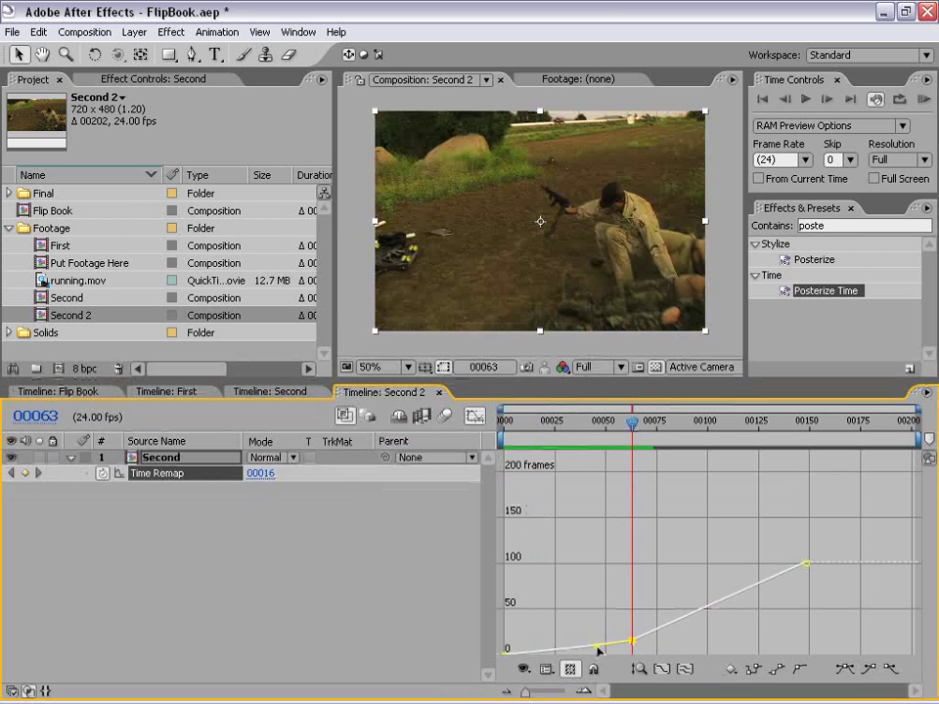
drag(602, 650, 636, 641)
click(684, 591)
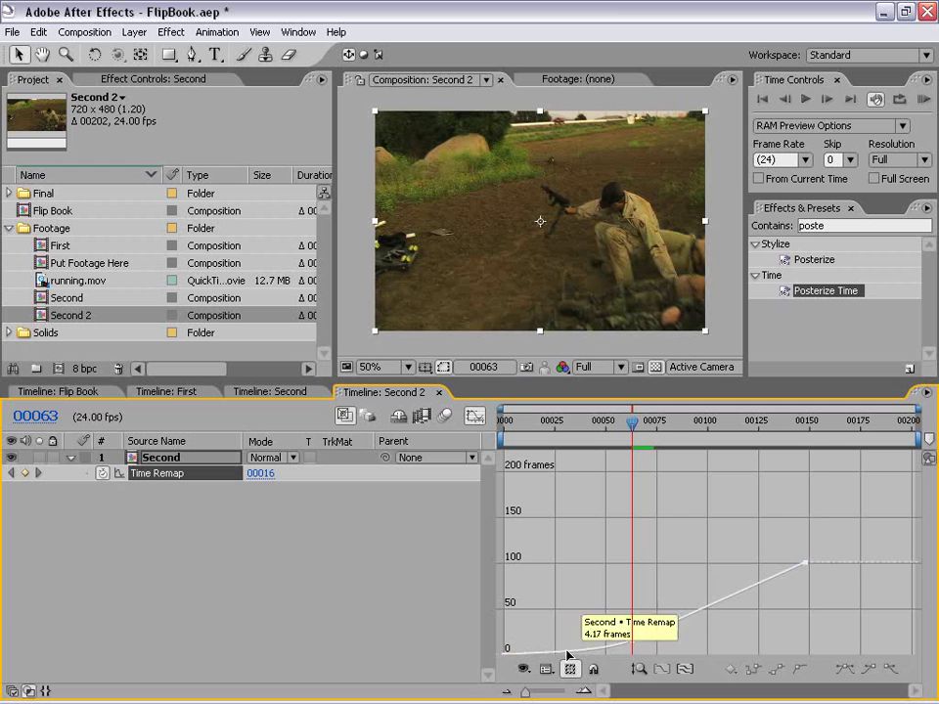
RAM-preview the Second 2 composition and slightly raise the incoming curve handle of the frame 63 Time Remap keyframe.
click(76, 392)
click(381, 393)
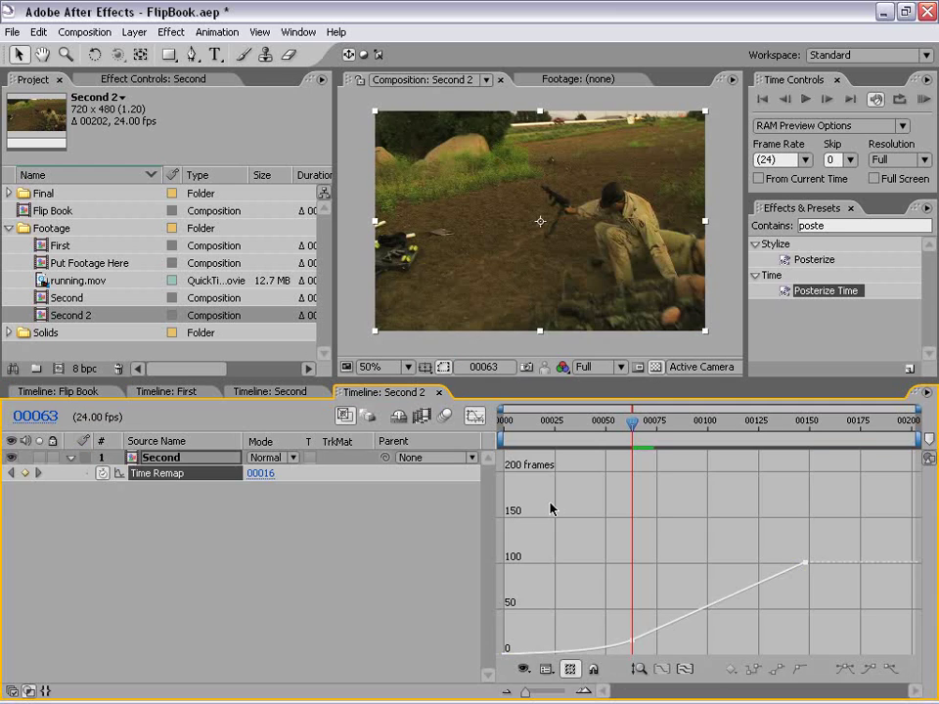
click(922, 100)
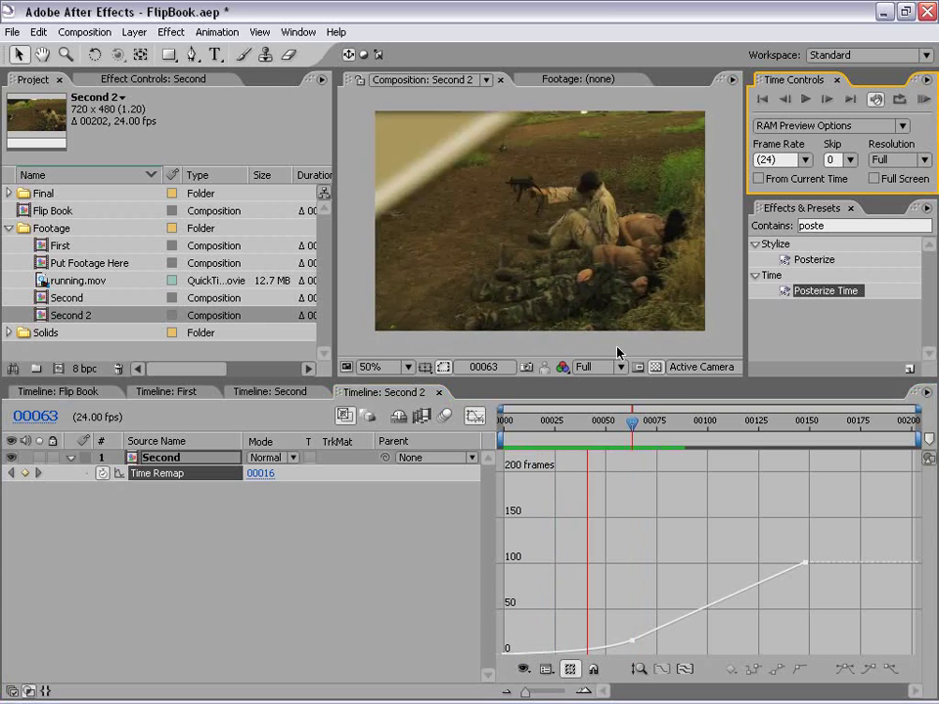
click(638, 629)
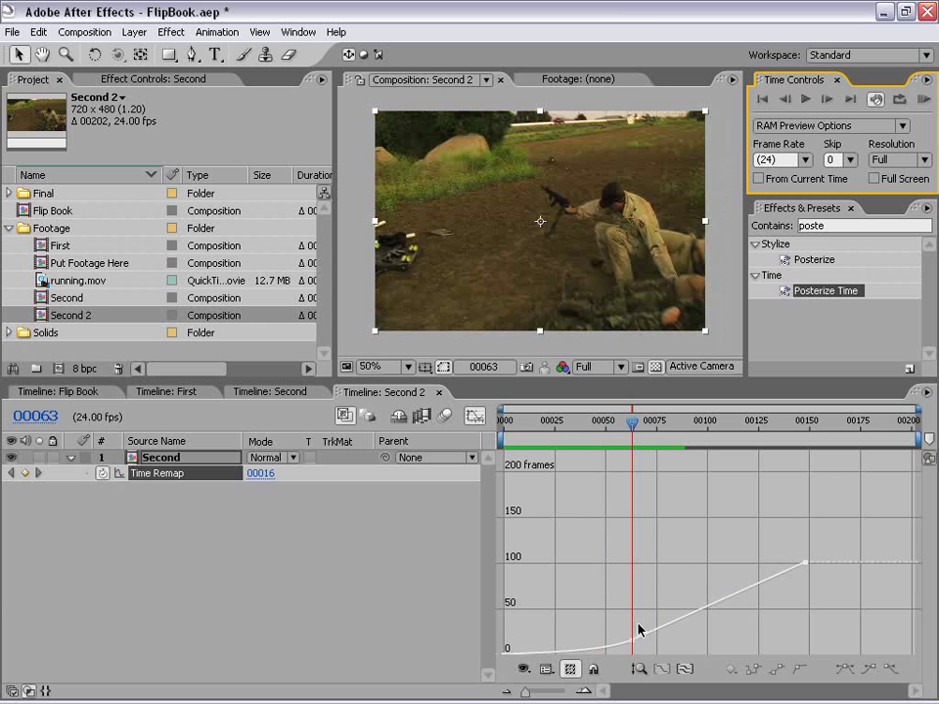
click(635, 646)
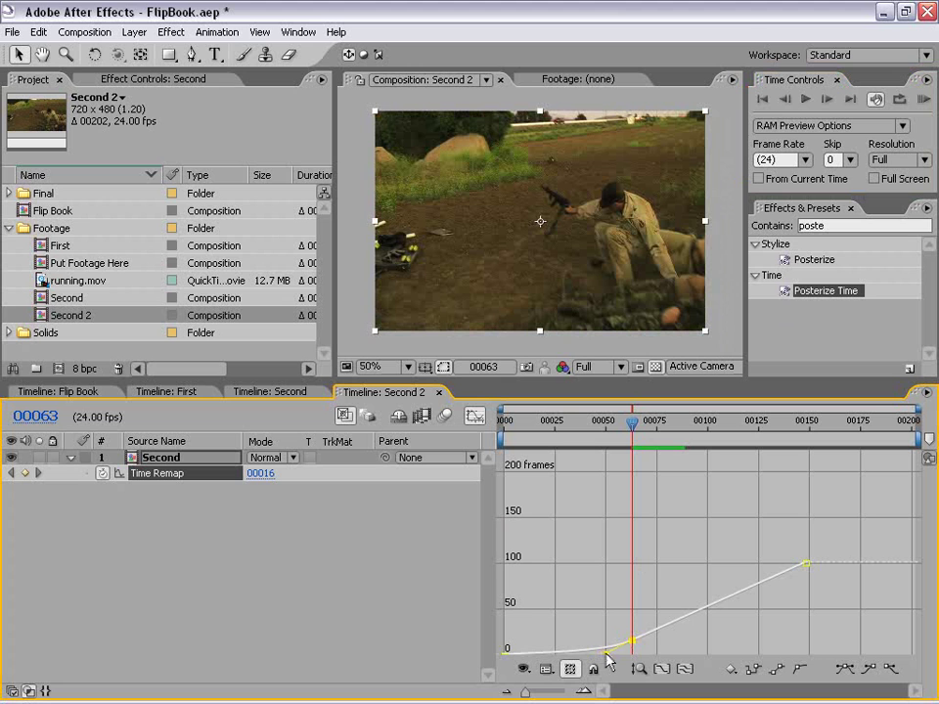
drag(604, 653, 605, 649)
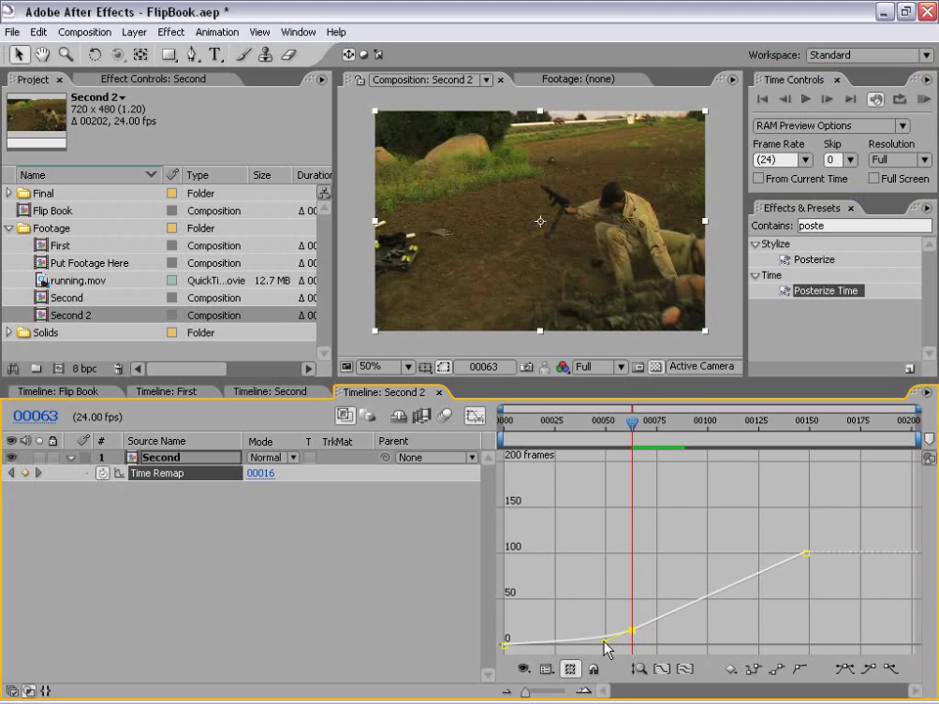
click(590, 583)
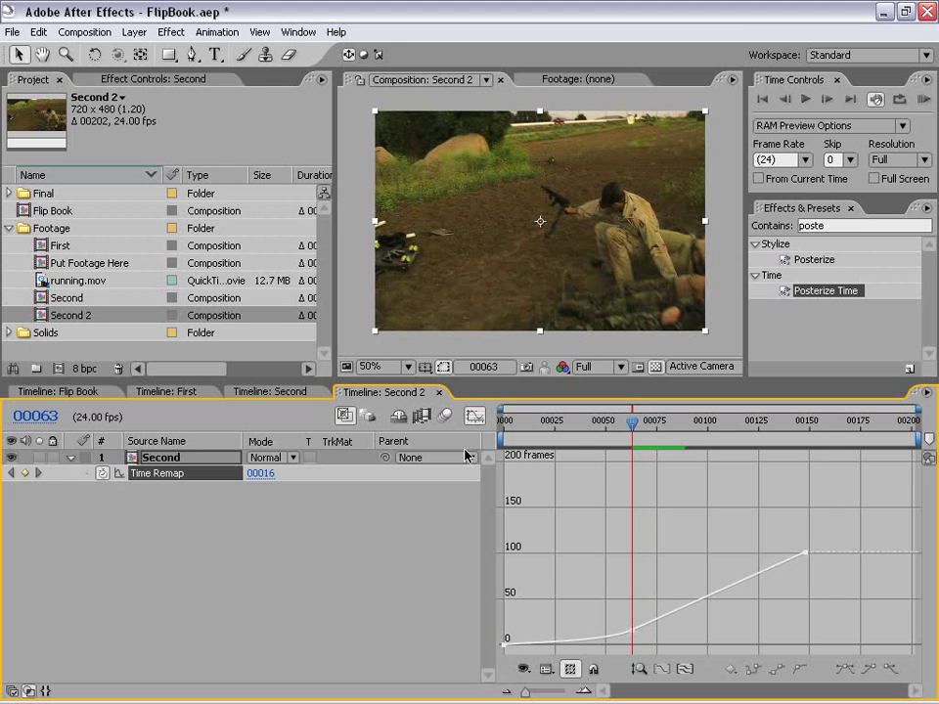
click(475, 417)
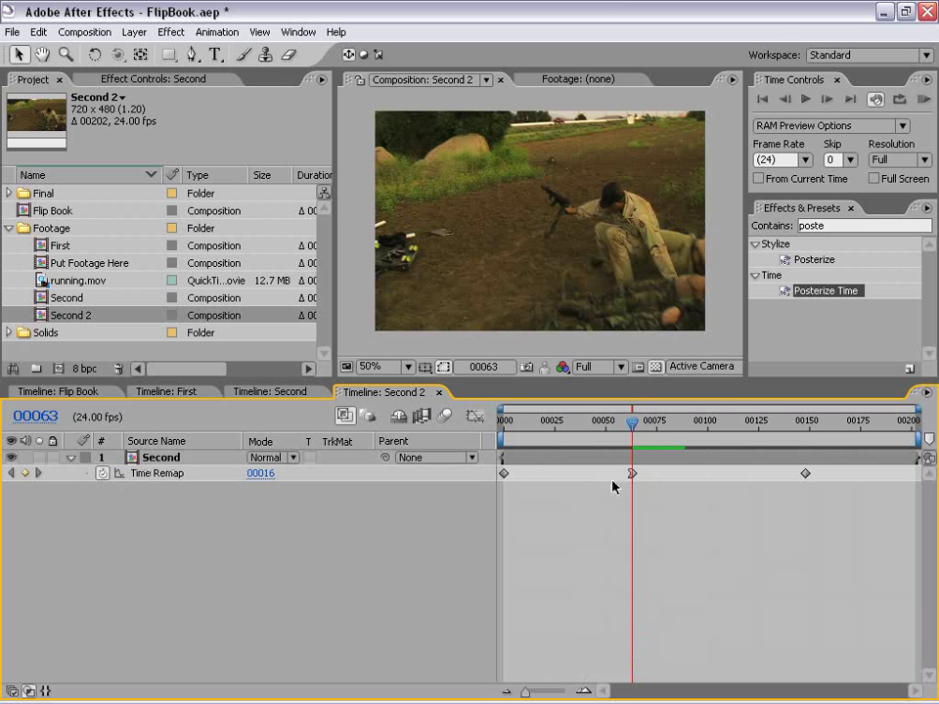
With the current time at frame 70, add a 720 × 480 near-white solid above the Second layer.
mouse_move(633, 431)
mouse_down()
mouse_move(621, 432)
mouse_move(669, 432)
mouse_move(640, 427)
mouse_up()
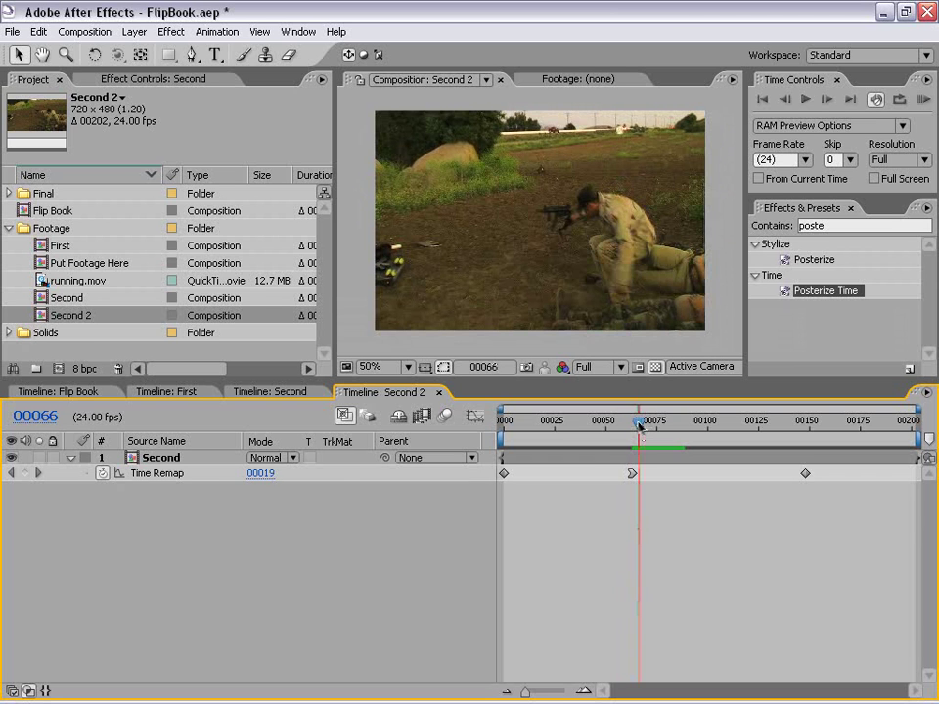
mouse_move(640, 427)
mouse_down()
mouse_move(616, 427)
mouse_move(658, 426)
mouse_move(622, 426)
mouse_move(646, 426)
mouse_up()
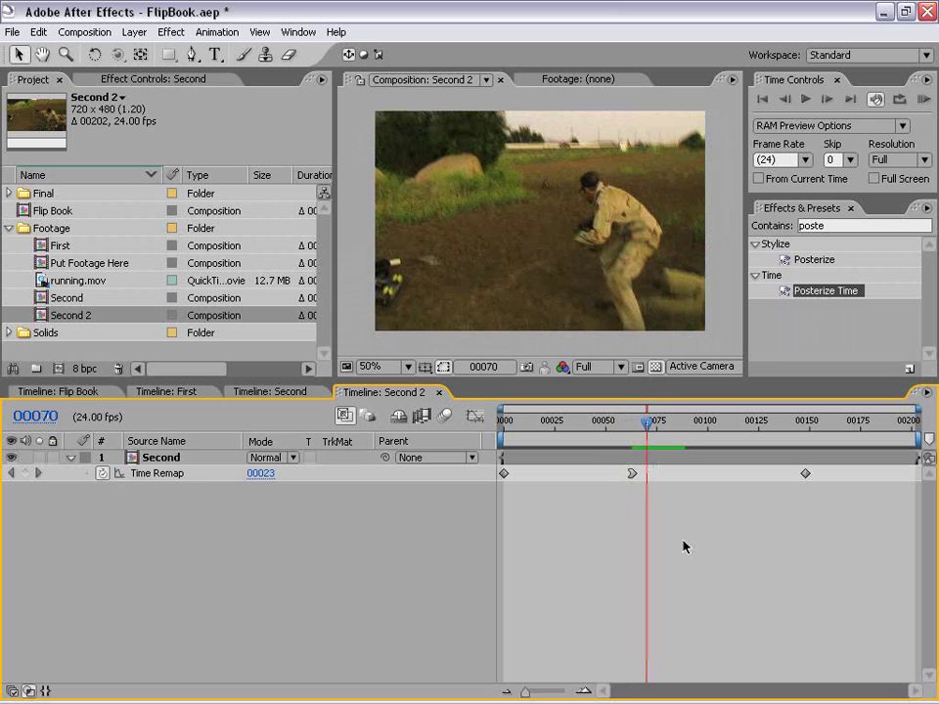
click(134, 31)
mouse_move(146, 51)
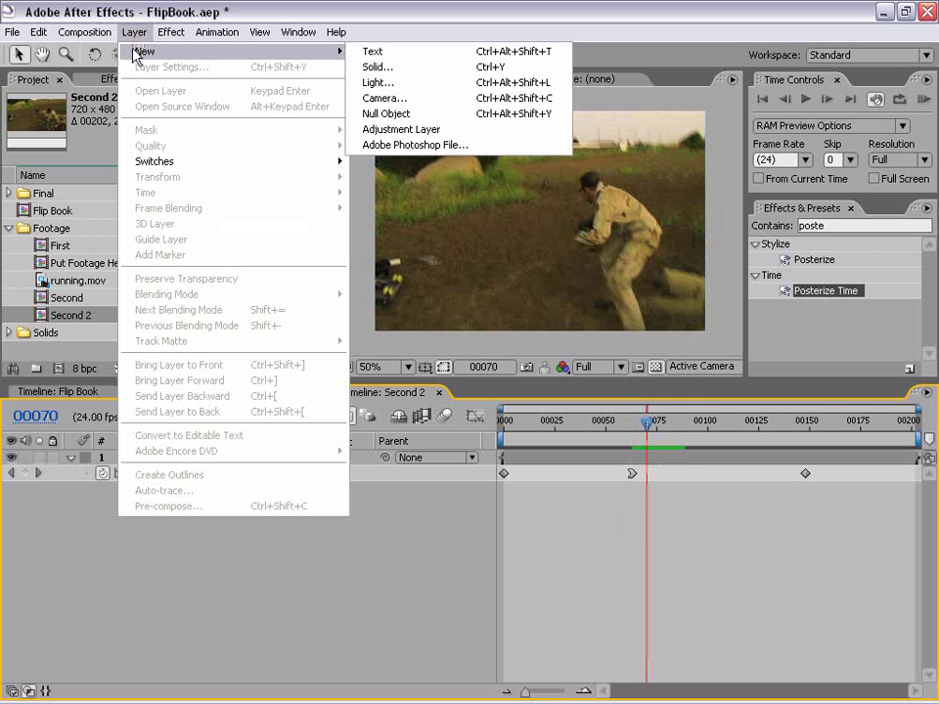
click(409, 71)
click(411, 466)
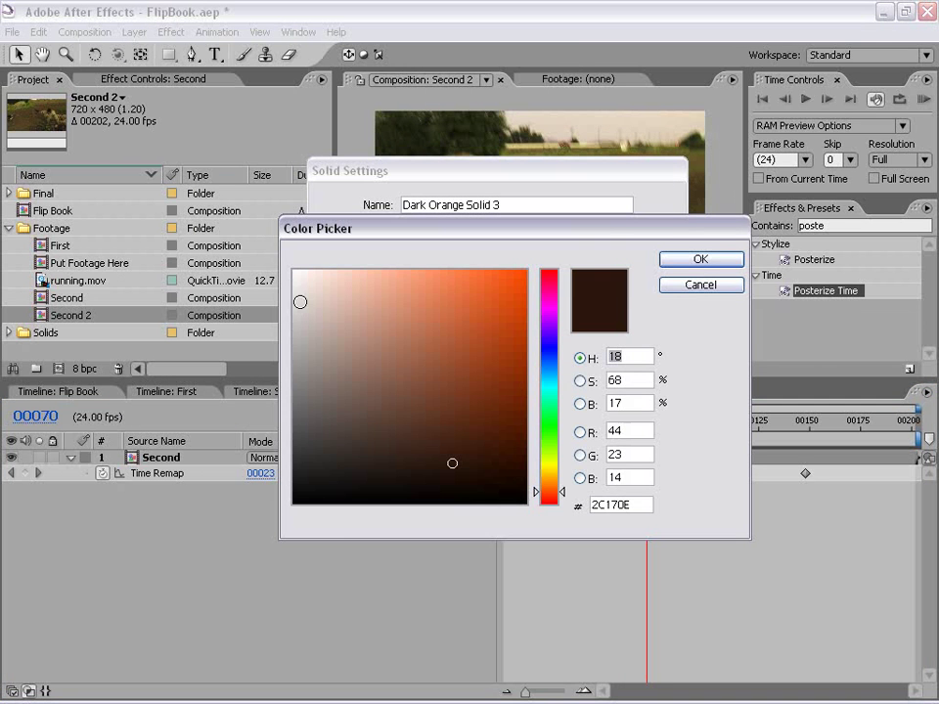
click(288, 293)
click(698, 262)
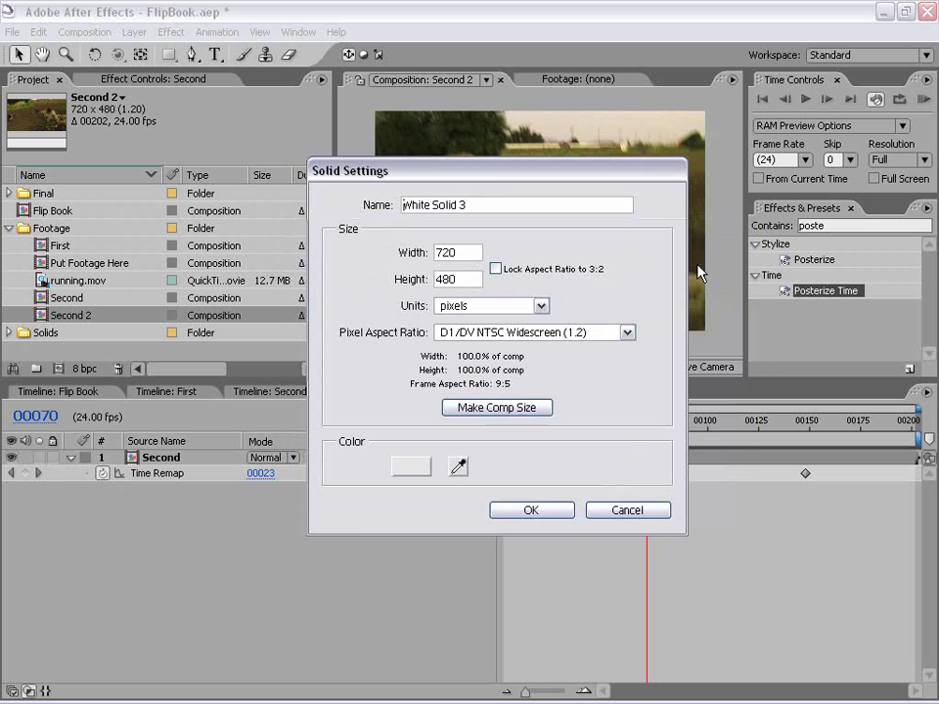
click(532, 510)
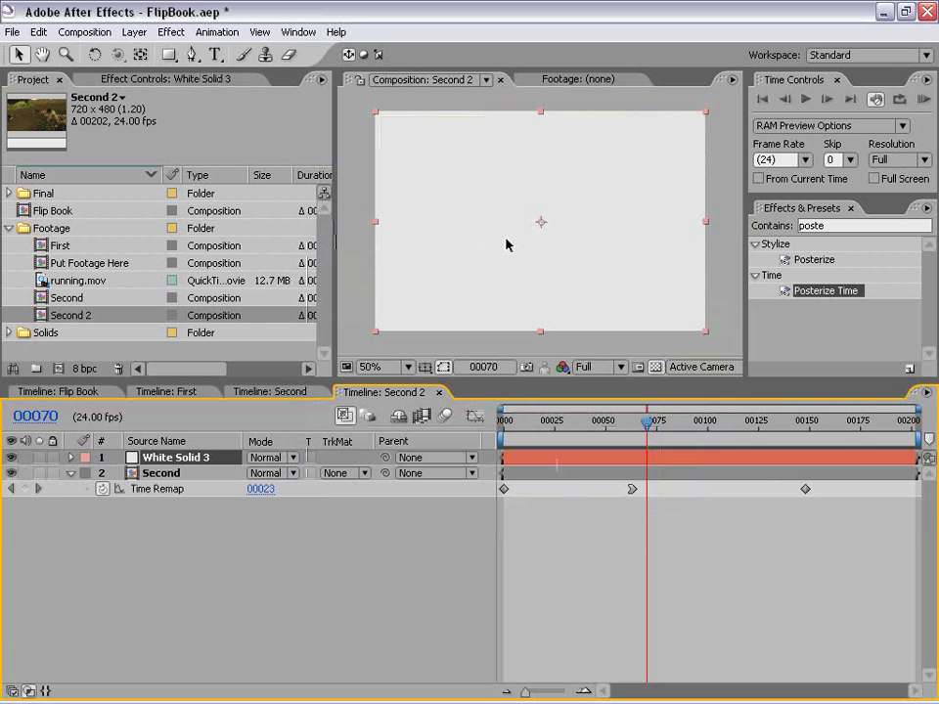
Apply the Strobe Light effect to the white solid and set its Strobe option to Makes Layer Transparent.
click(841, 226)
text(strob)
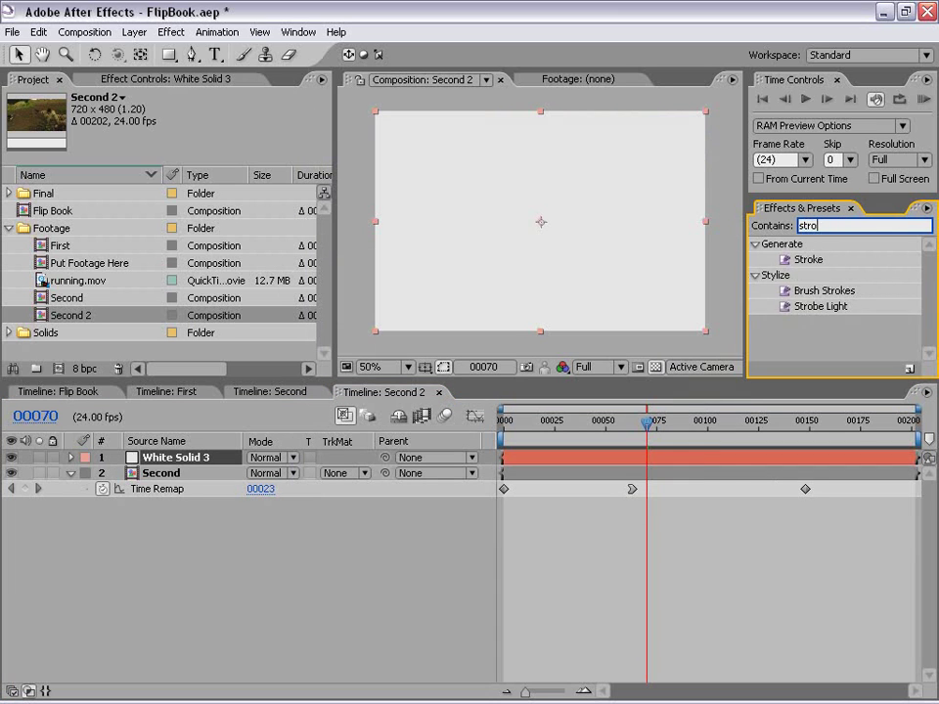
click(819, 260)
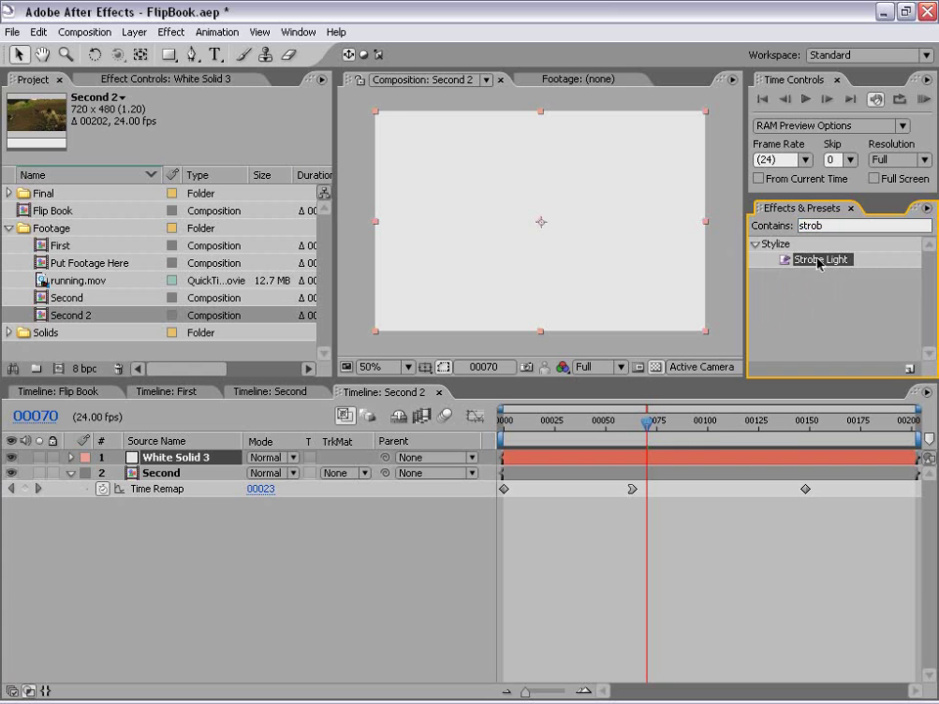
drag(819, 260, 614, 233)
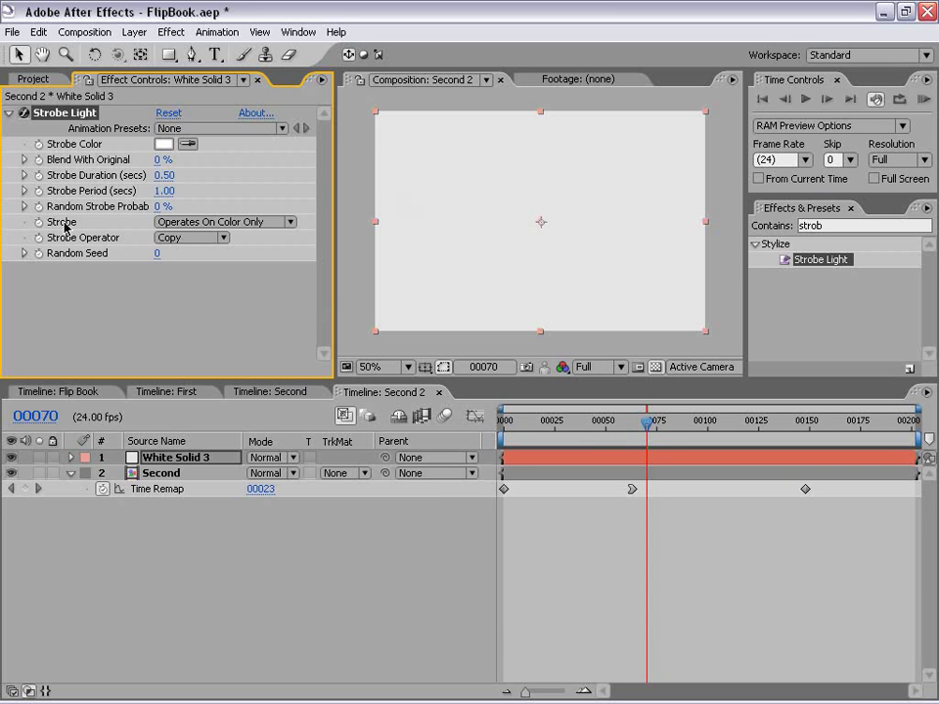
click(209, 222)
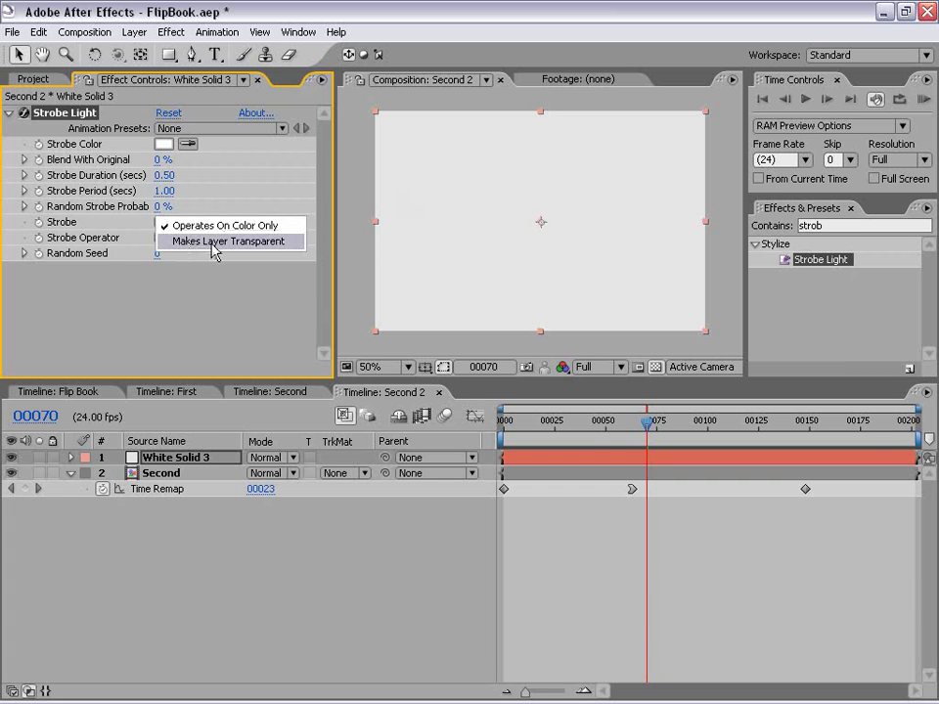
click(229, 241)
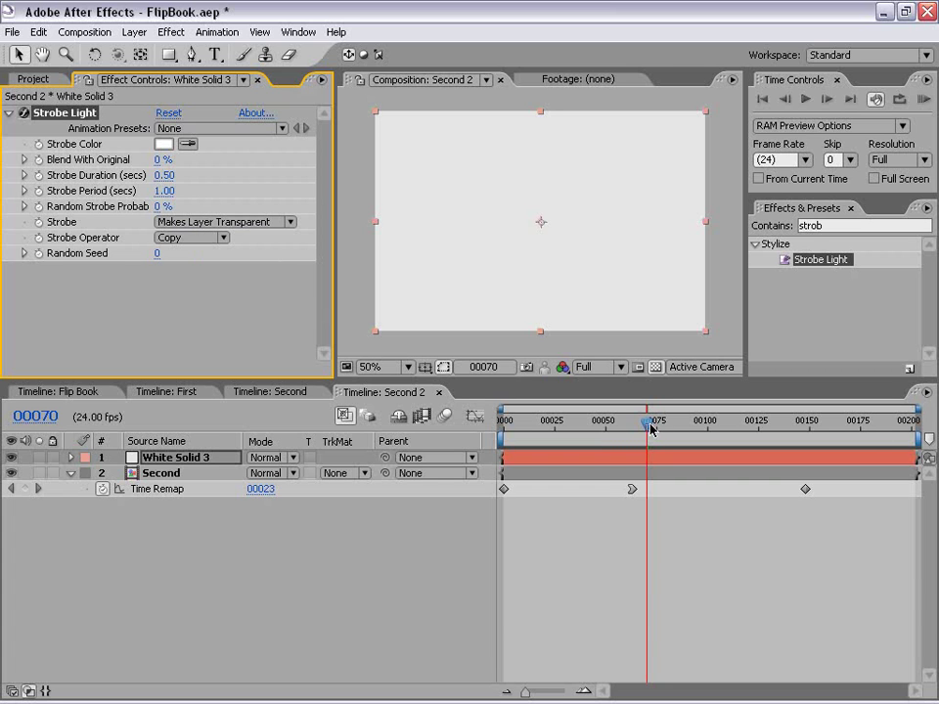
drag(648, 421, 625, 427)
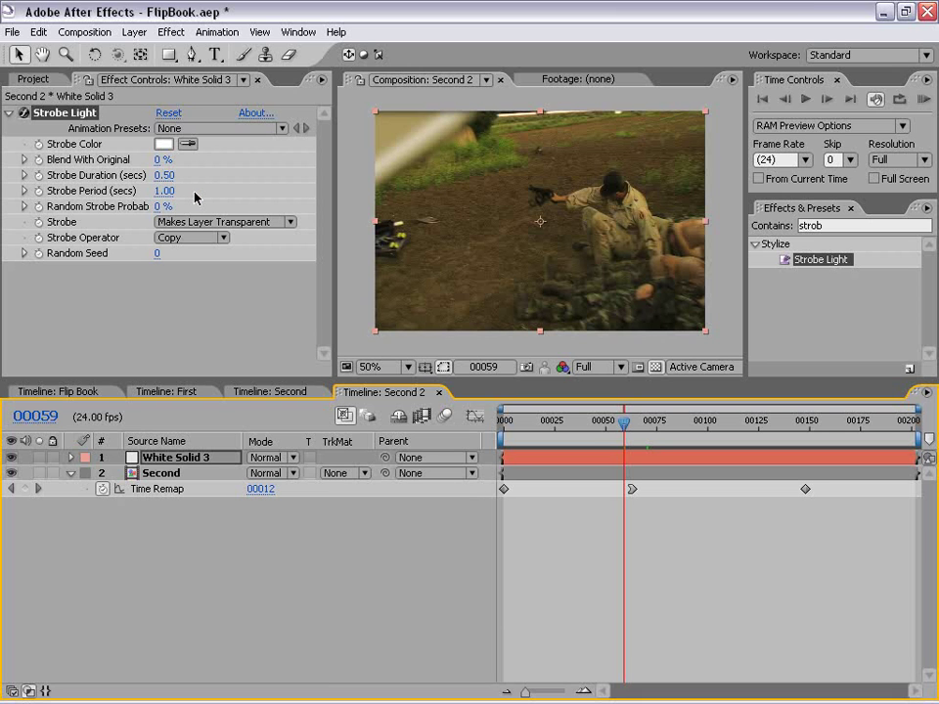
Open the Windows Calculator, compute 1 divided by 24 to get one frame's duration in seconds, and close it.
key(super+r)
key(Return)
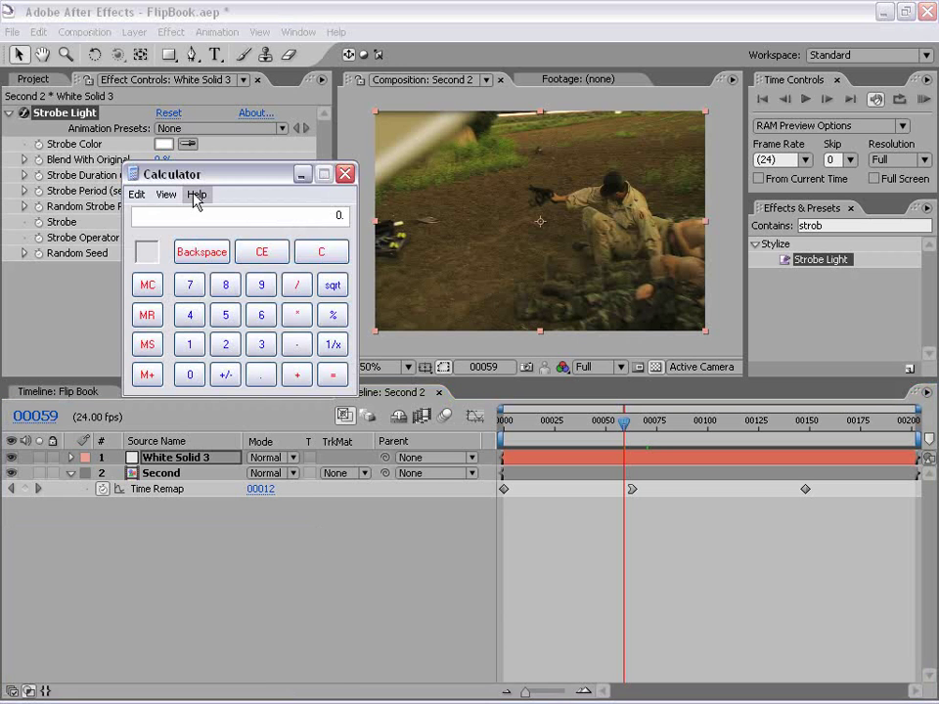
drag(225, 182, 199, 323)
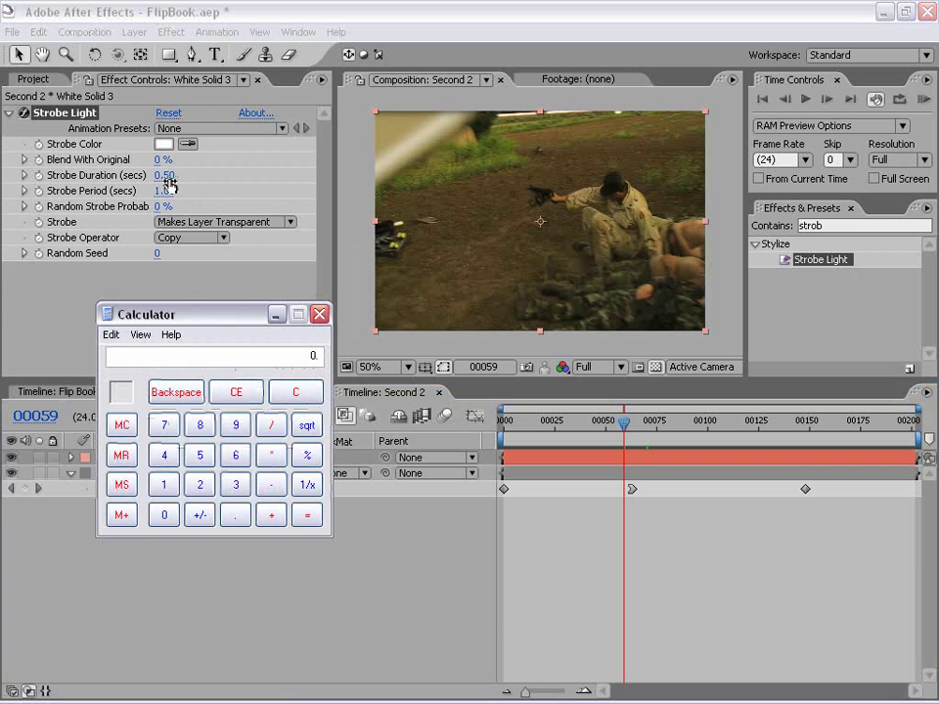
drag(218, 323, 143, 266)
click(85, 447)
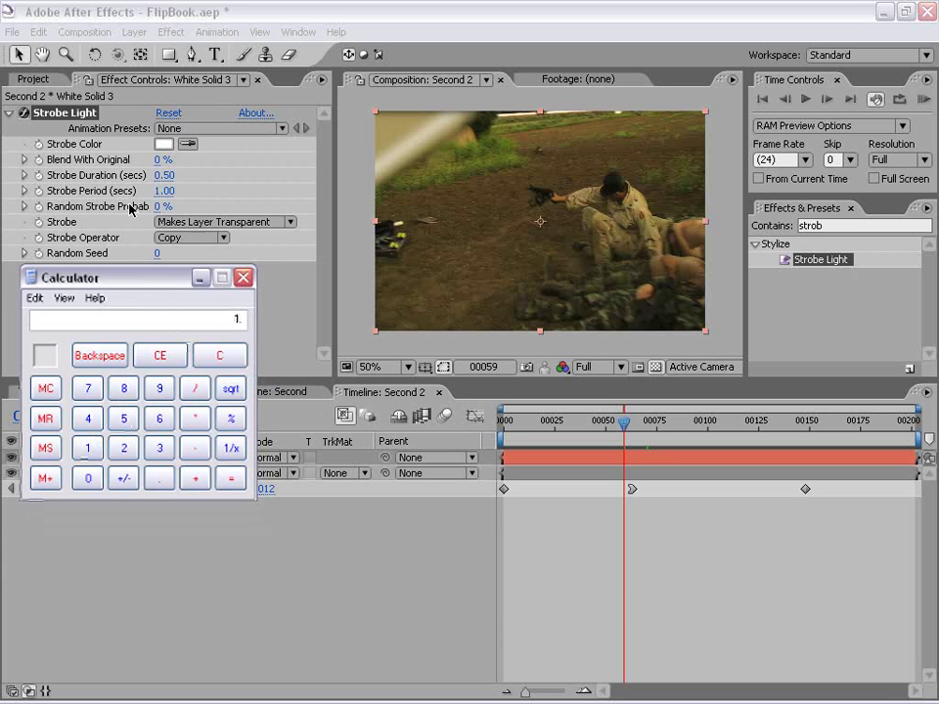
click(192, 395)
click(123, 449)
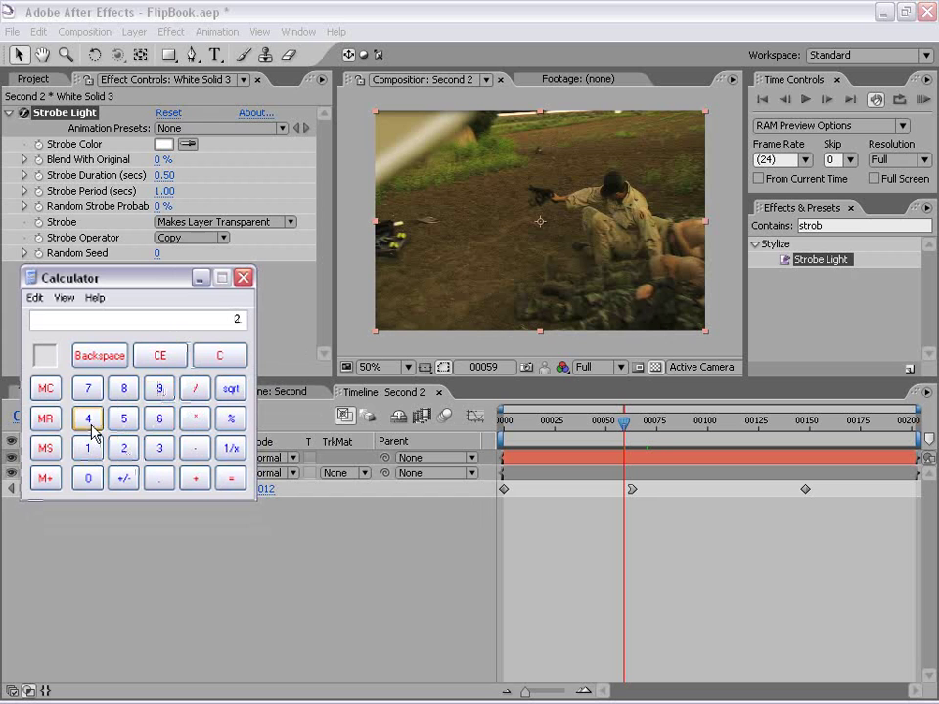
click(87, 422)
click(231, 478)
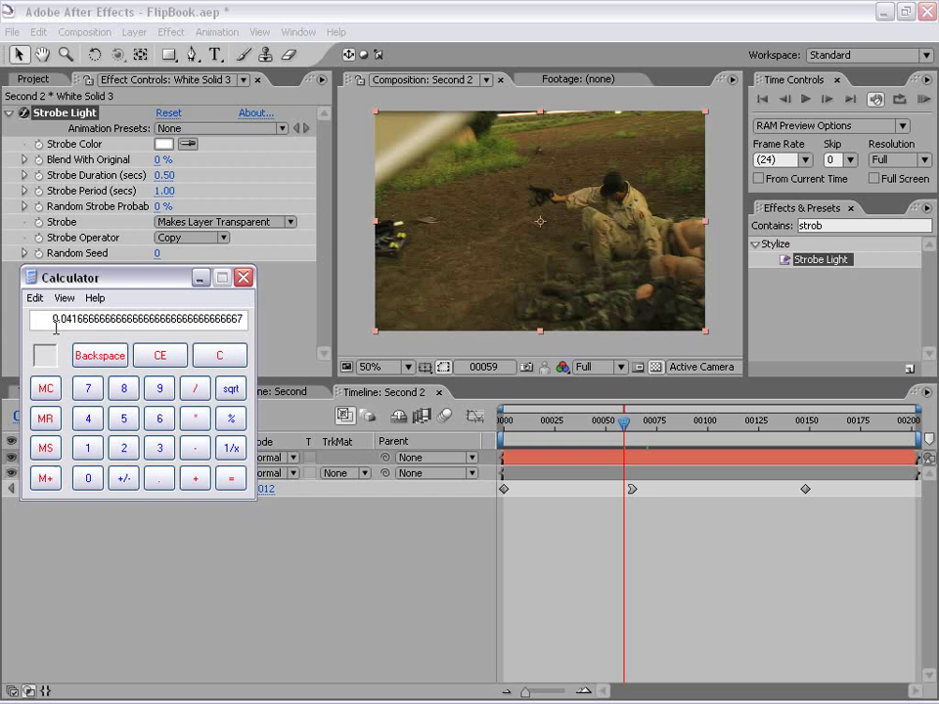
click(244, 278)
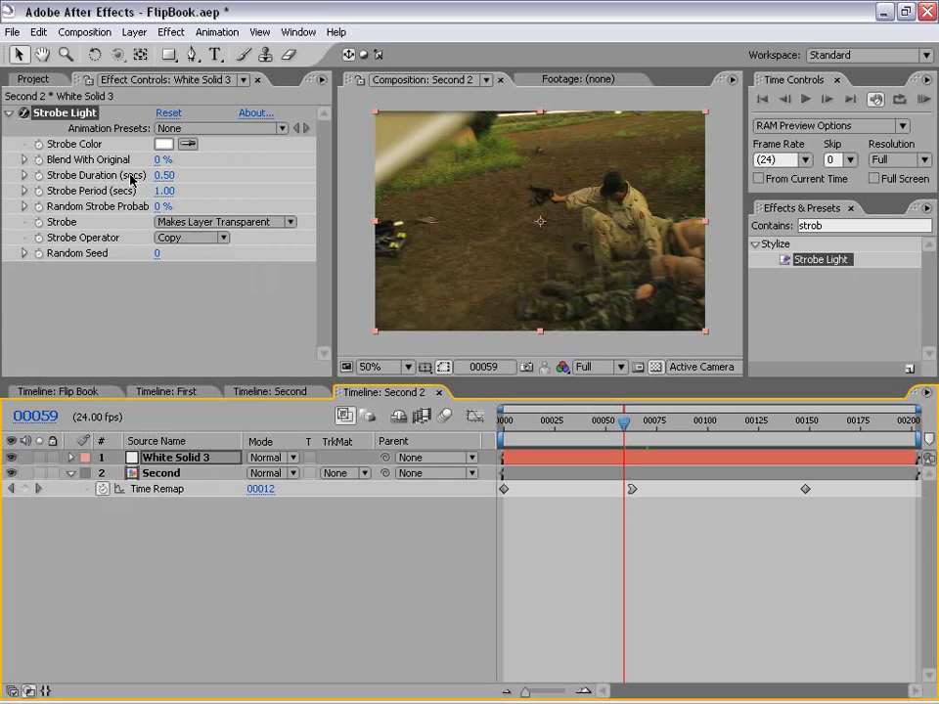
Set the Strobe Light's Strobe Duration to 0.04 seconds and its Strobe Period to 0.08 seconds.
click(163, 175)
text(.04)
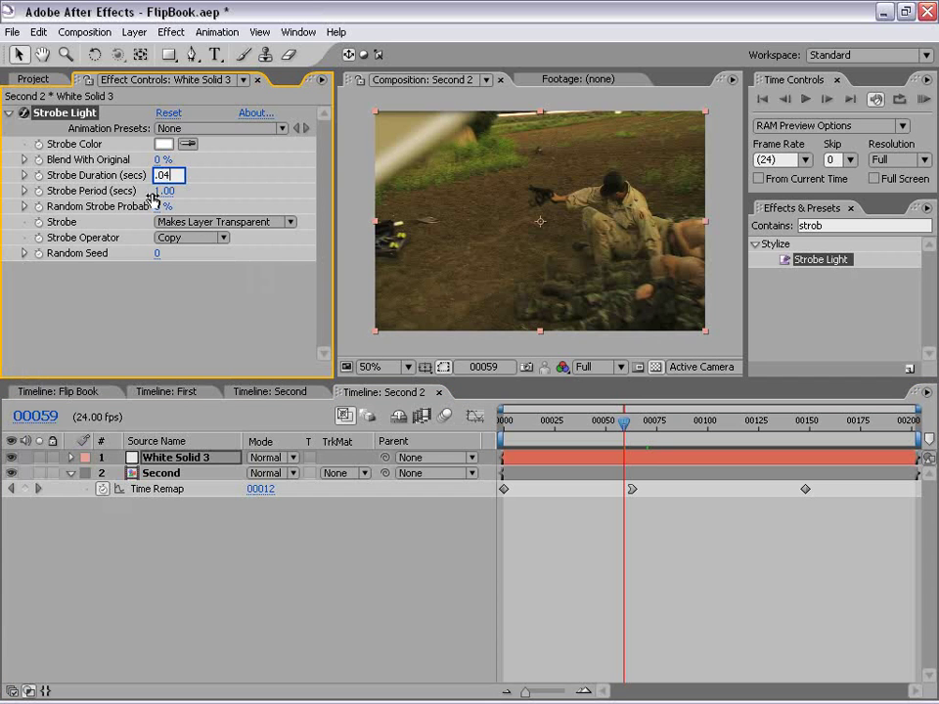
key(Tab)
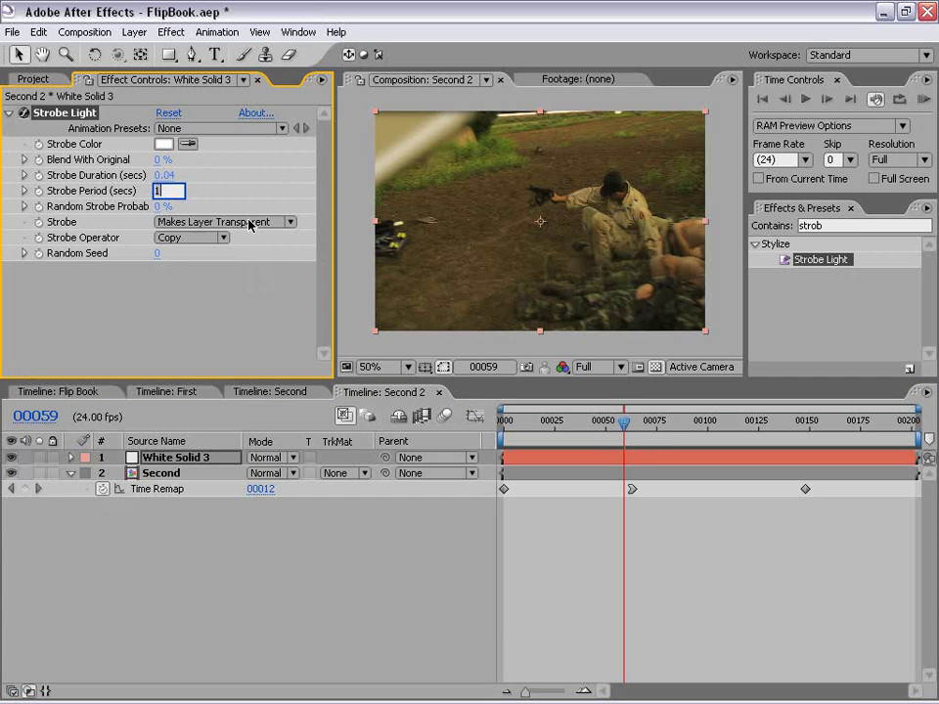
text(.08)
key(Return)
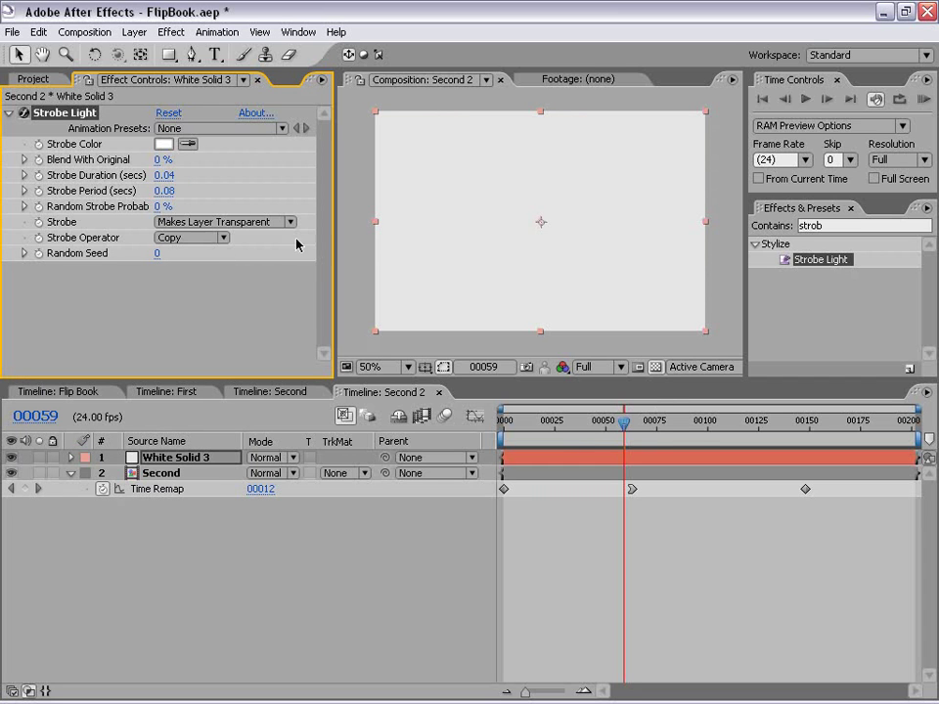
At frame 40, set the white solid's Opacity to 6% and turn on keyframing for it.
drag(623, 421, 586, 425)
click(619, 545)
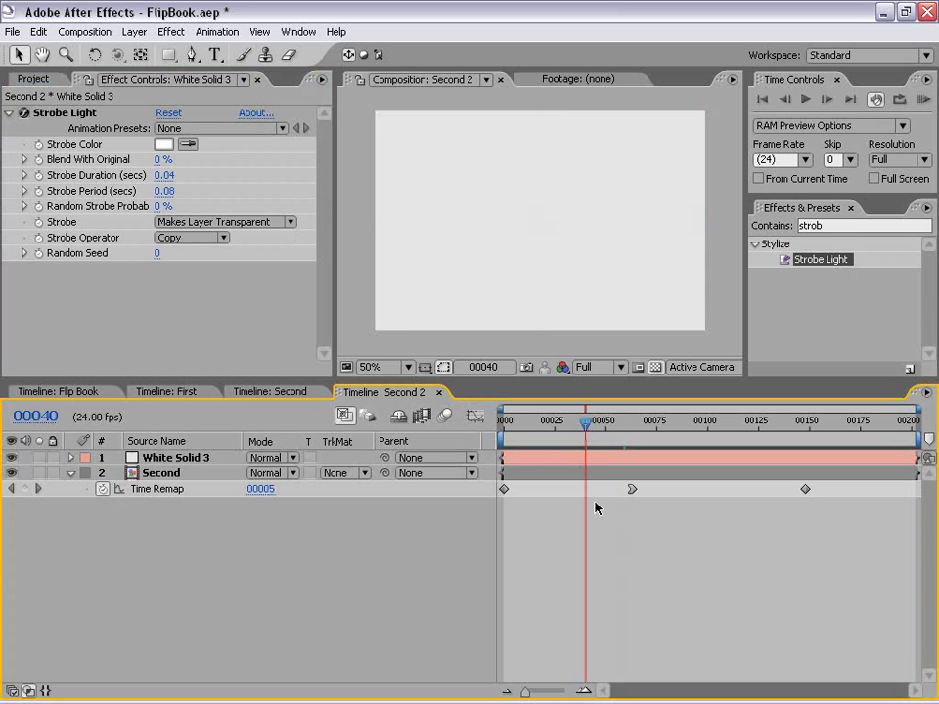
click(592, 458)
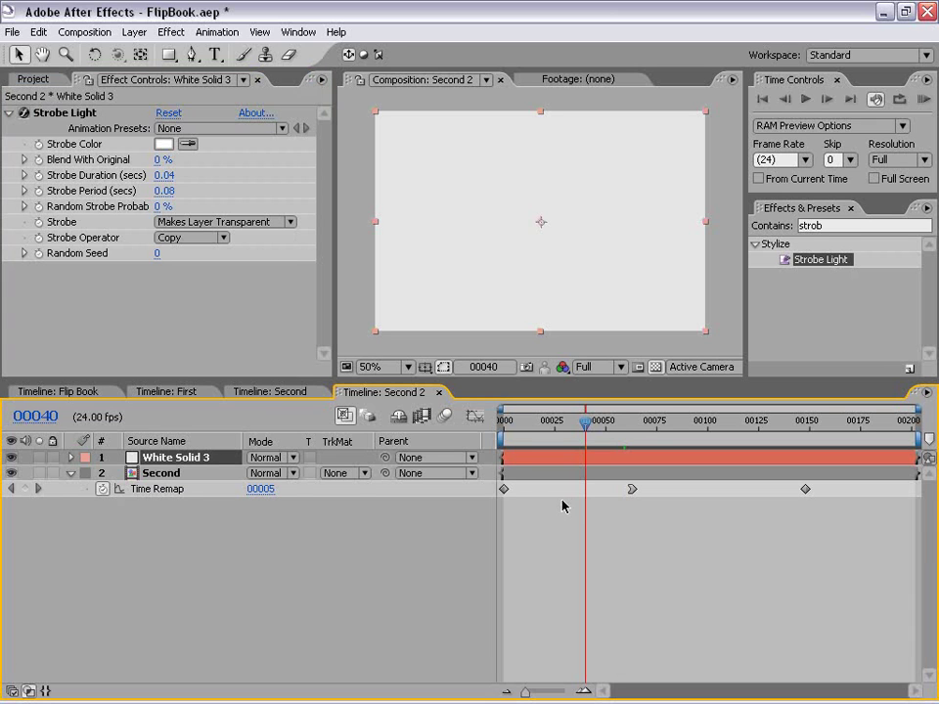
key(t)
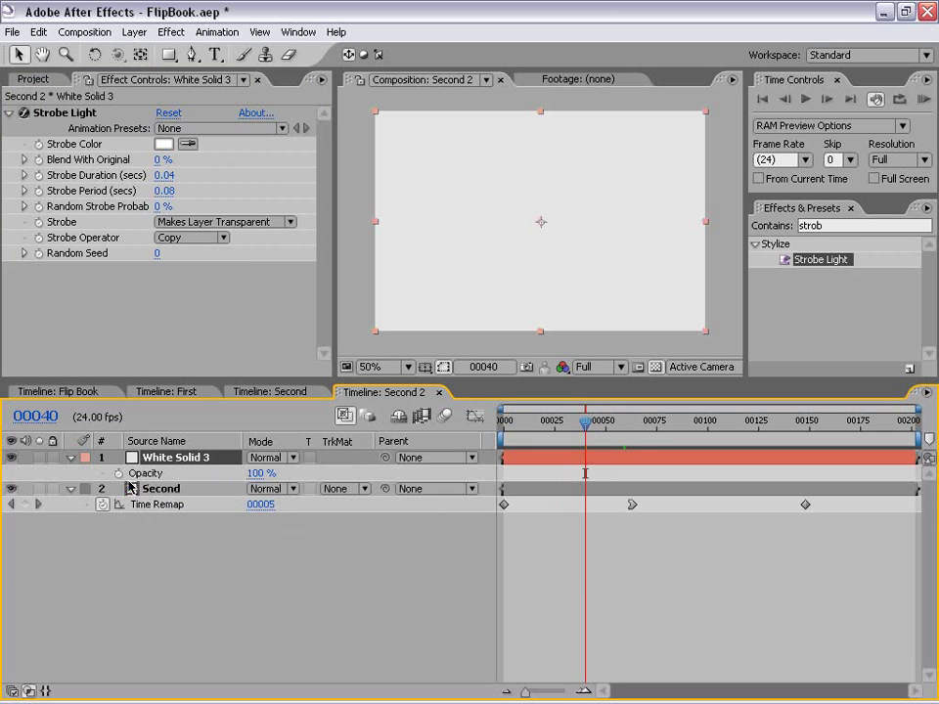
click(259, 473)
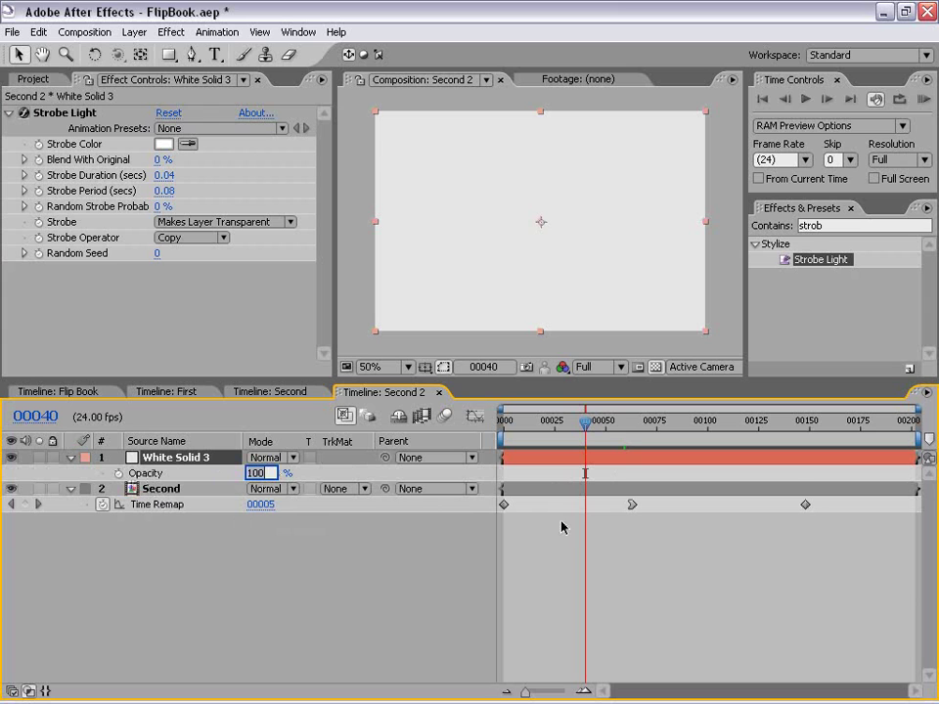
text(6)
key(Return)
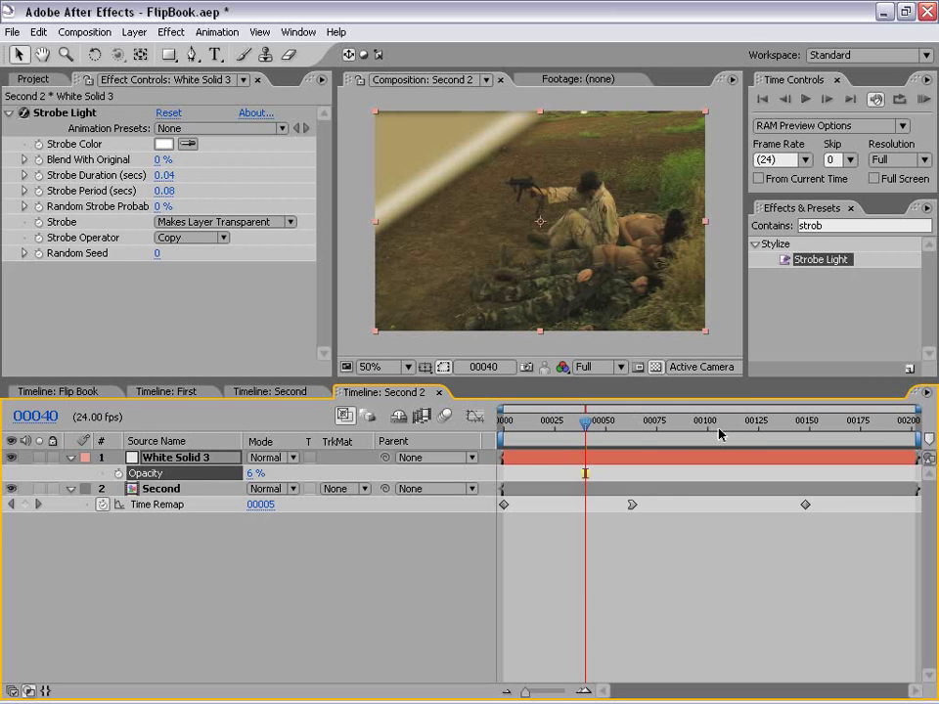
click(117, 473)
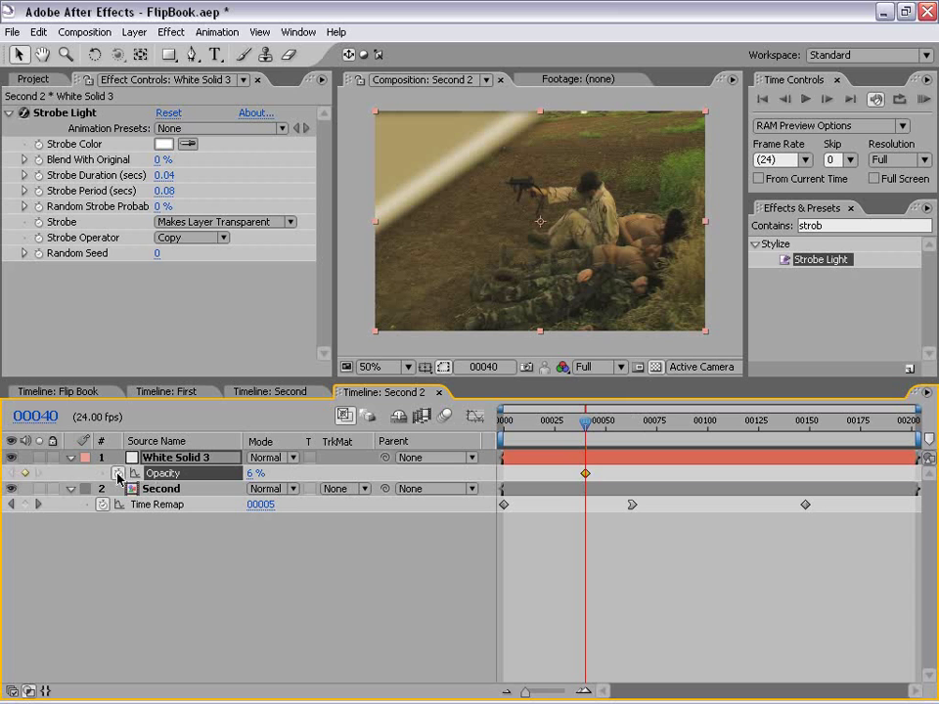
Add Opacity keyframes to the white solid at frame 62 with 6% and at frame 89, fading the solid out there.
drag(598, 426, 632, 426)
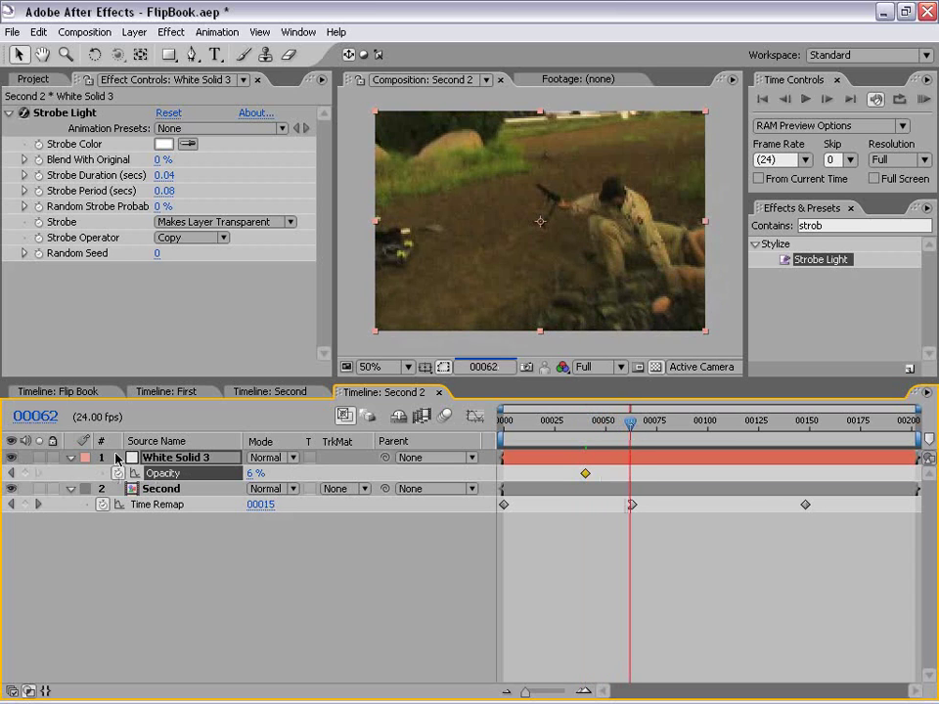
click(25, 474)
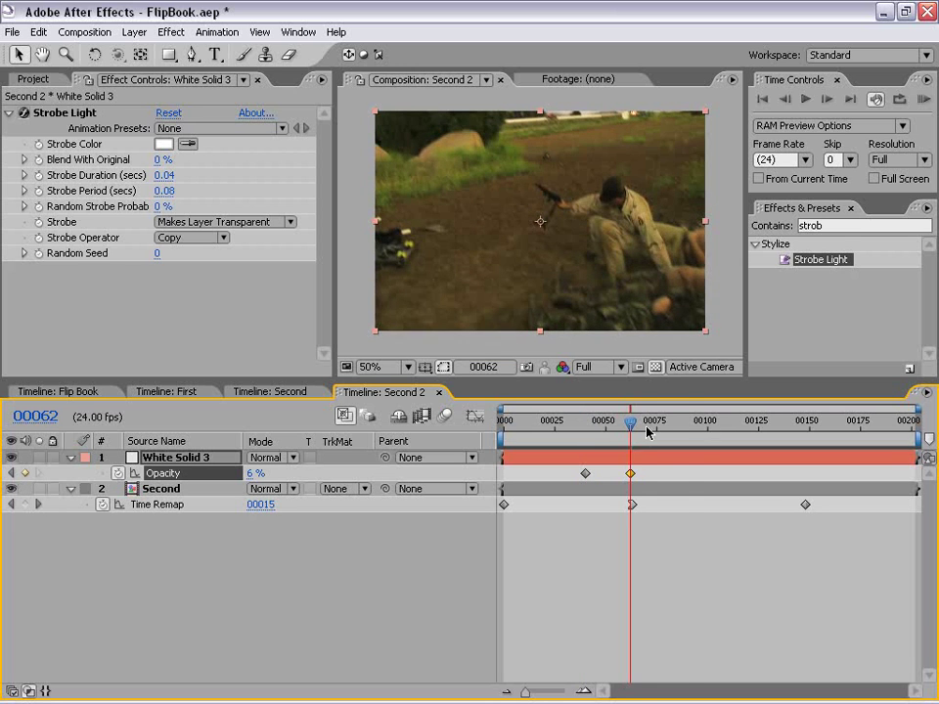
drag(634, 426, 685, 424)
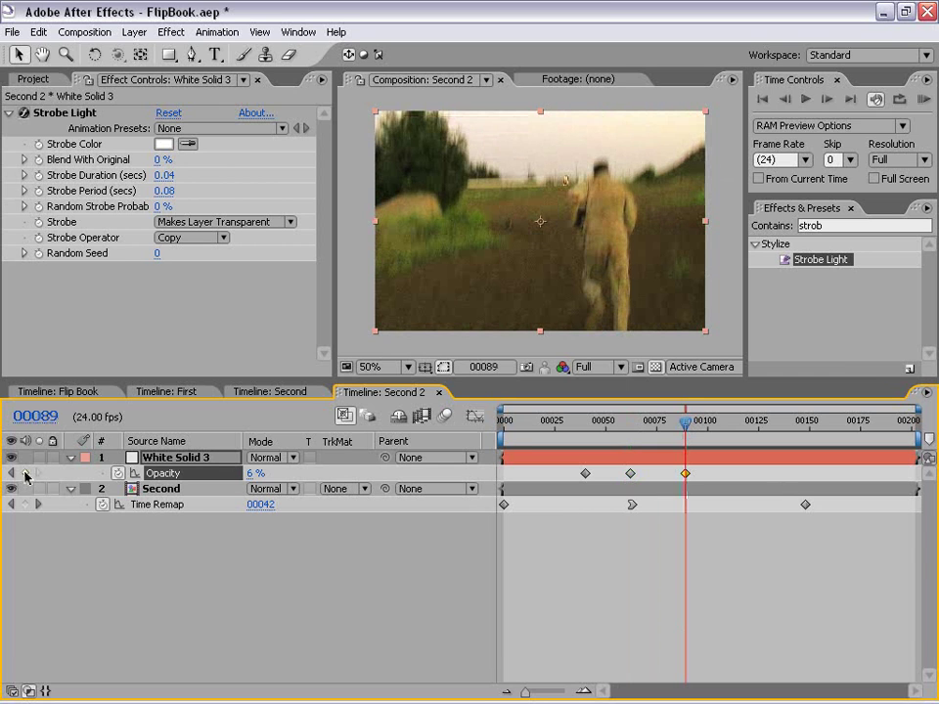
click(250, 473)
key(Return)
Set the white solid's Opacity keyframe at frame 40 to 0%.
drag(689, 428, 629, 427)
drag(631, 427, 587, 481)
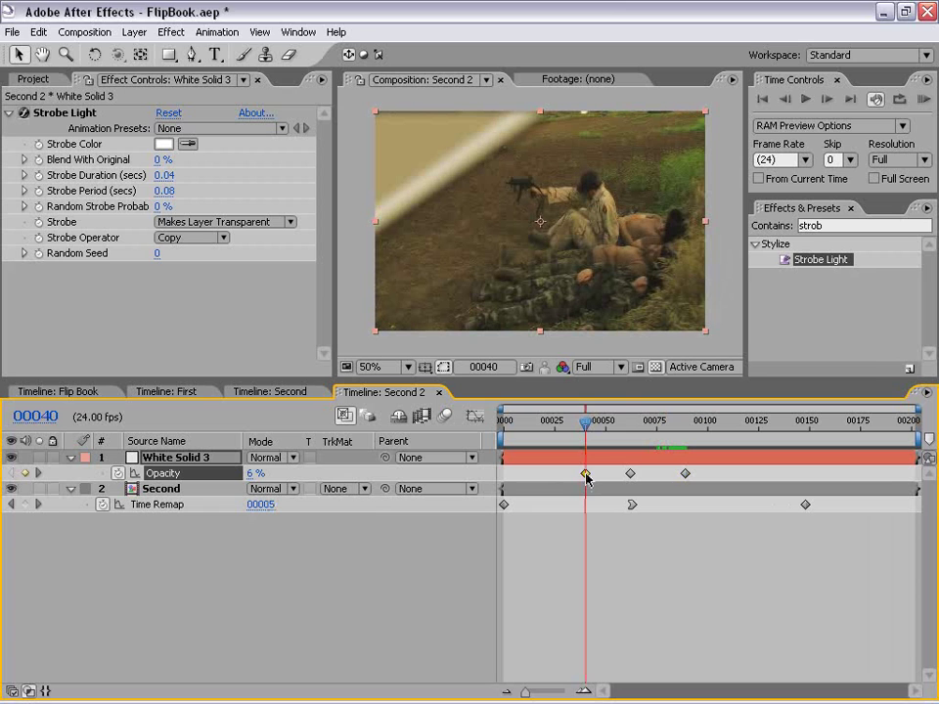
double_click(585, 475)
text(5)
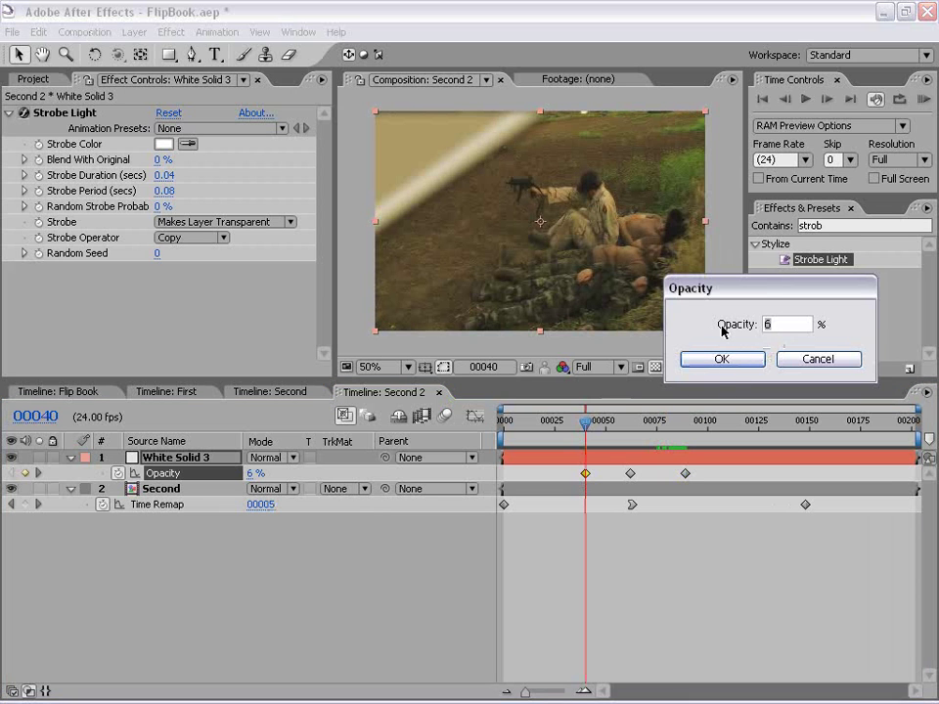
click(721, 359)
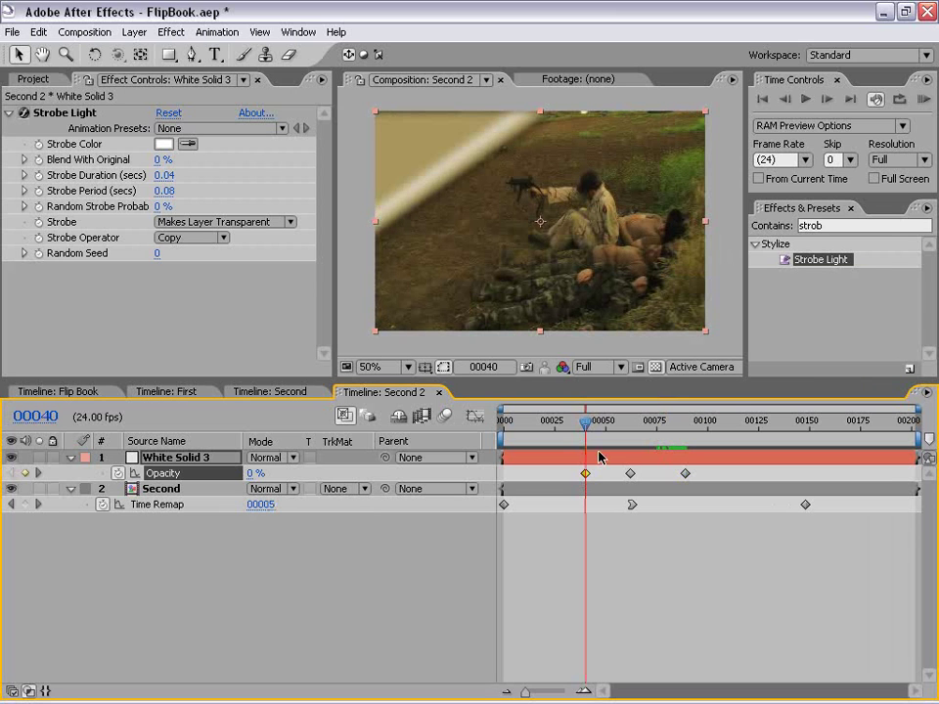
Move the white solid's last Opacity keyframe to about frame 94 and its first one to about frame 45.
drag(584, 431, 677, 430)
drag(686, 473, 695, 474)
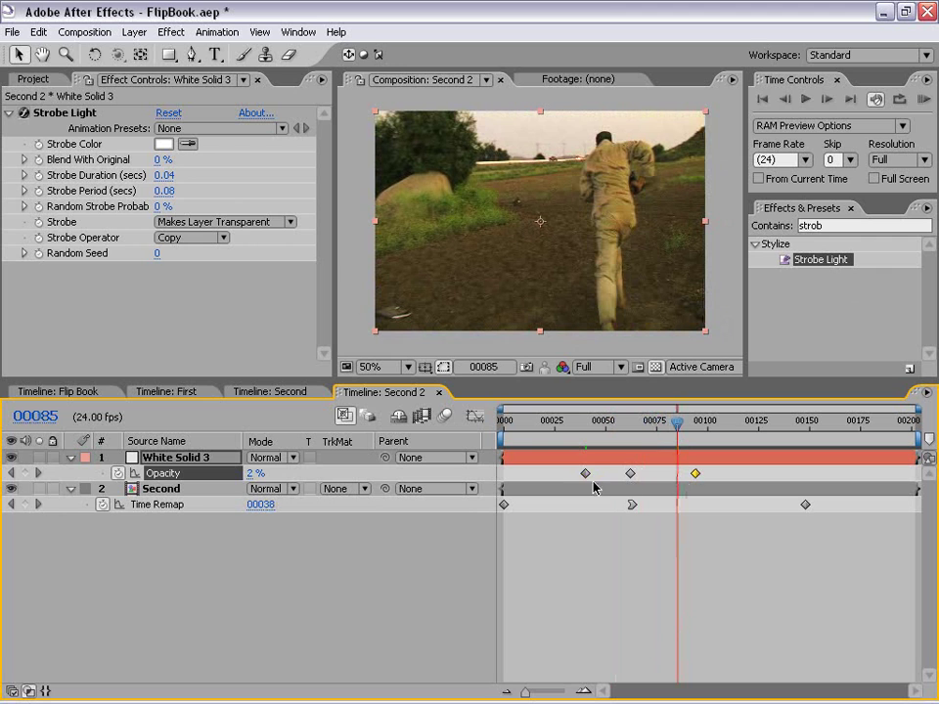
mouse_move(586, 477)
mouse_down()
mouse_move(519, 477)
mouse_move(602, 479)
mouse_up()
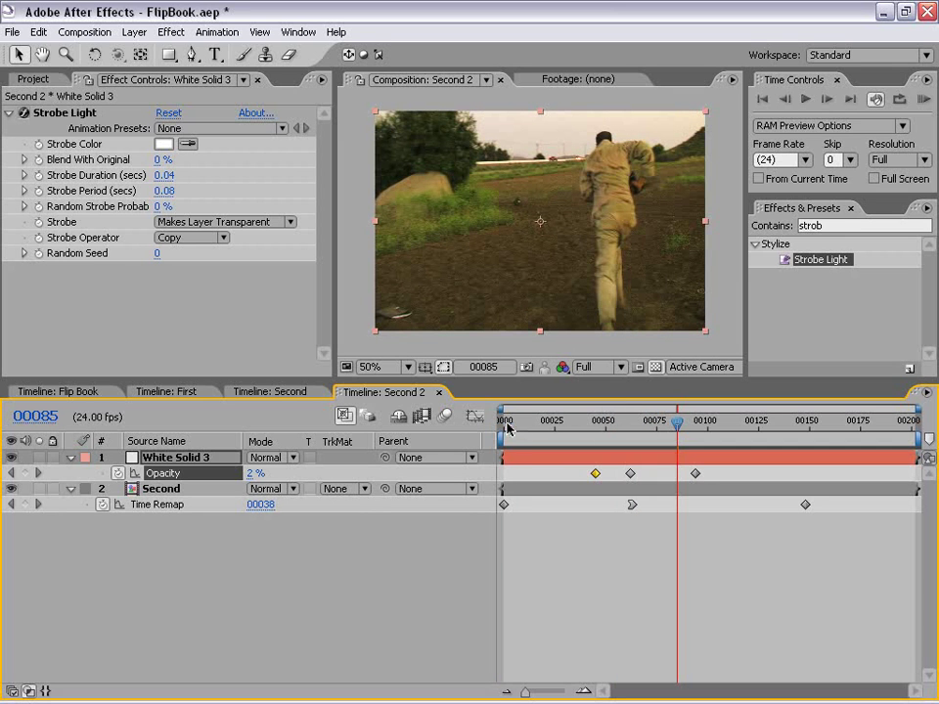
Preview the Second 2 composition in an enlarged Composition view to check the page flips and strobing, and return to frame 40.
drag(508, 428, 574, 425)
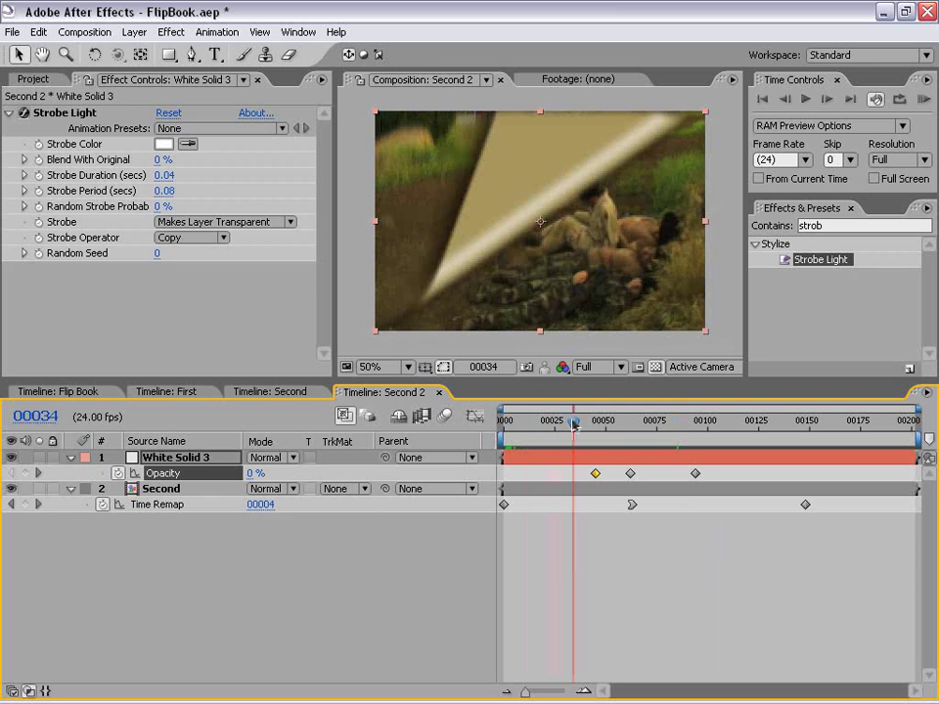
click(560, 341)
key(grave)
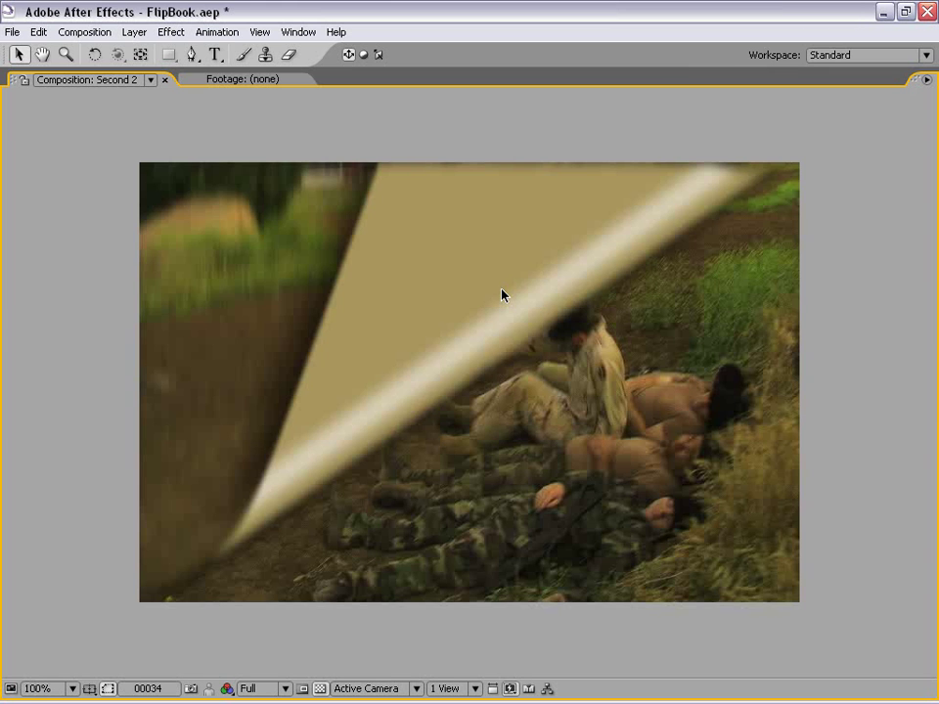
key(space)
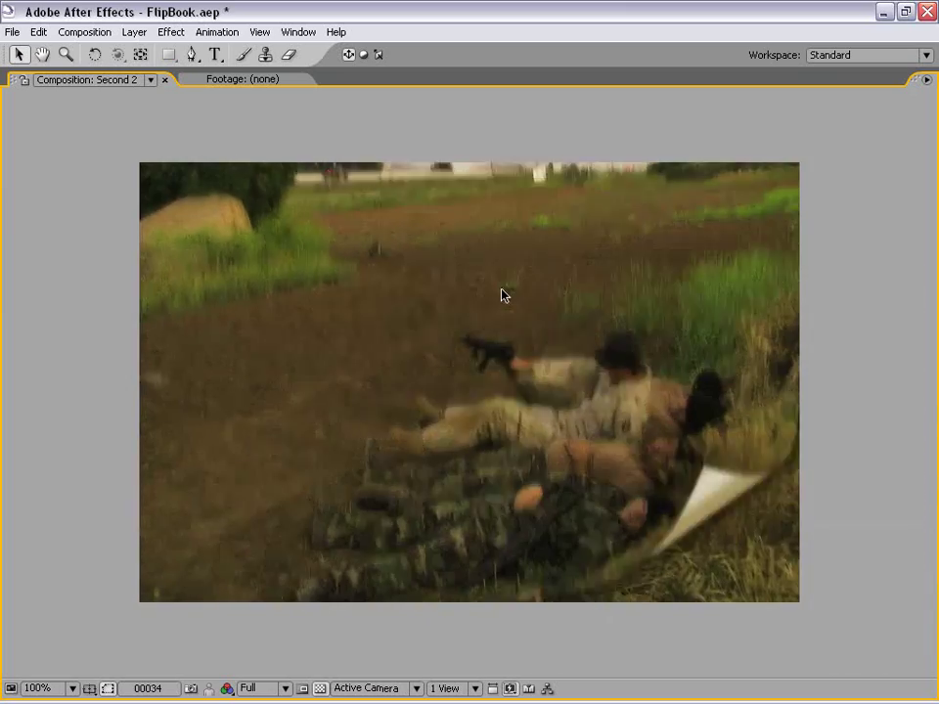
click(503, 295)
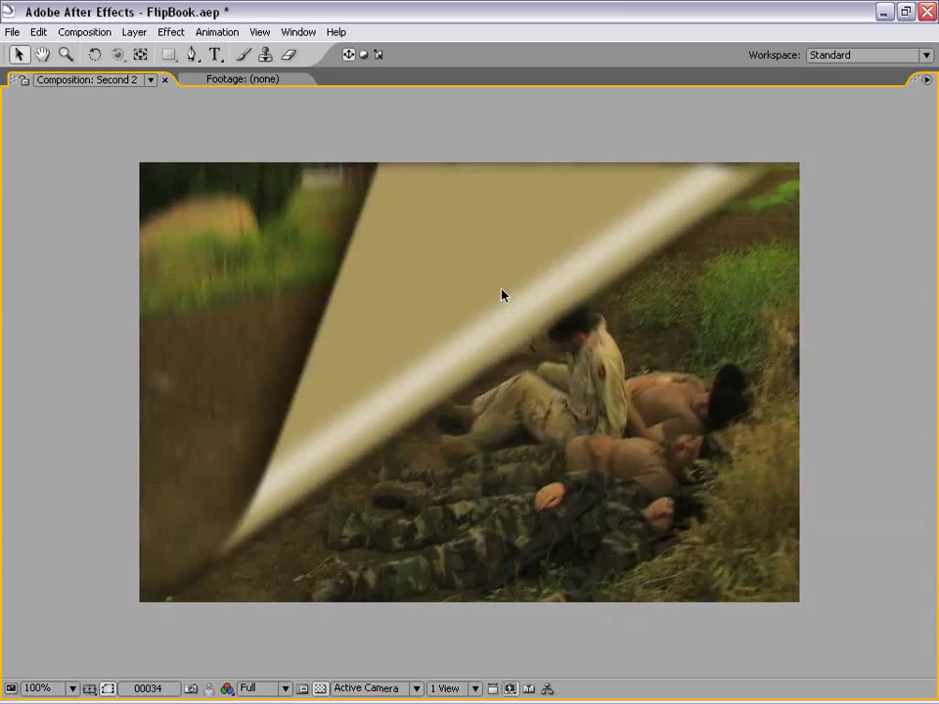
key(grave)
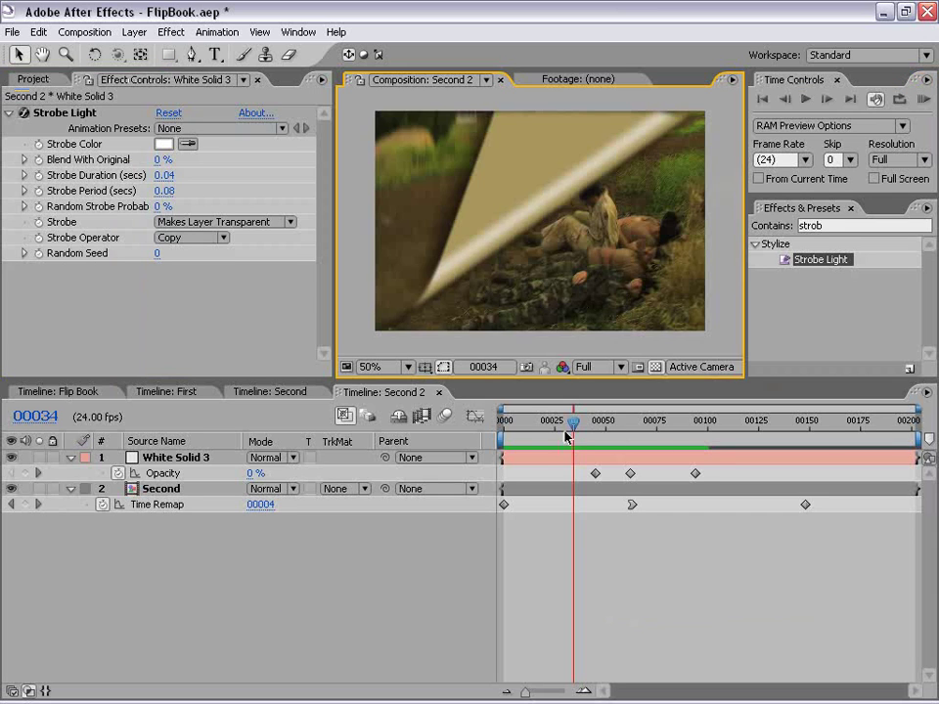
drag(573, 428, 585, 427)
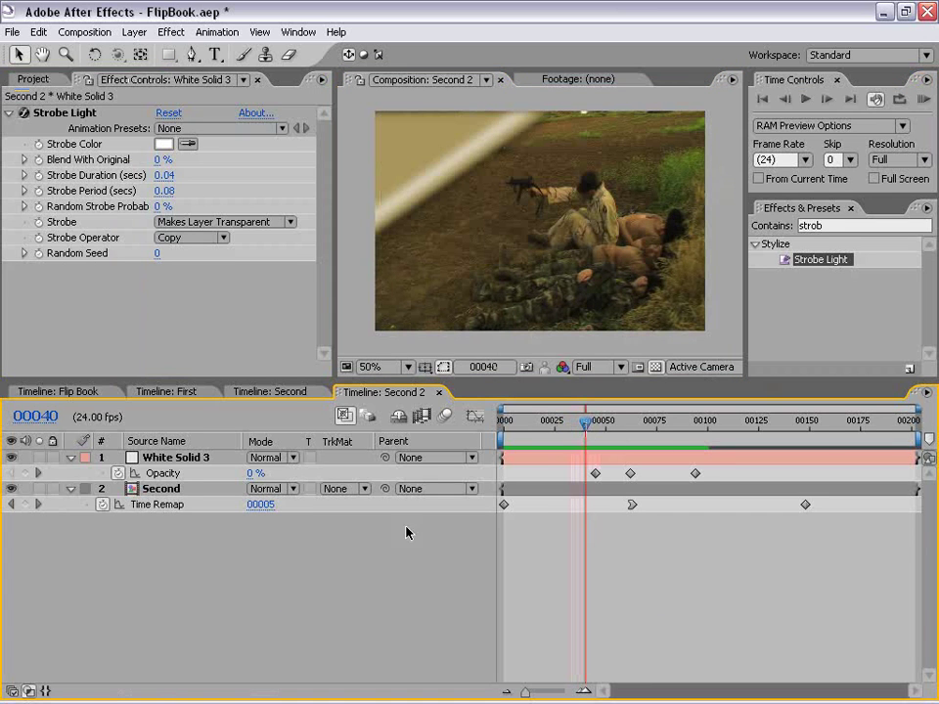
Set the blending mode of the white solid layer in Second 2 to Add.
click(188, 459)
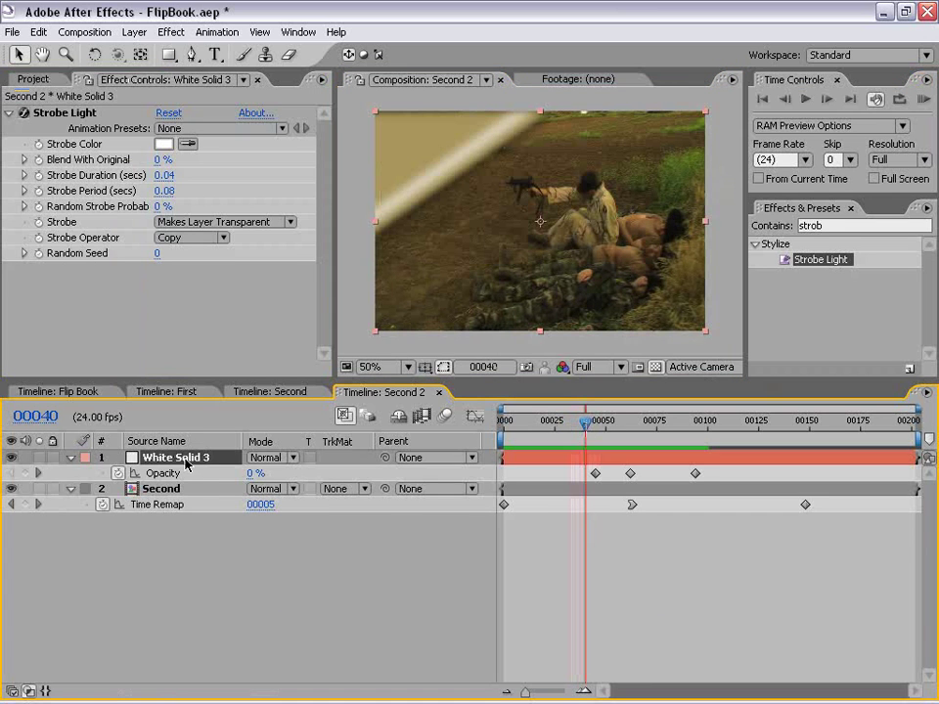
click(267, 458)
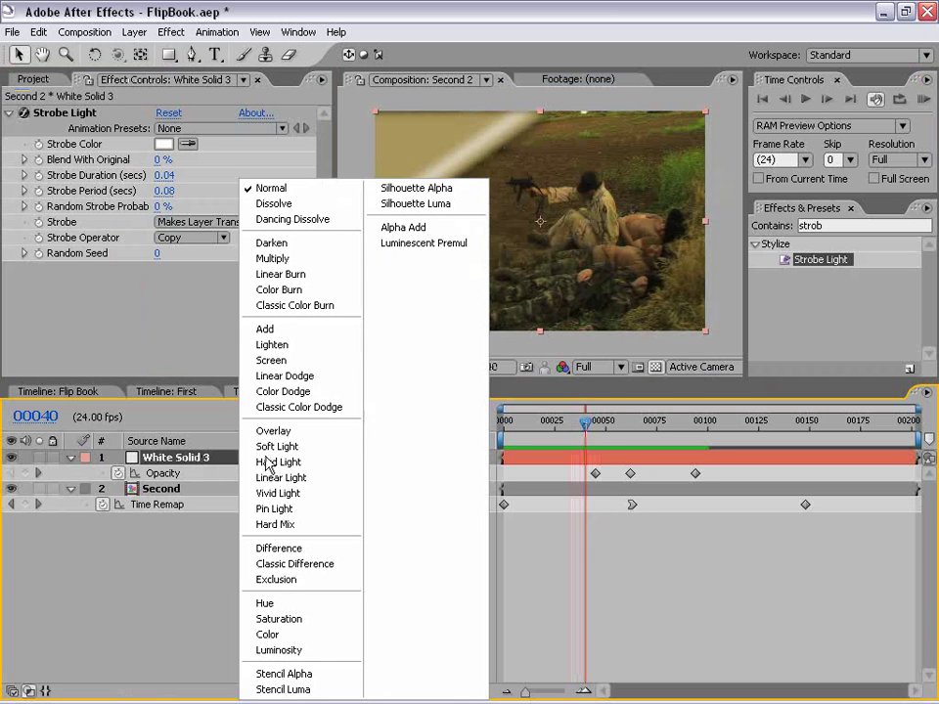
click(268, 329)
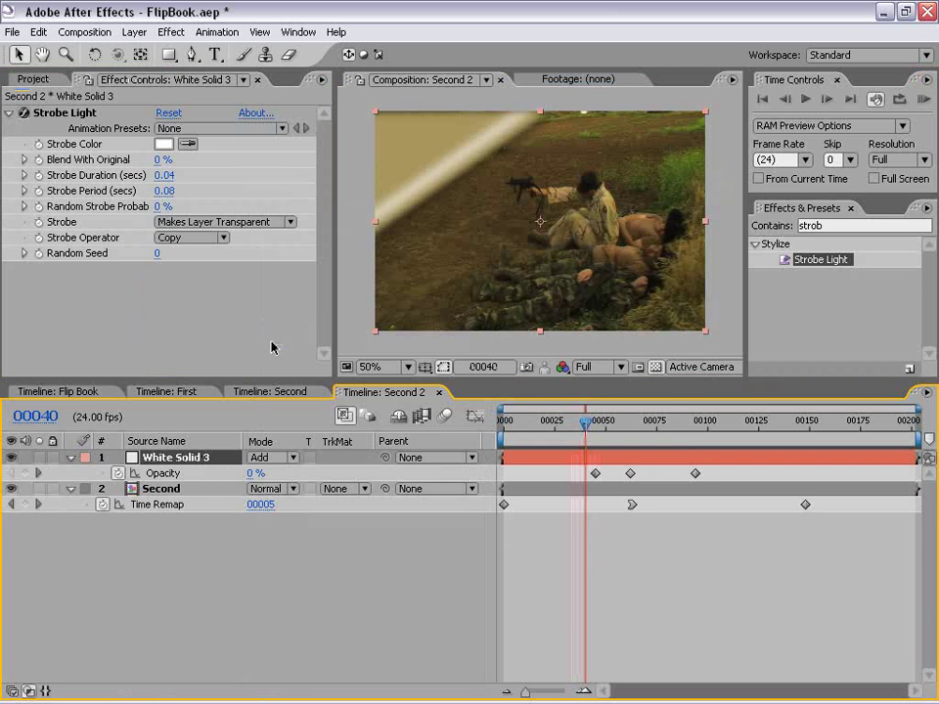
In the First composition, set the Directional Blur direction of the upper Put Footage Here layer to -35°.
click(176, 392)
click(273, 541)
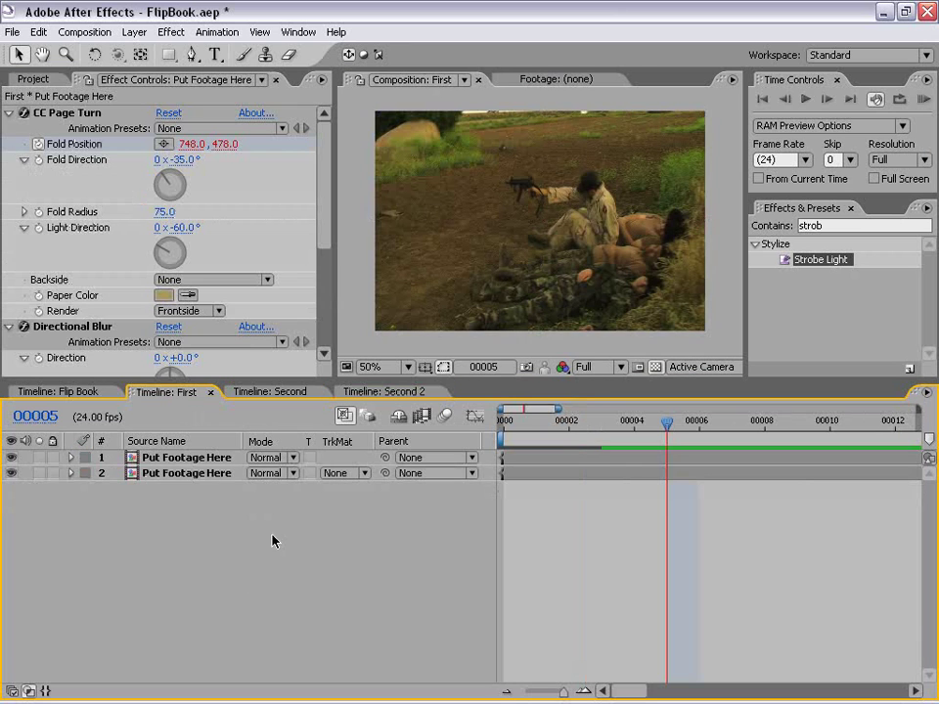
click(228, 459)
click(206, 519)
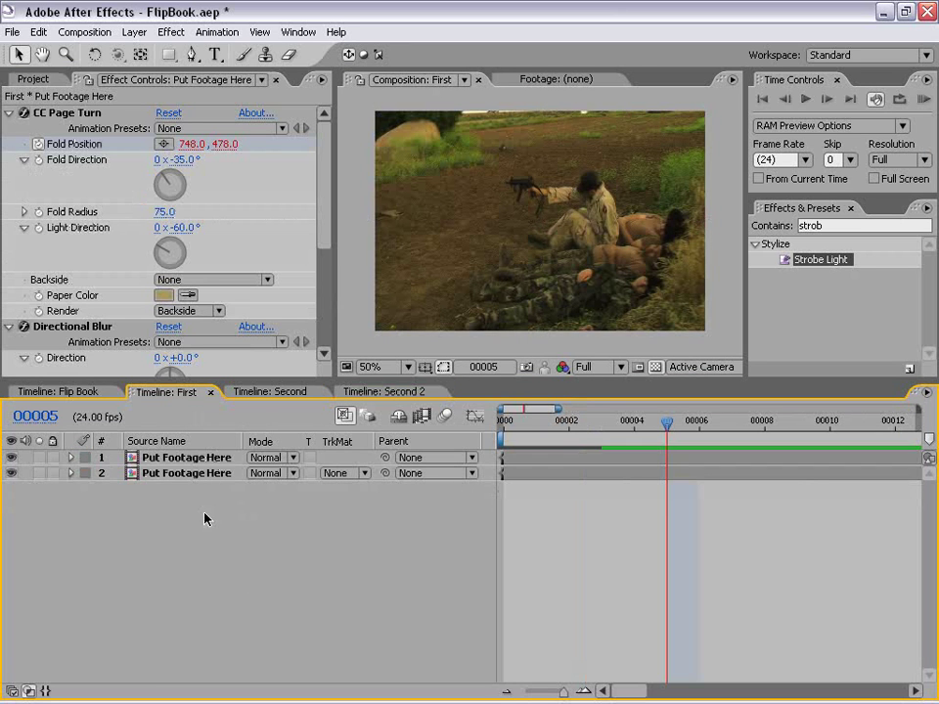
click(174, 464)
drag(325, 193, 324, 253)
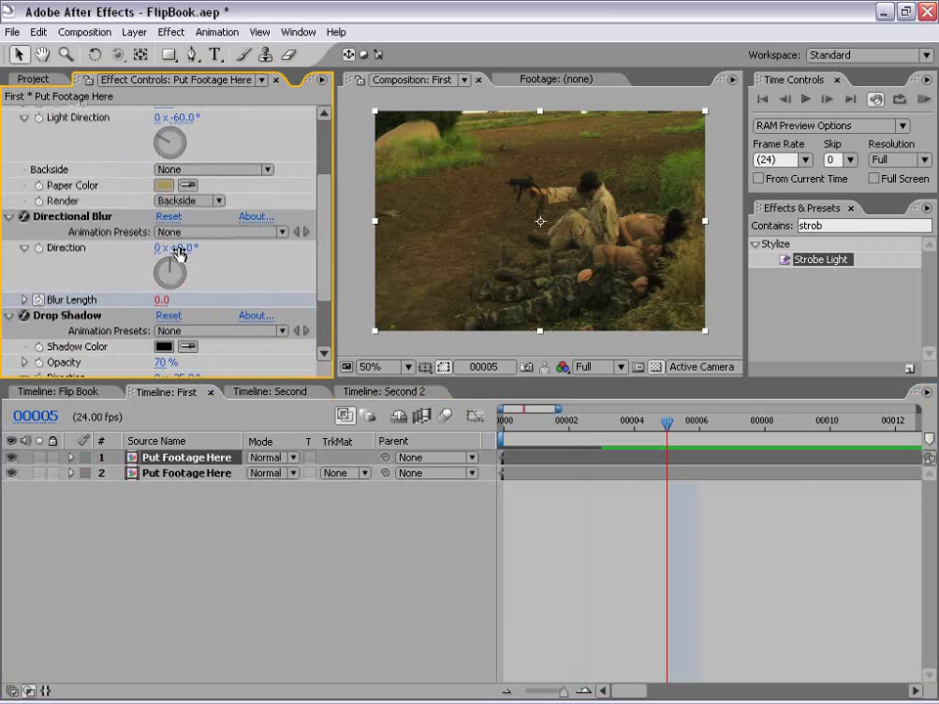
click(178, 253)
text(-)
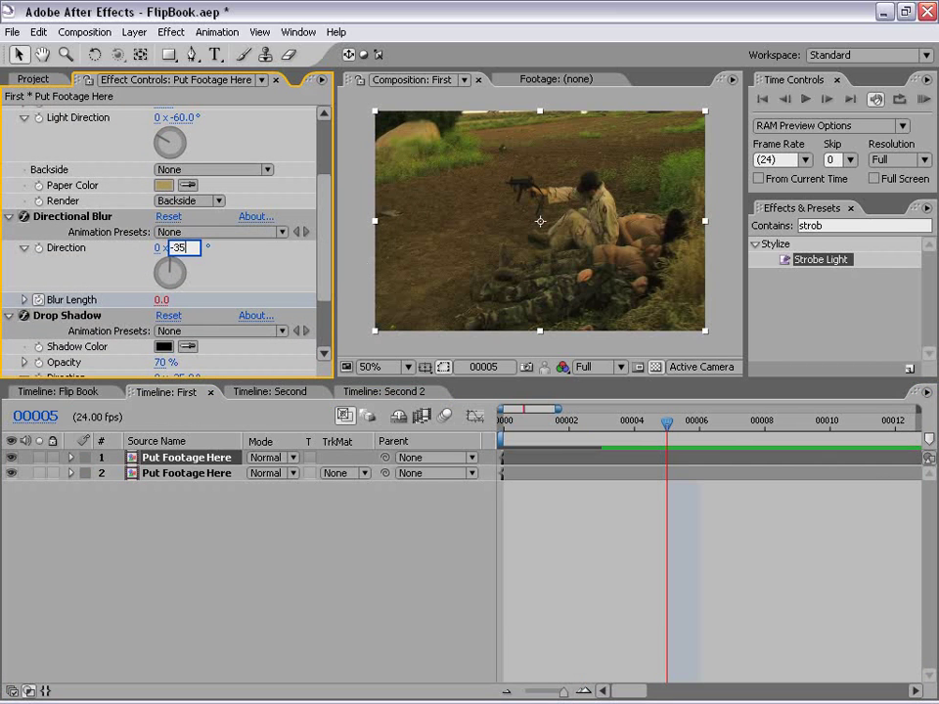
text(35)
key(Return)
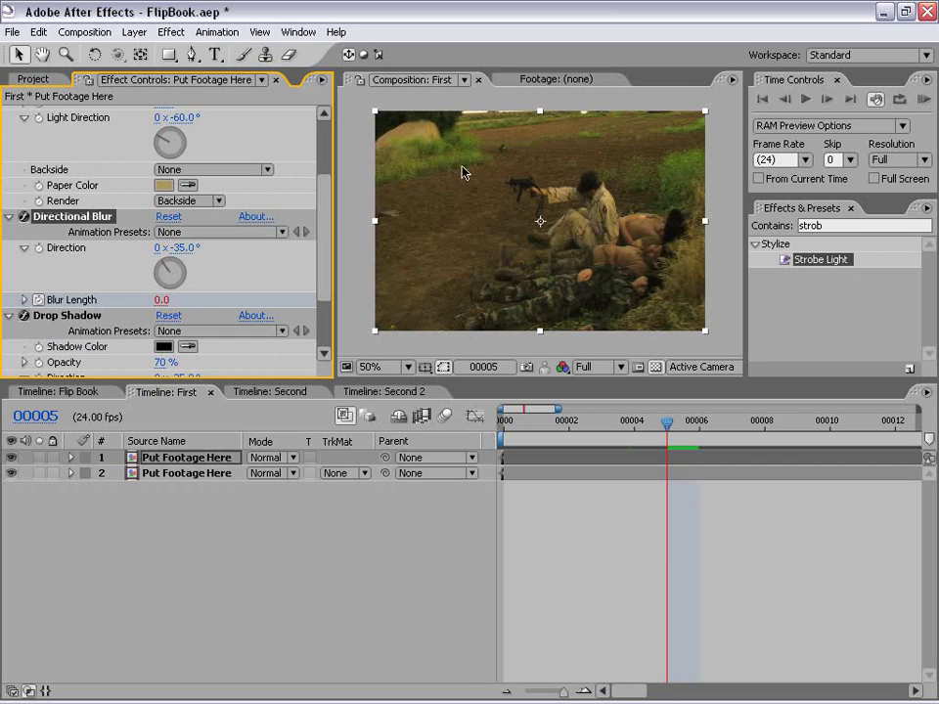
Set the Directional Blur direction of the lower Put Footage Here layer to -35° as well.
click(168, 475)
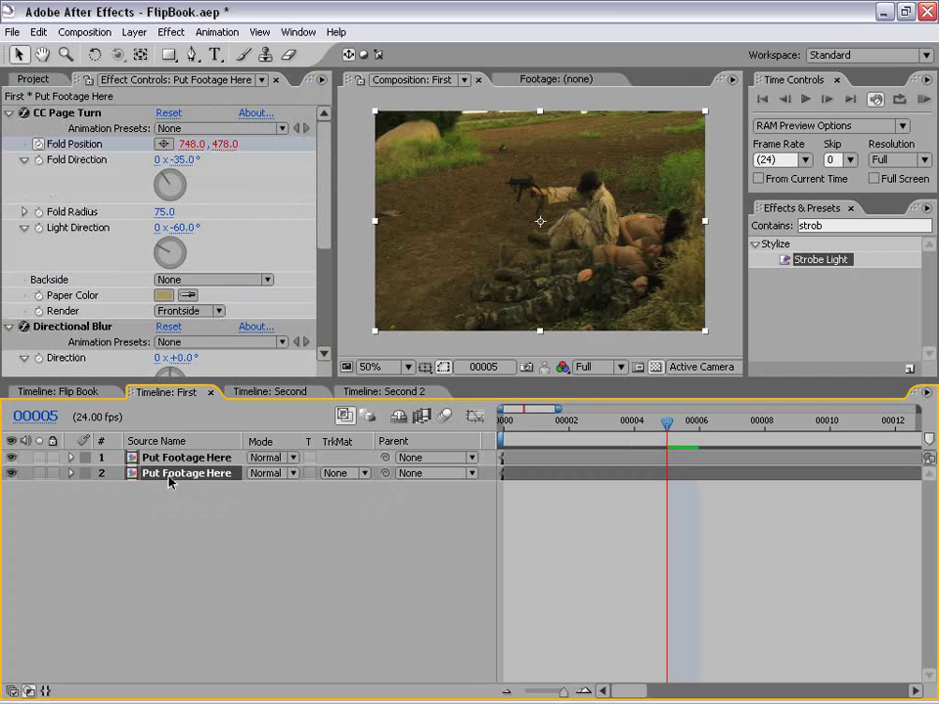
drag(329, 189, 324, 247)
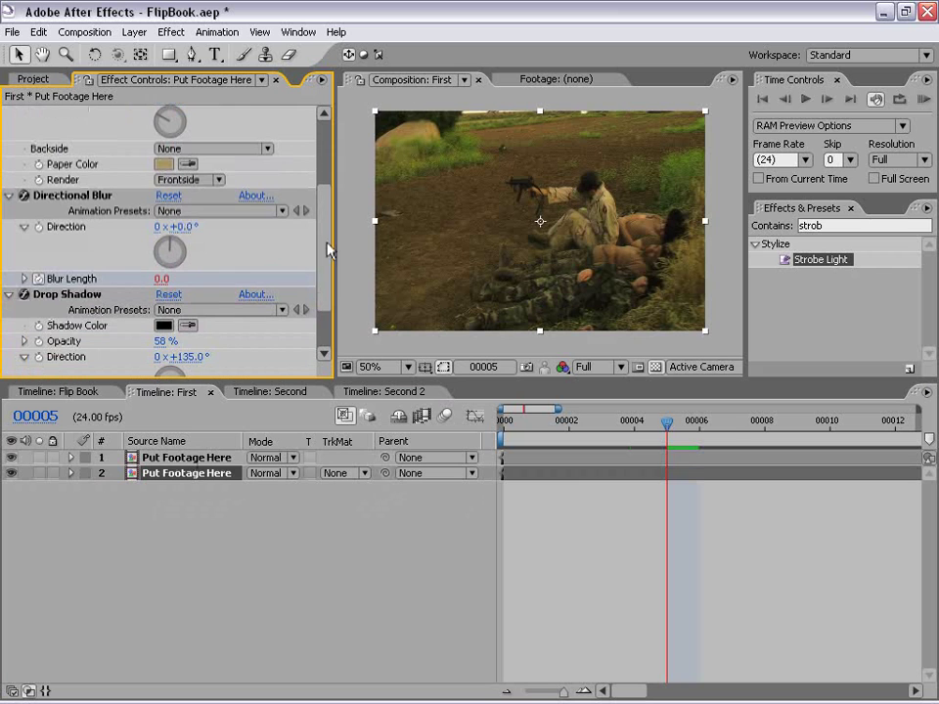
click(186, 226)
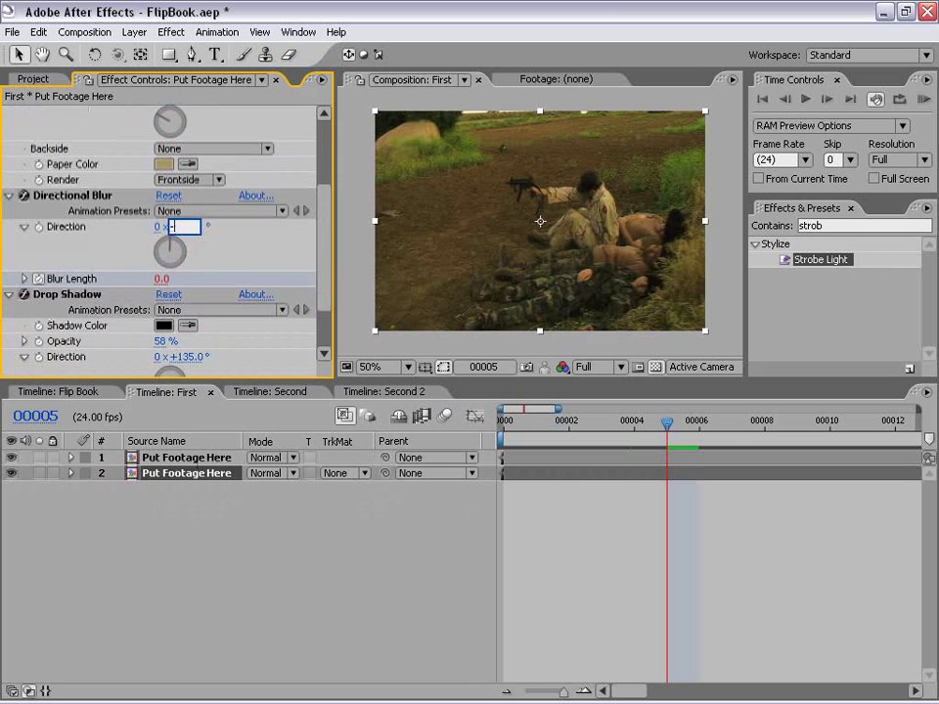
text(-35)
key(Return)
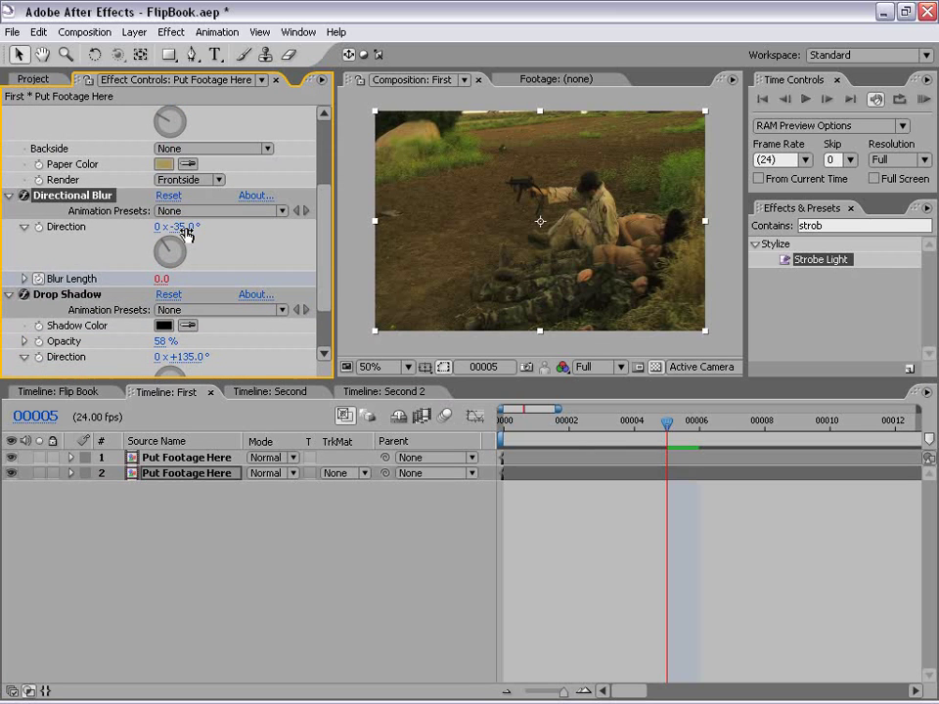
Switch to the Flip Book composition and return to frame 0 to review the finished effect.
click(417, 391)
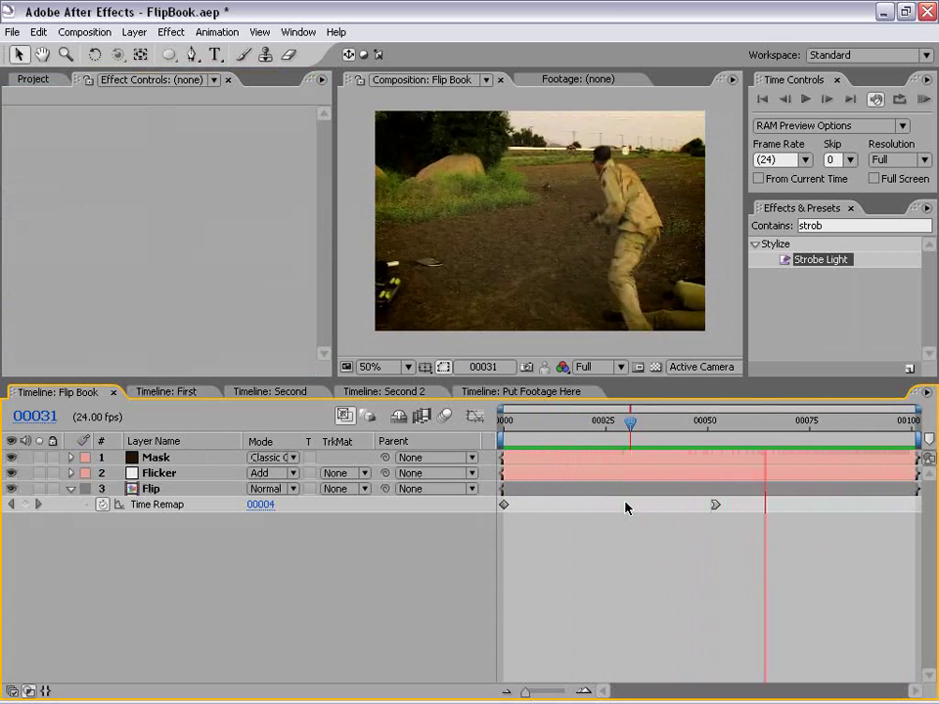
key(Home)
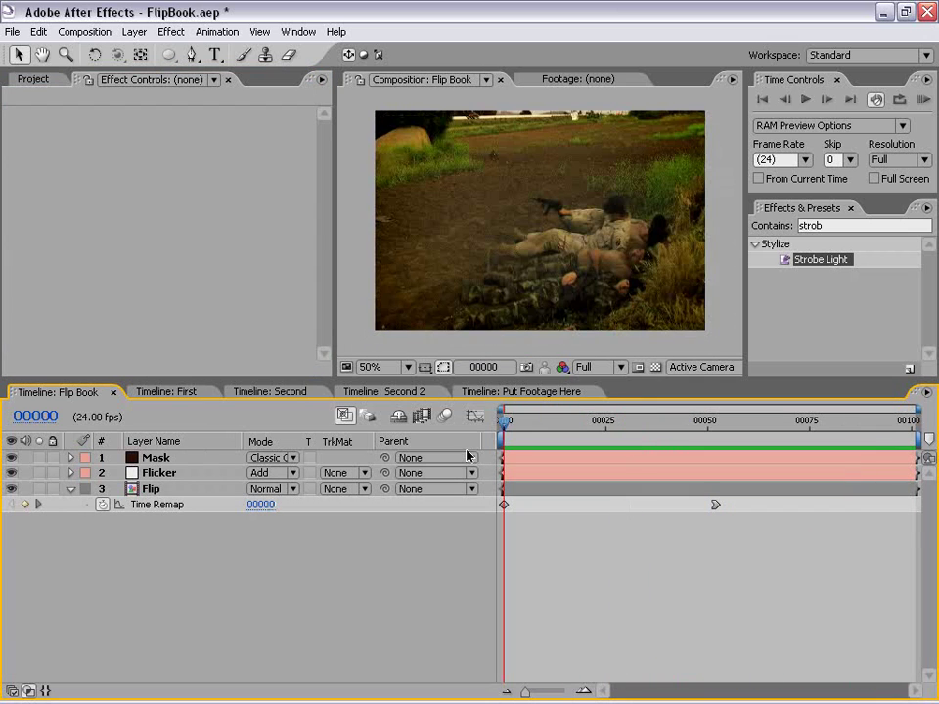